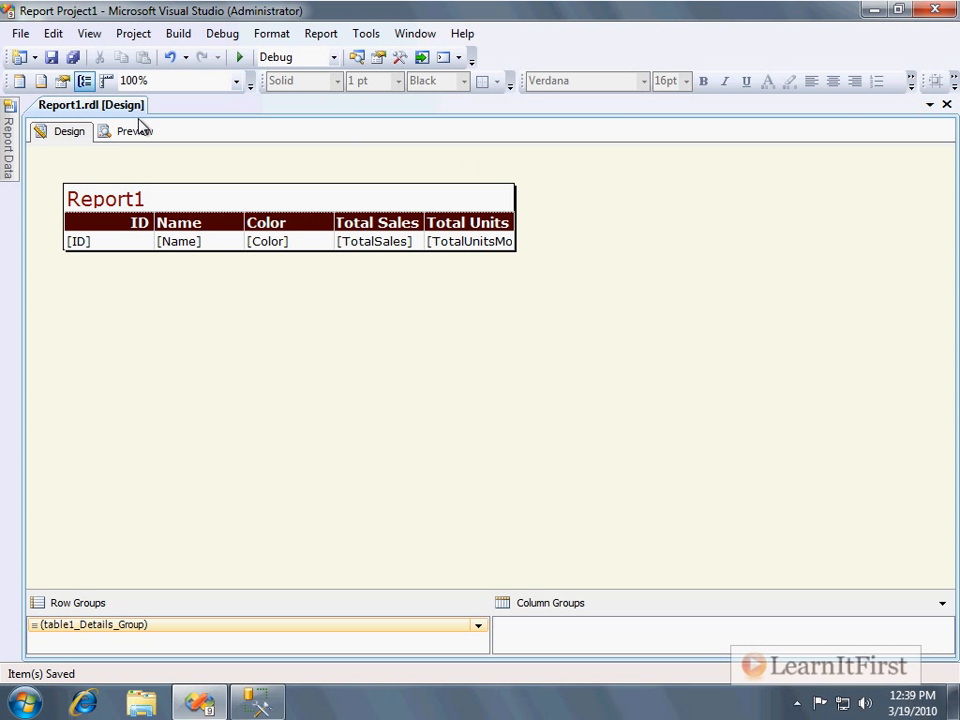
Minimize Visual Studio and browse from the user's folder to the Visual Studio 2008 Projects folder in My Documents.
click(945, 11)
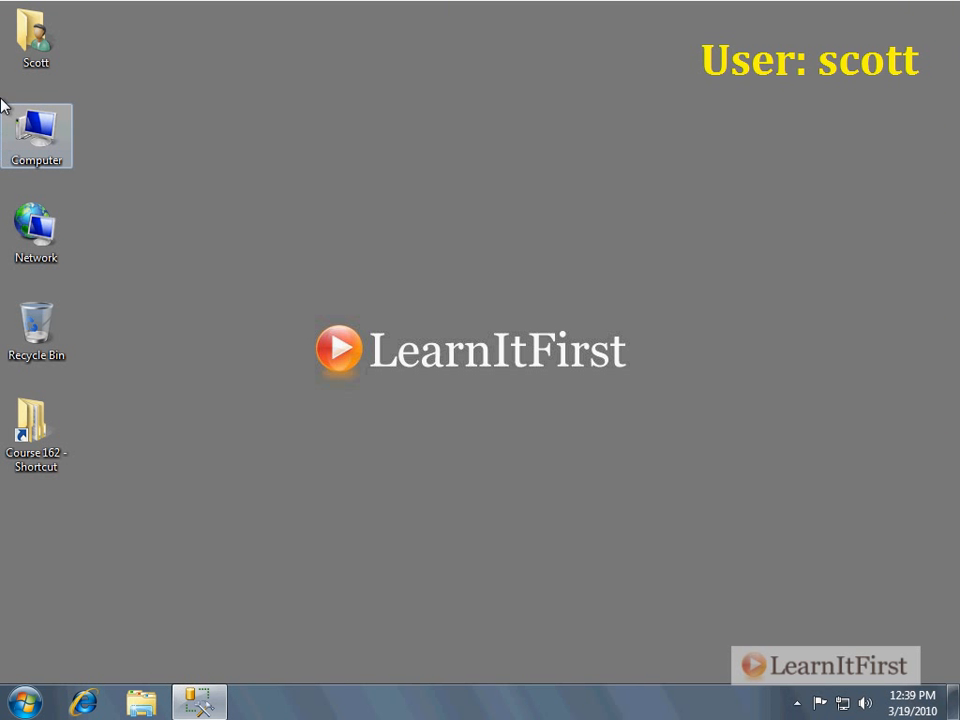
double_click(36, 32)
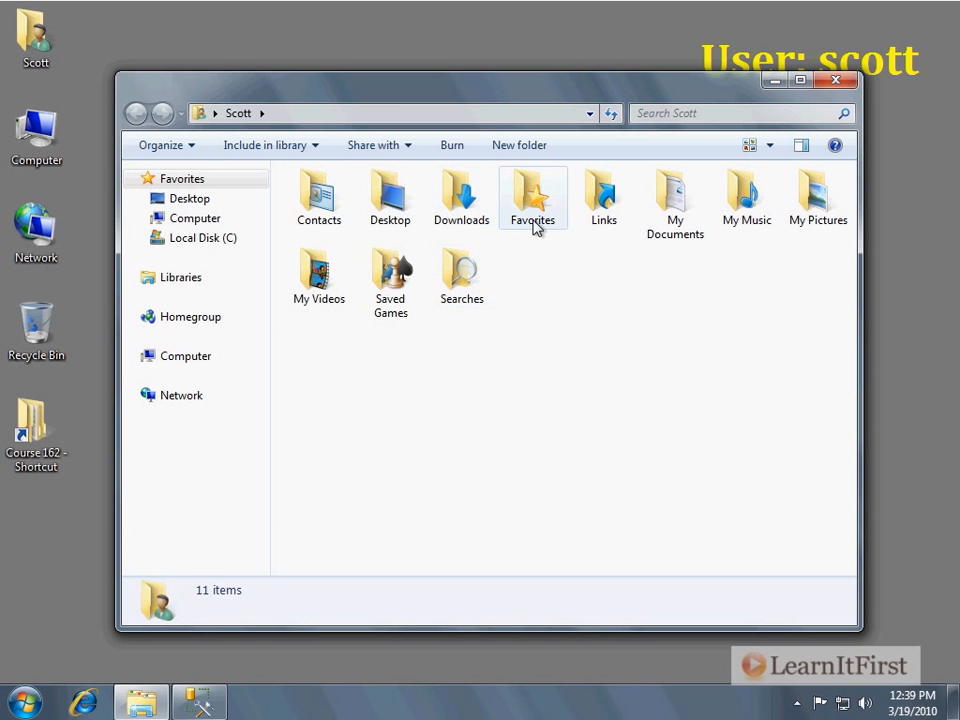
double_click(676, 230)
double_click(383, 251)
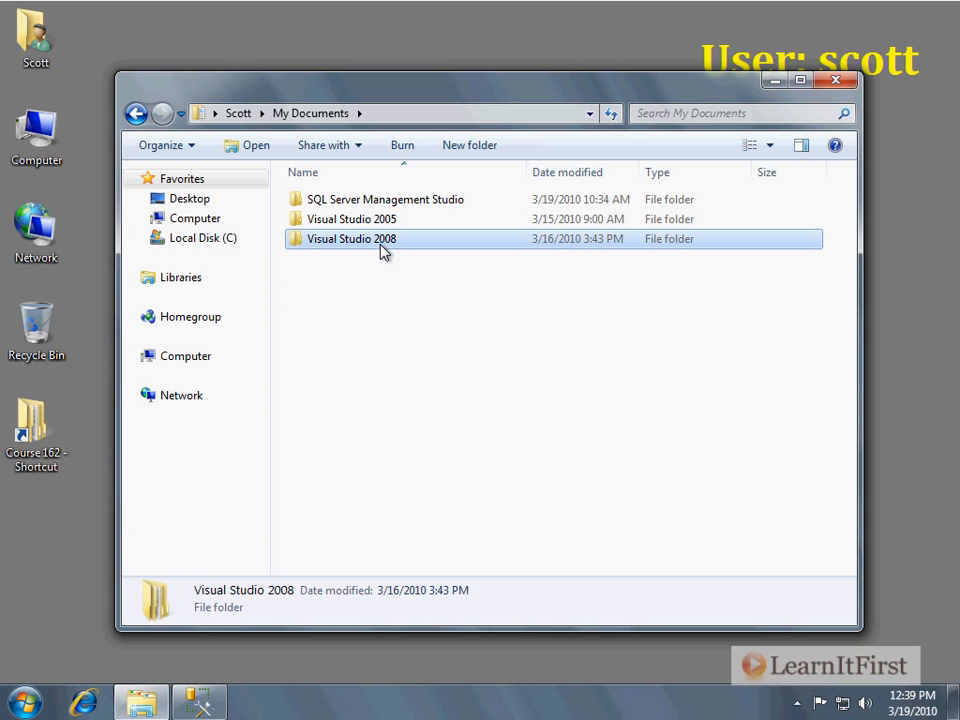
double_click(355, 245)
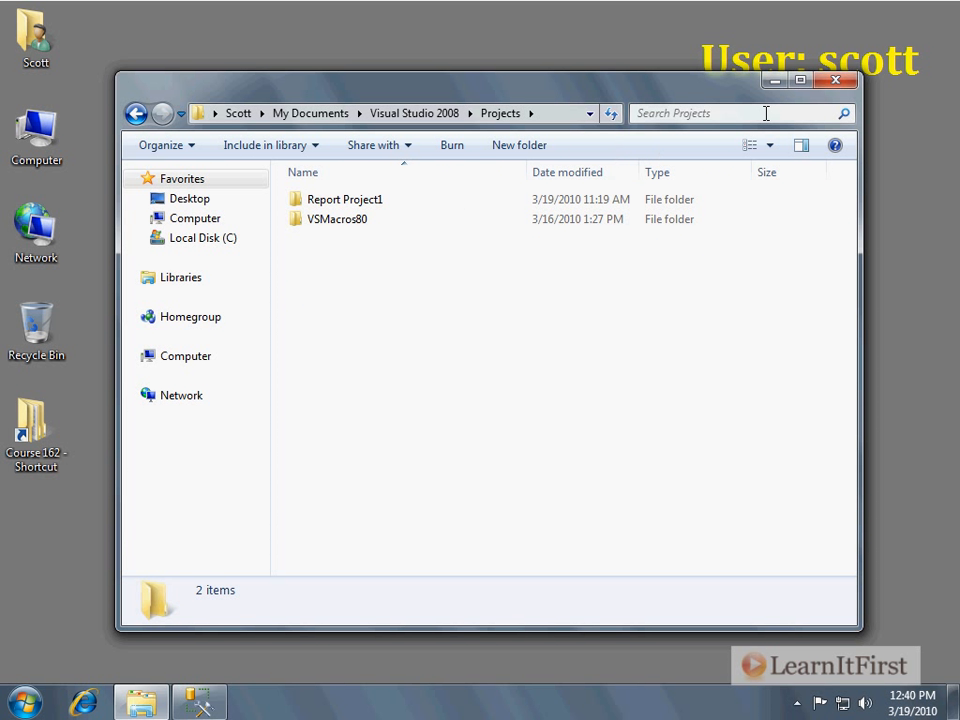
Maximize the folder window and reveal the full path of the Projects folder in the address bar.
click(800, 80)
click(484, 37)
click(537, 40)
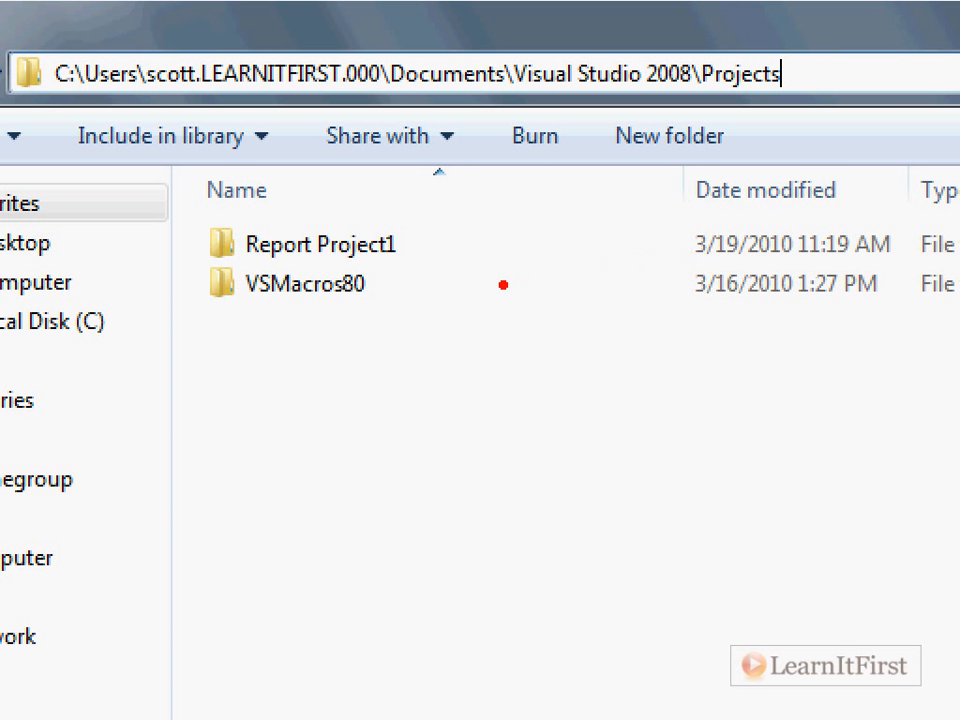
drag(420, 243, 655, 215)
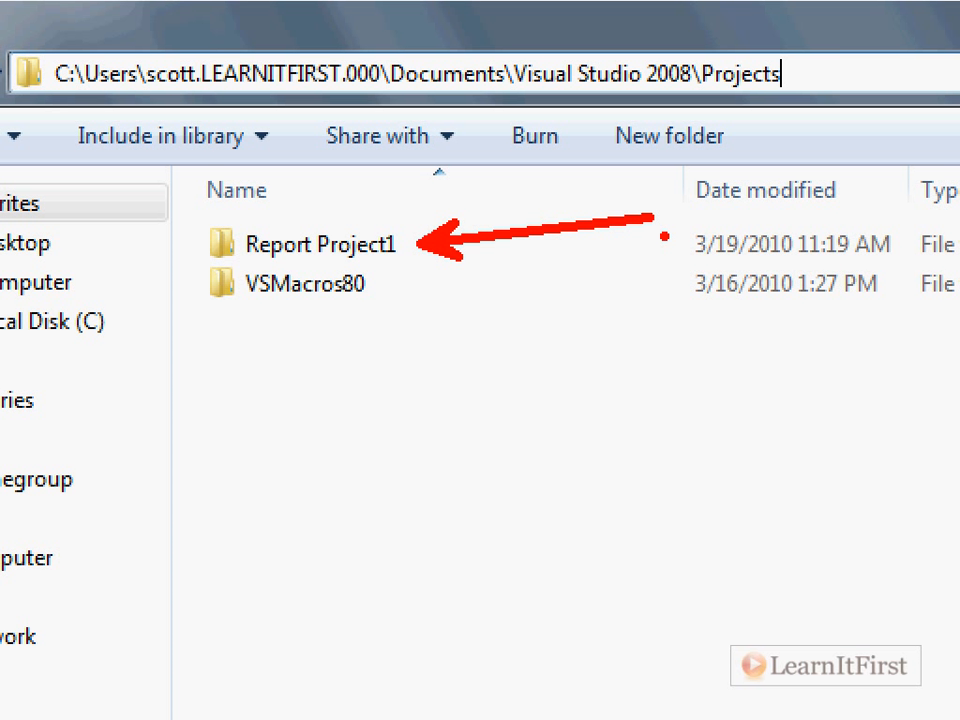
text(t)
text(Solution Folder)
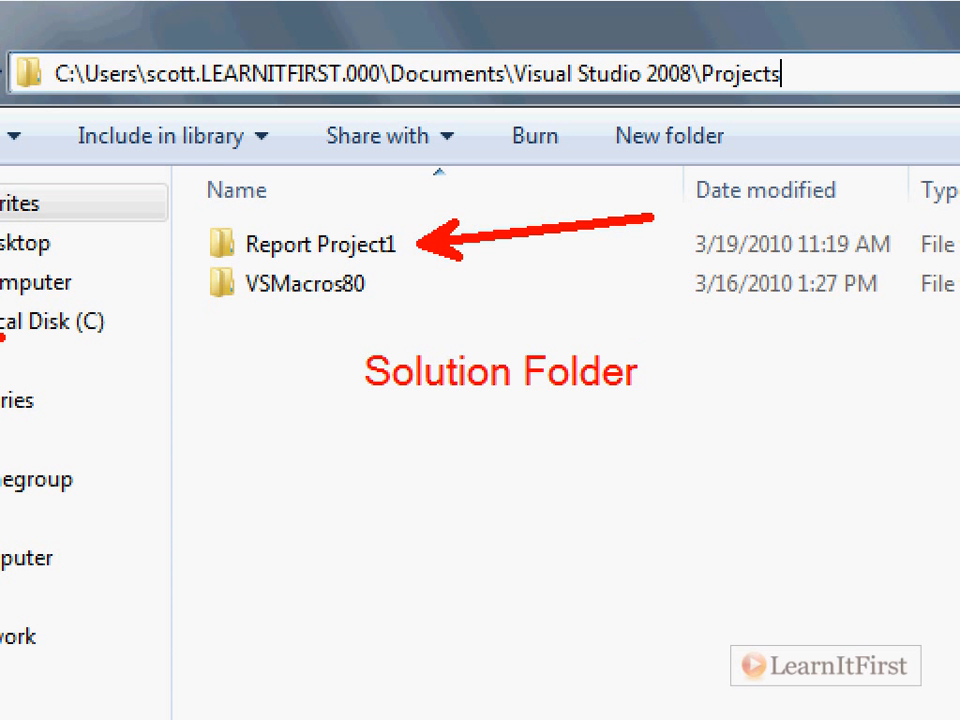
Open the Report Project1 solution folder and then its Report Project1 project subfolder.
click(217, 127)
double_click(217, 125)
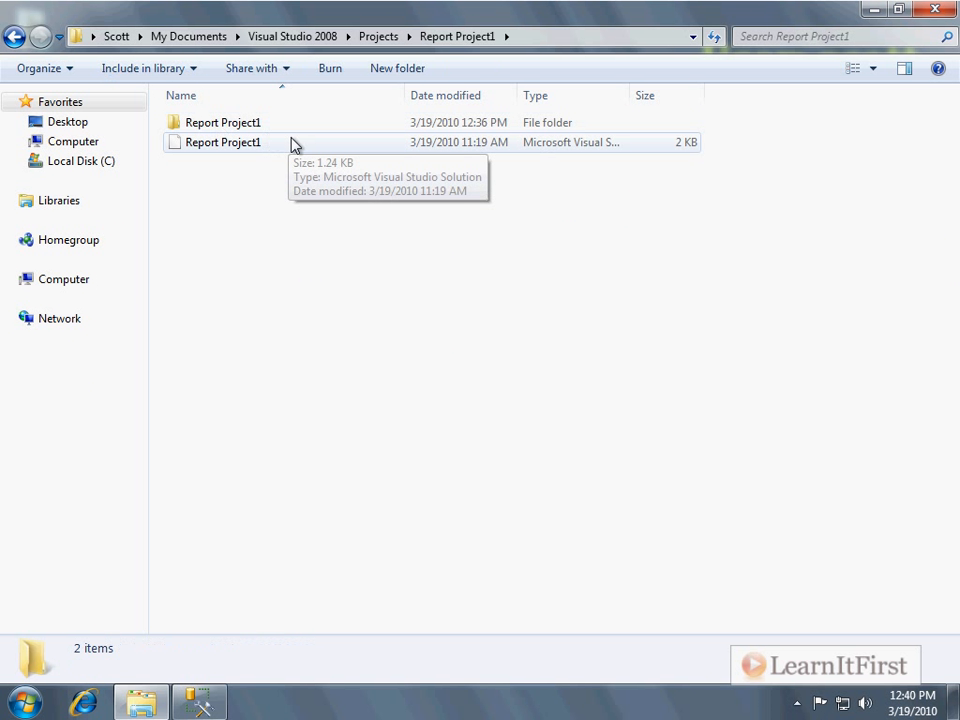
double_click(253, 127)
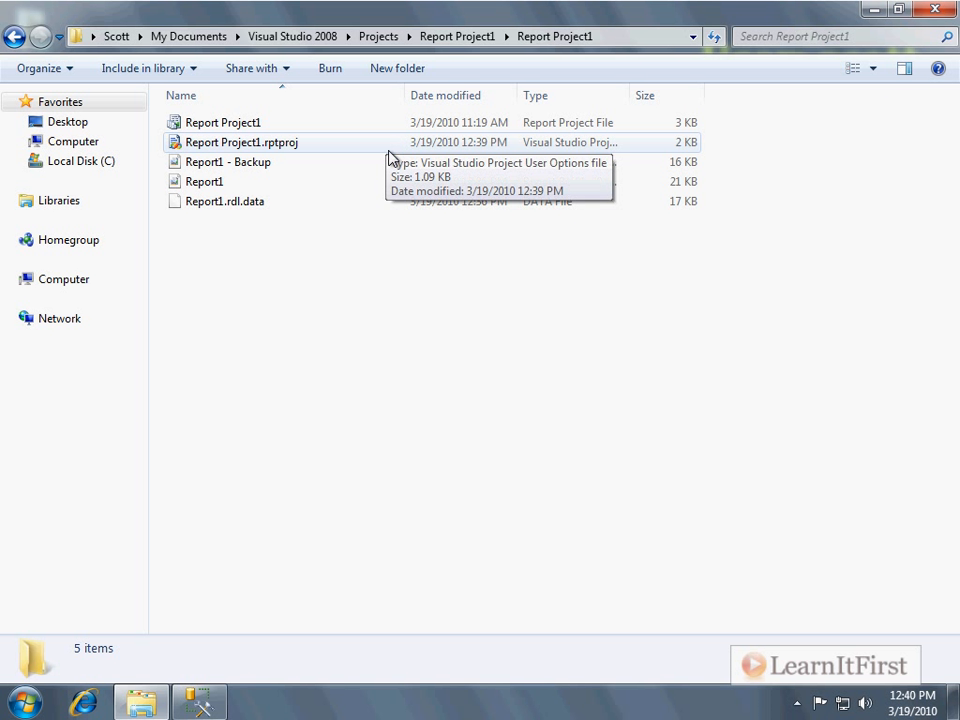
key(ctrl+e)
key(Escape)
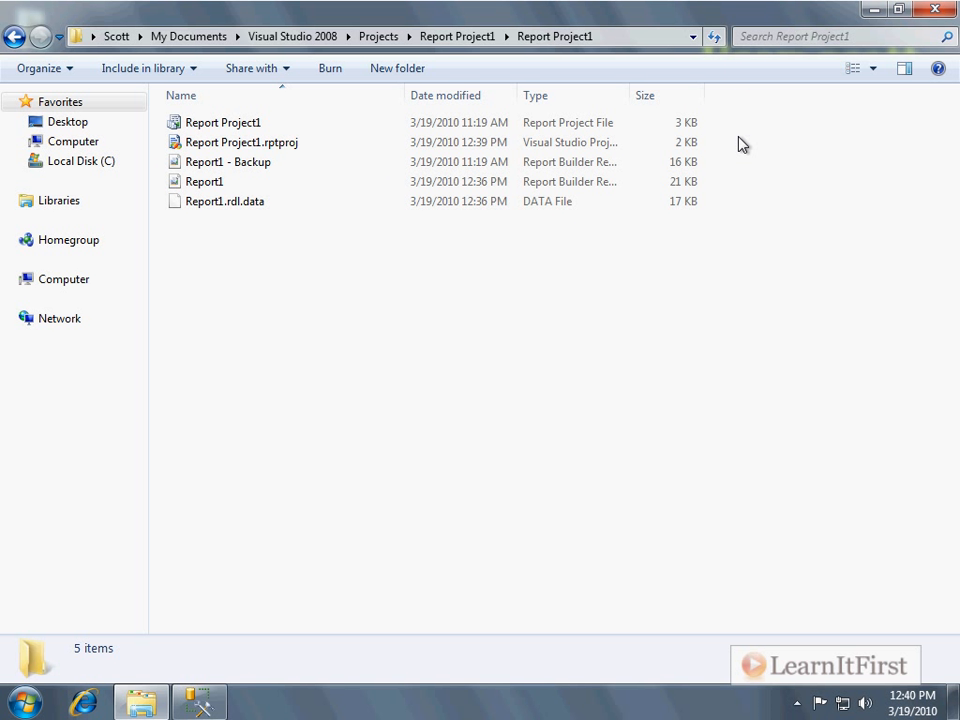
key(alt+f)
key(Escape)
key(Escape)
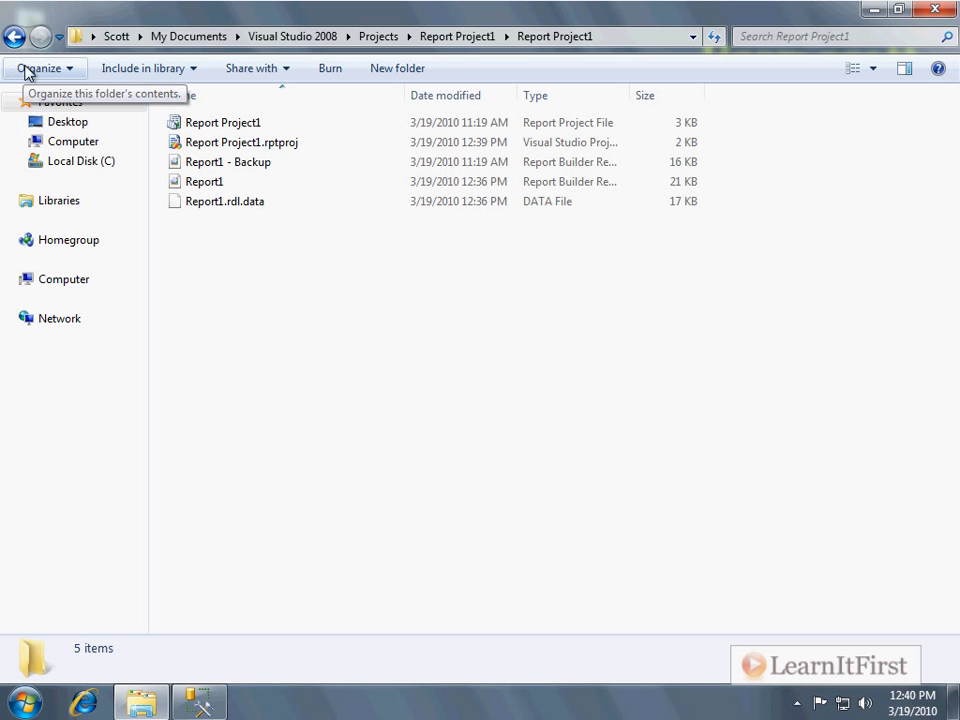
Turn off hiding of extensions for known file types in the folder options so file extensions show.
key(alt+f)
mouse_move(62, 65)
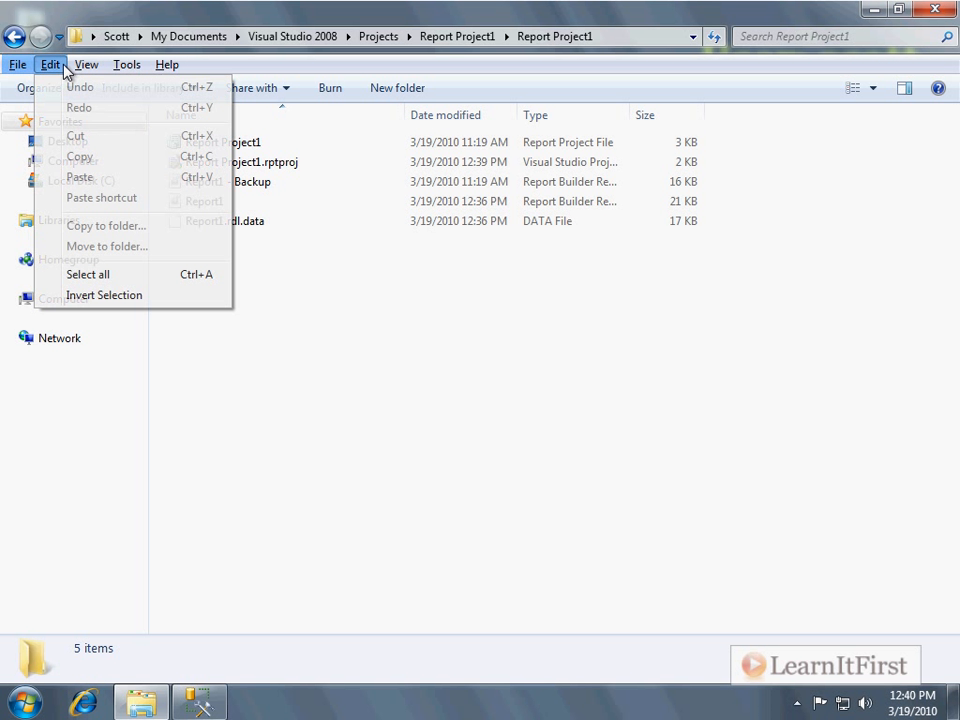
mouse_move(126, 64)
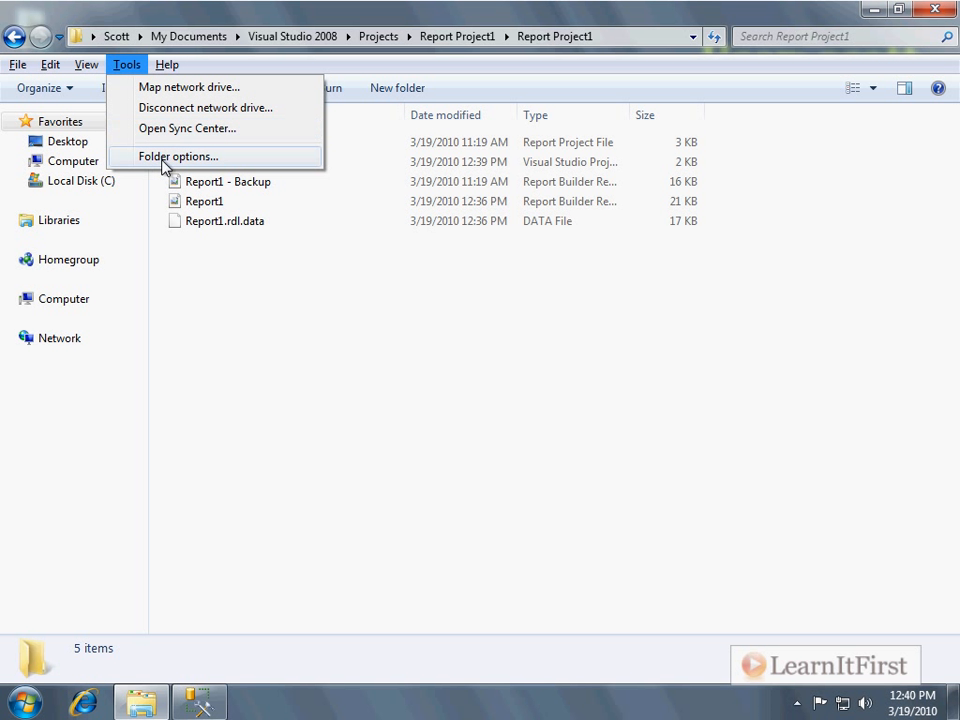
click(163, 157)
click(92, 115)
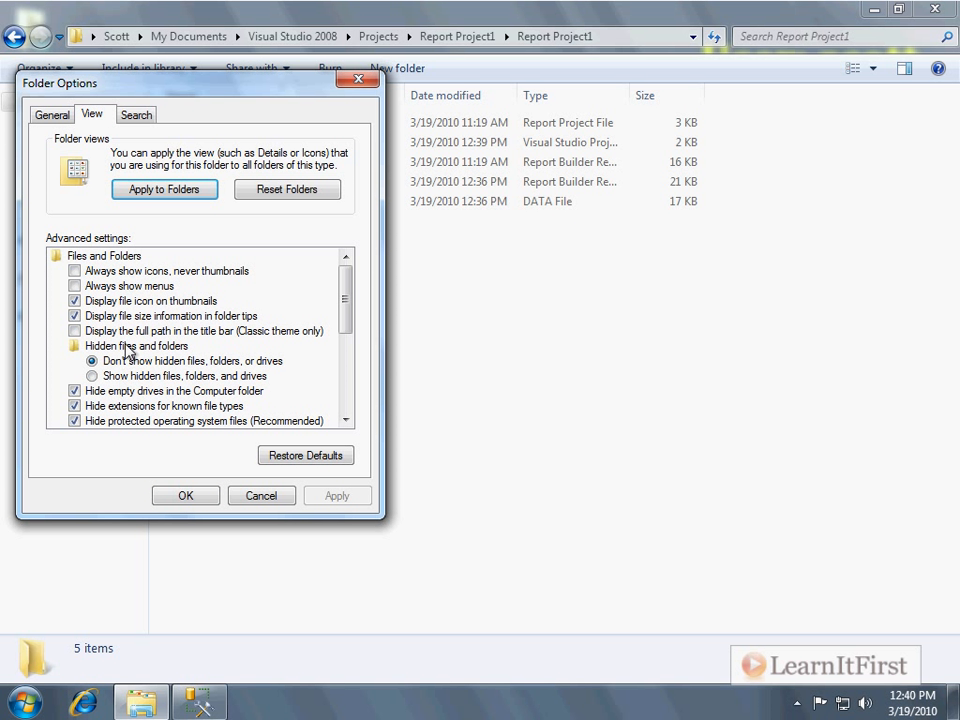
click(145, 406)
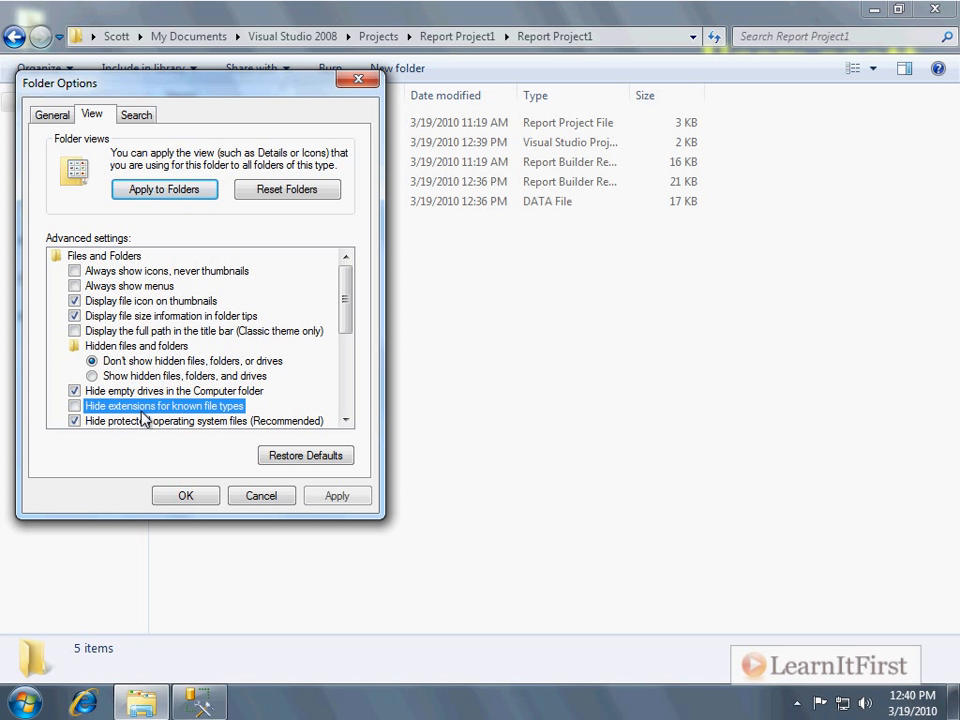
click(195, 502)
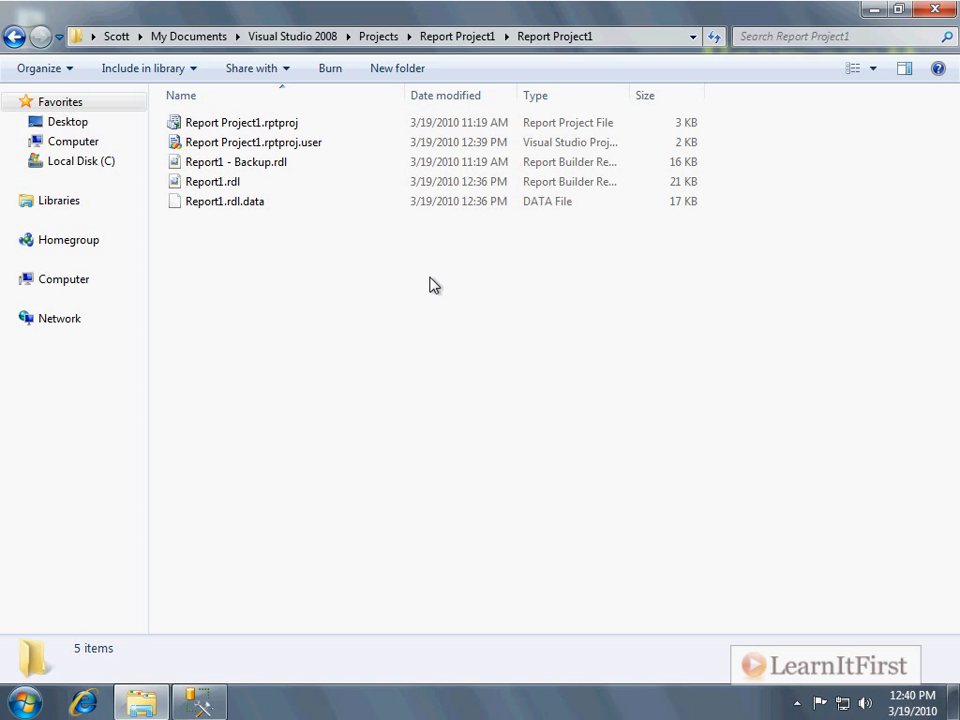
Widen the Type column so the full file type descriptions are shown.
click(225, 182)
click(366, 381)
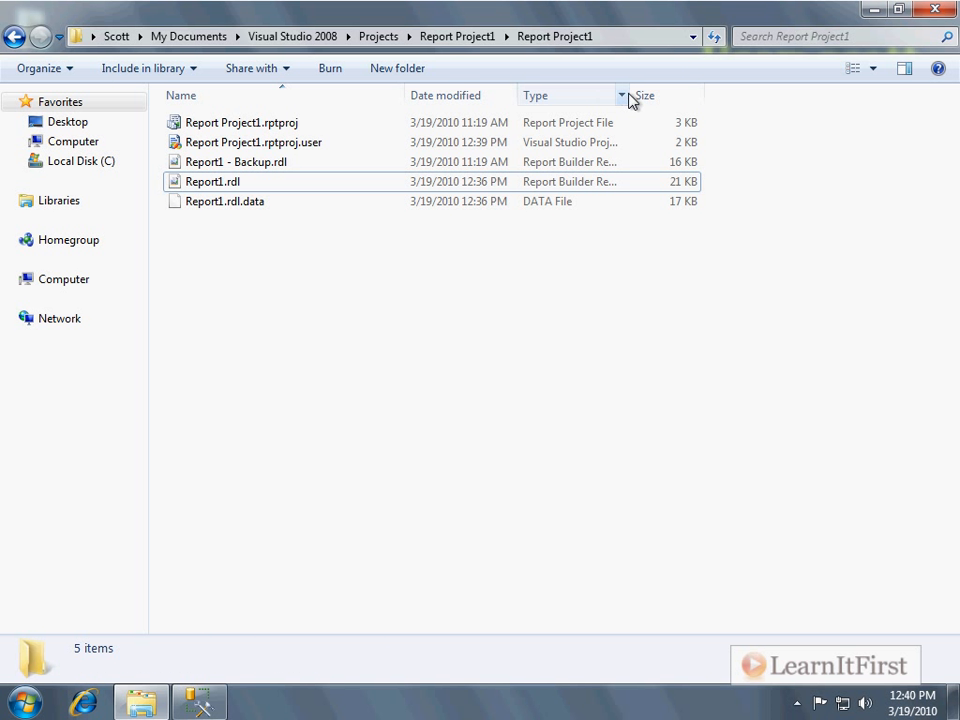
drag(633, 94, 830, 94)
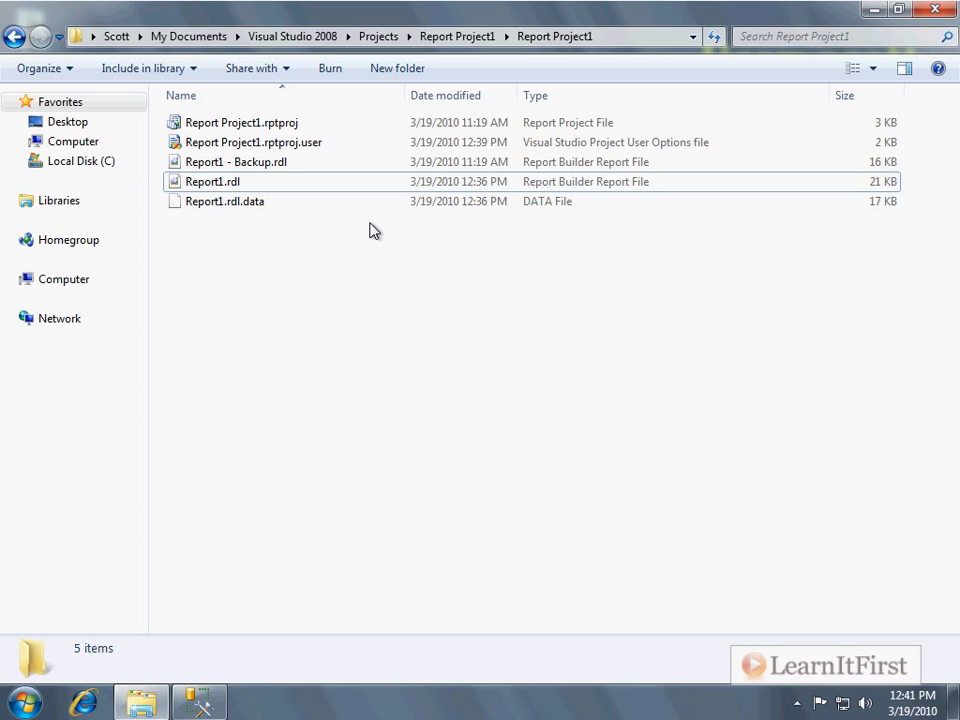
Open Report1.rdl in Report Builder and close it again.
click(224, 184)
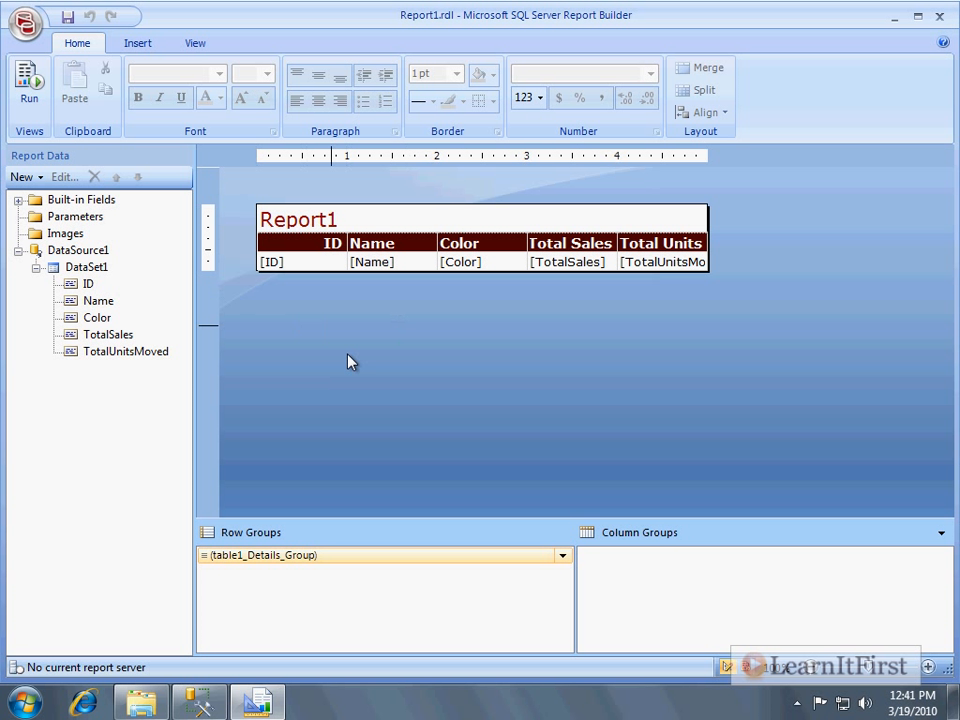
click(938, 16)
click(343, 236)
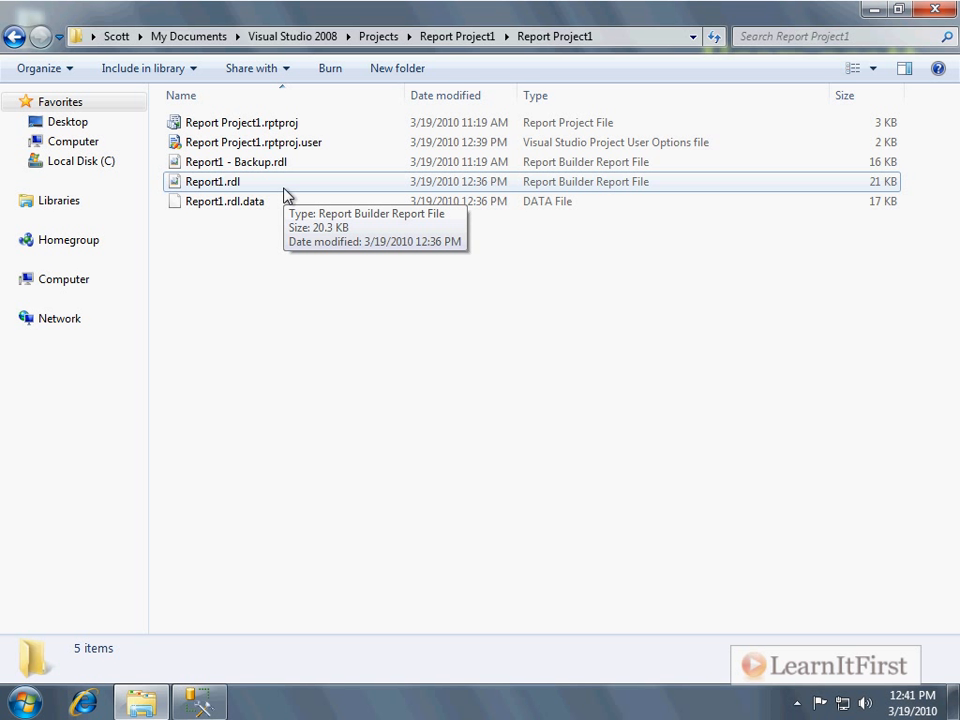
Open Report1.rdl with Notepad, without making Notepad the default program for this file type.
right_click(230, 187)
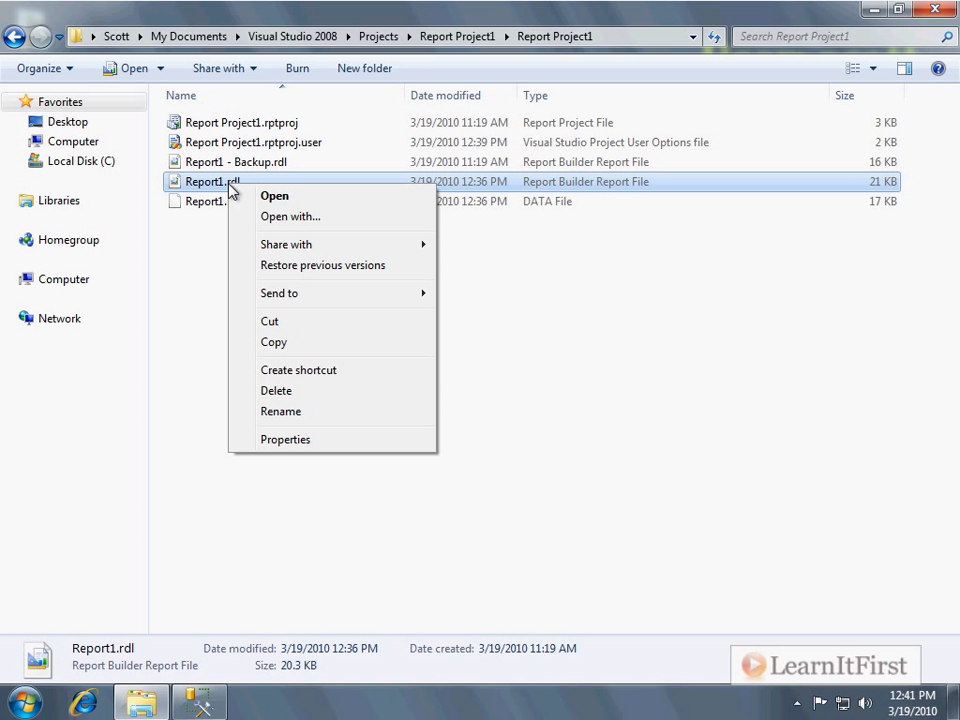
click(316, 218)
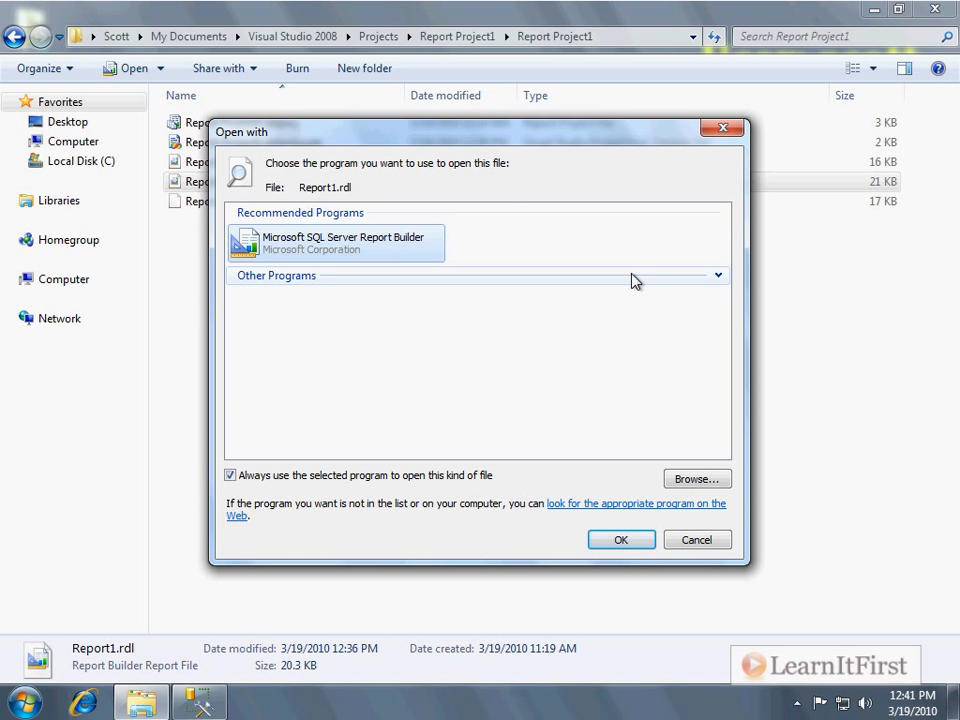
click(718, 277)
scroll(424, 408, down, 3)
click(340, 476)
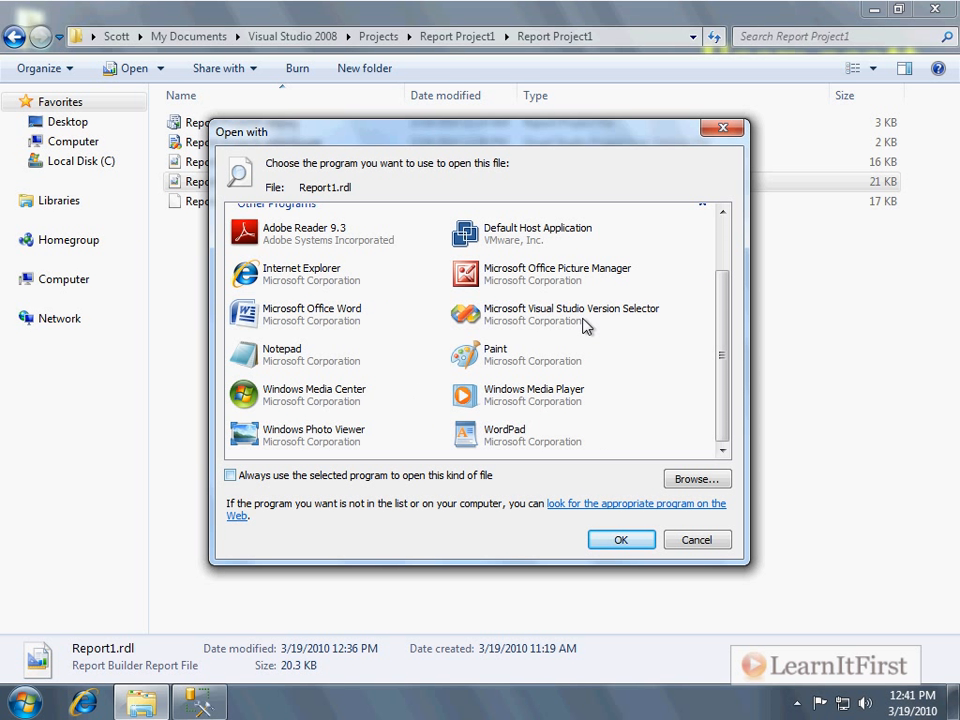
click(352, 355)
click(617, 538)
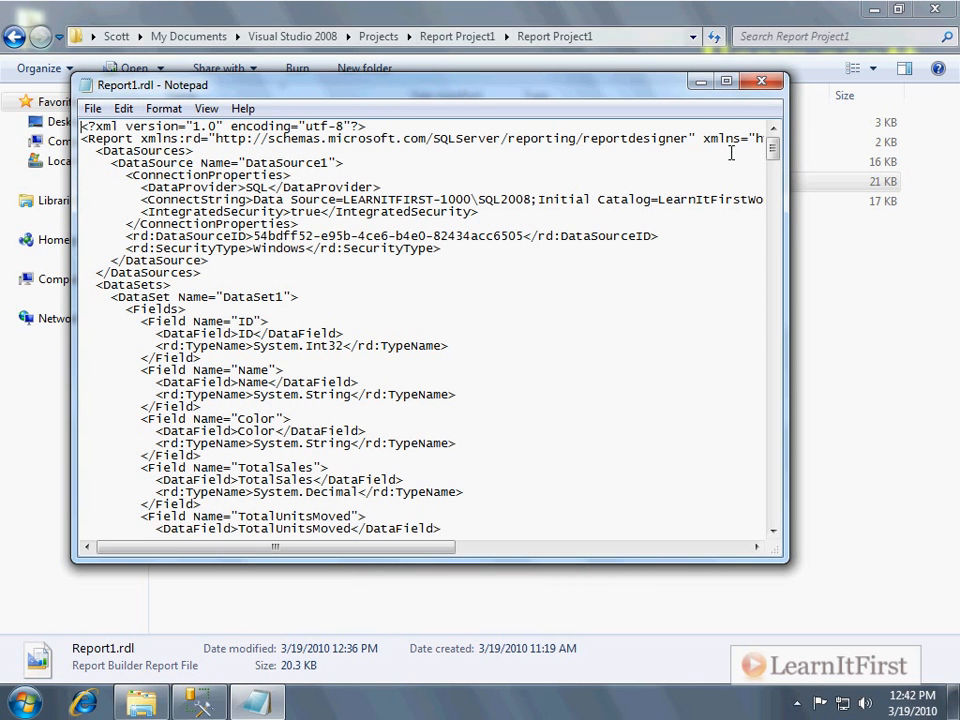
Maximize Notepad and examine the data source, dataset fields and query, highlighting the start of the report items.
click(727, 82)
scroll(384, 273, down, 13)
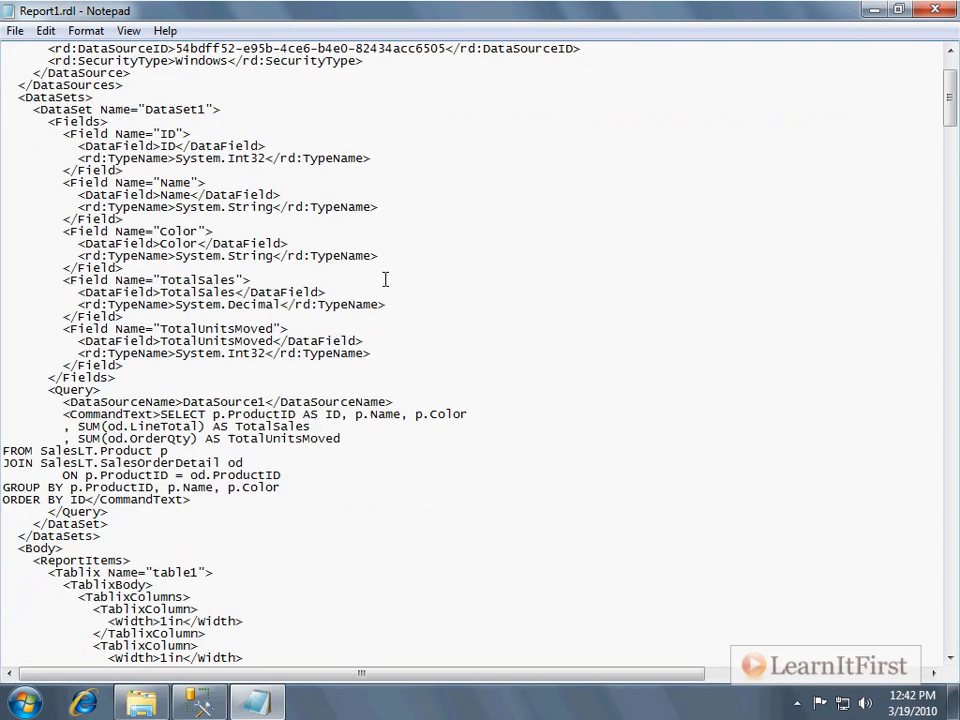
scroll(385, 279, up, 2)
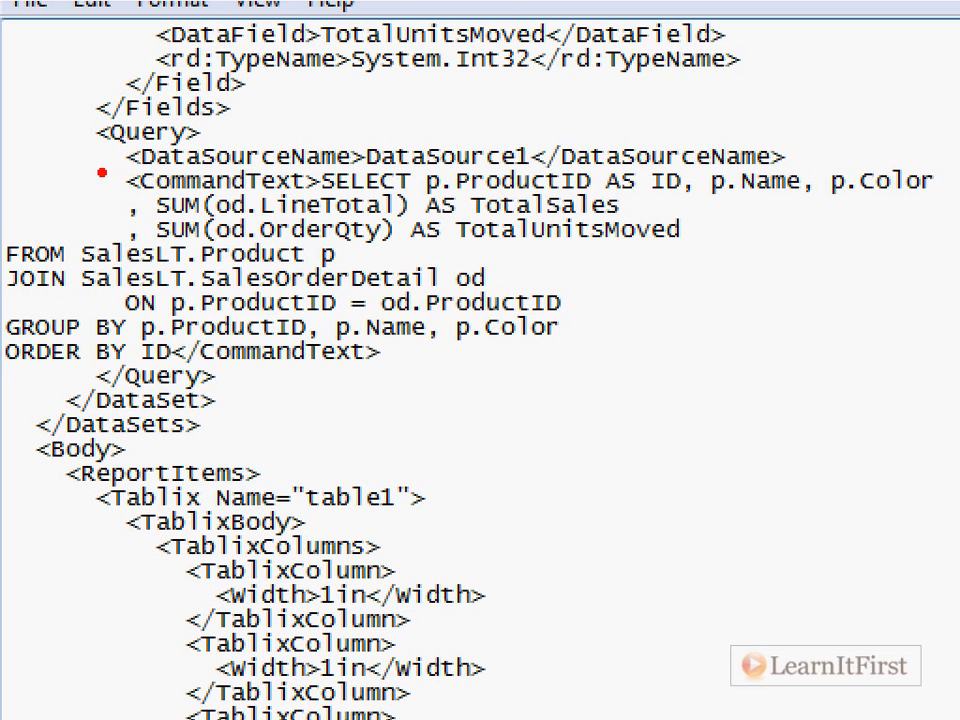
mouse_move(79, 150)
mouse_down()
mouse_move(668, 379)
mouse_move(958, 376)
mouse_up()
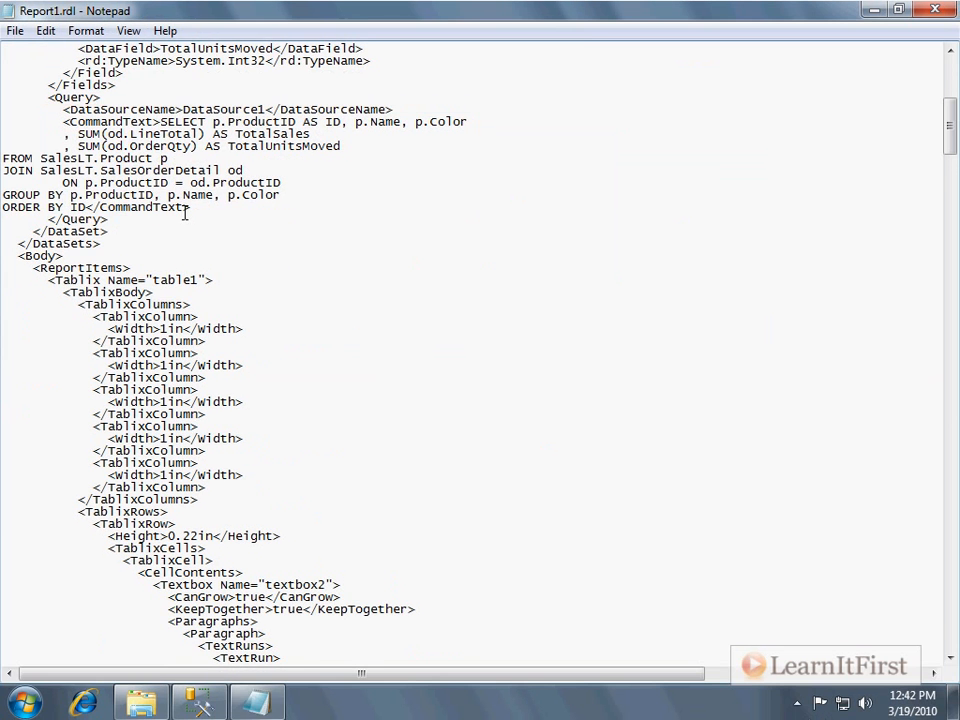
scroll(520, 460, down, 4)
click(246, 135)
key(shift+Up)
key(shift+Up)
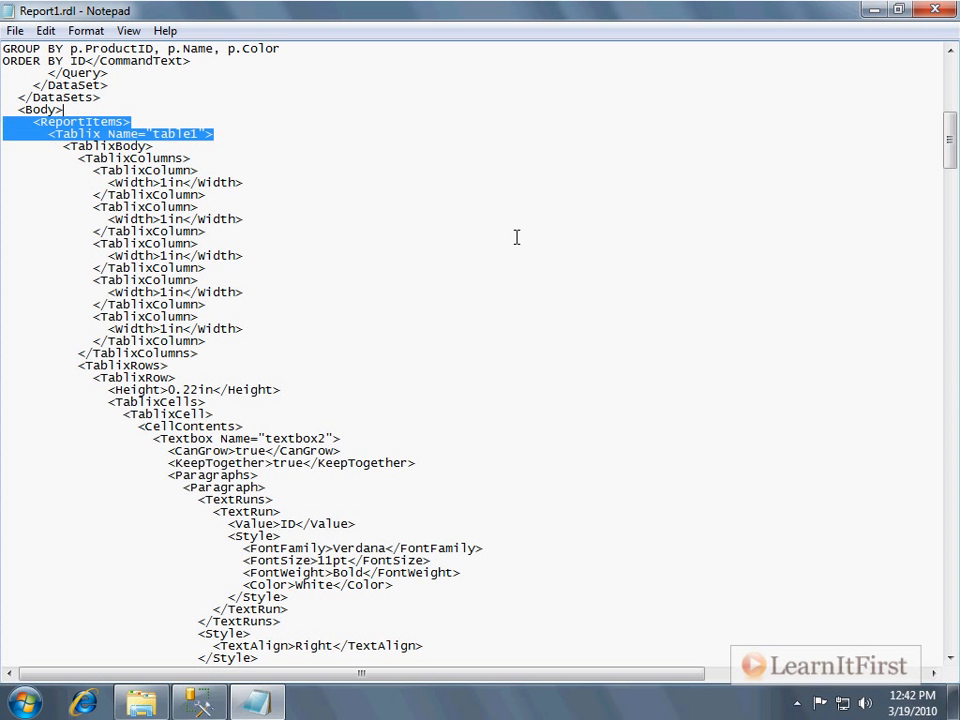
Scroll through the table's cell textbox definitions, highlighting their font and background style elements.
scroll(514, 300, down, 2)
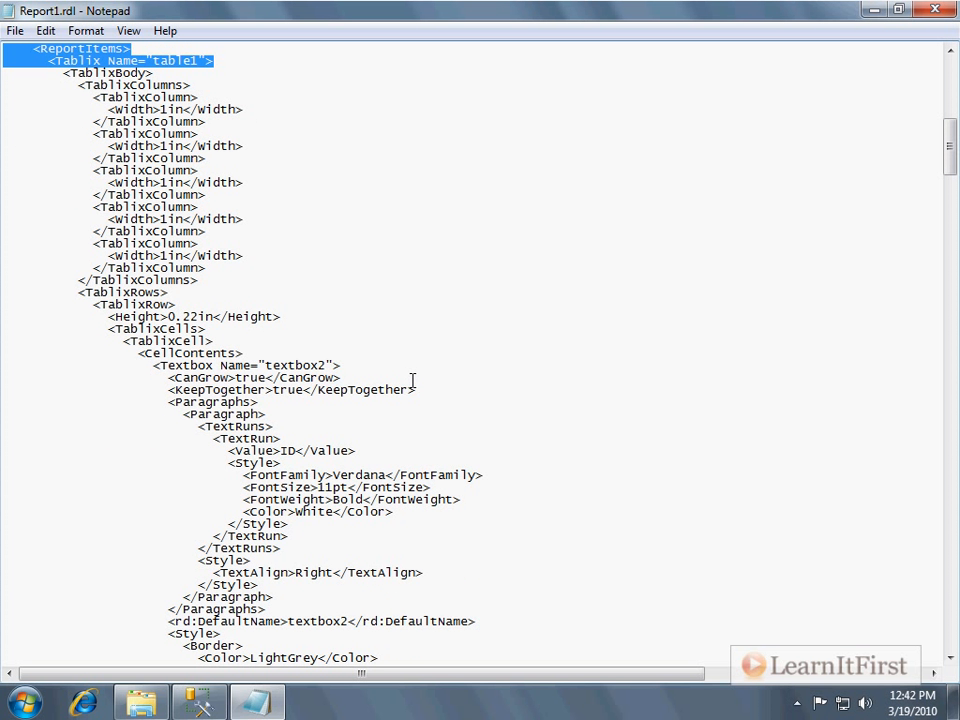
scroll(413, 379, down, 3)
double_click(372, 366)
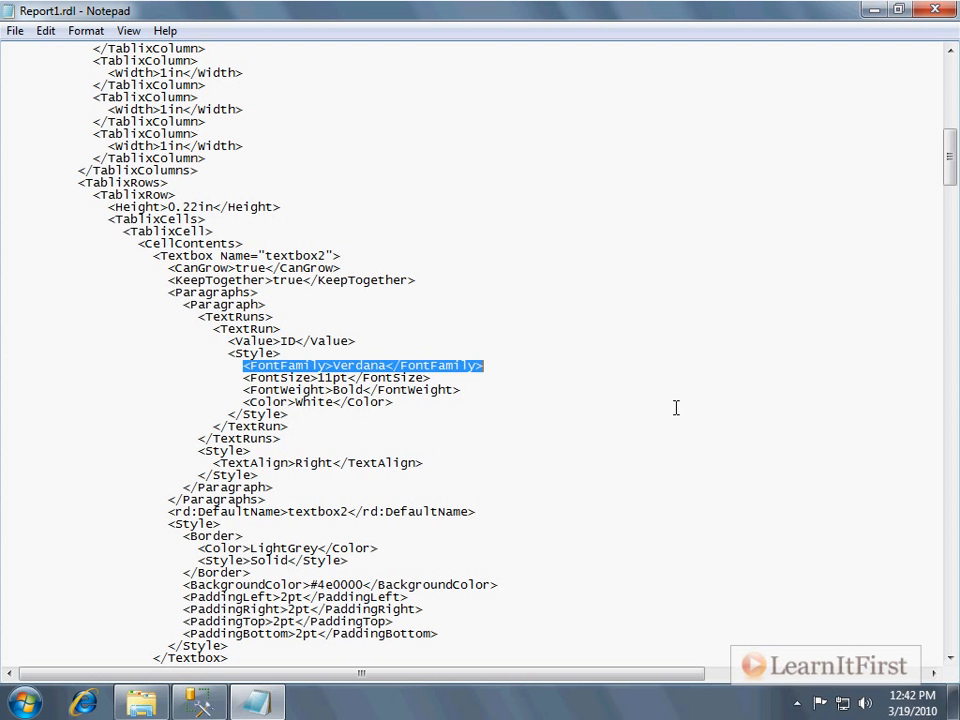
mouse_move(523, 370)
mouse_down()
mouse_move(553, 357)
mouse_move(531, 365)
mouse_up()
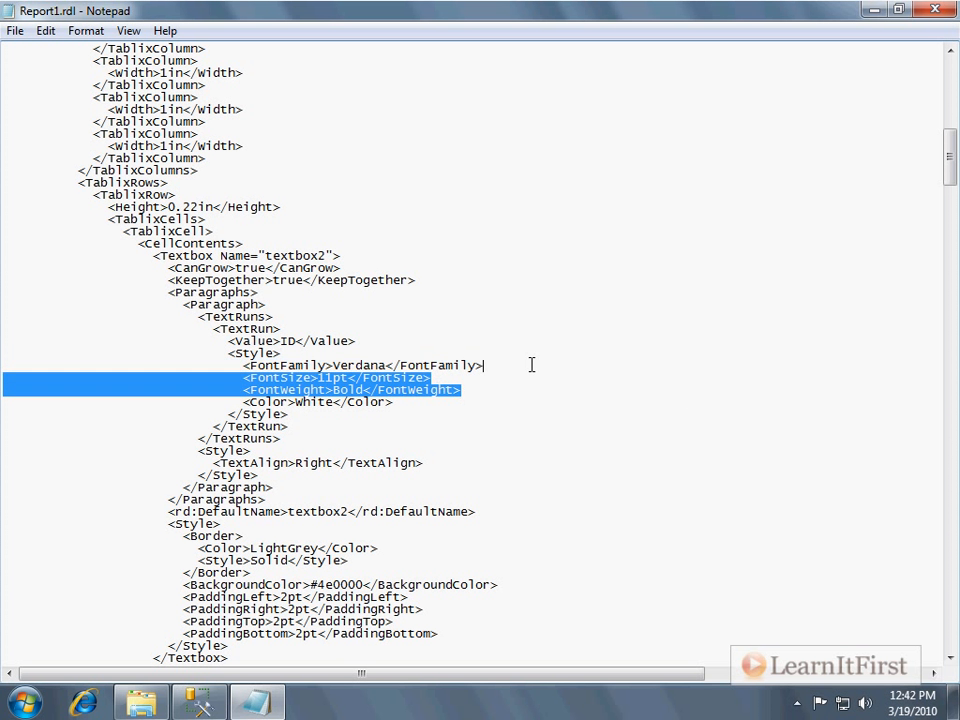
scroll(440, 360, down, 7)
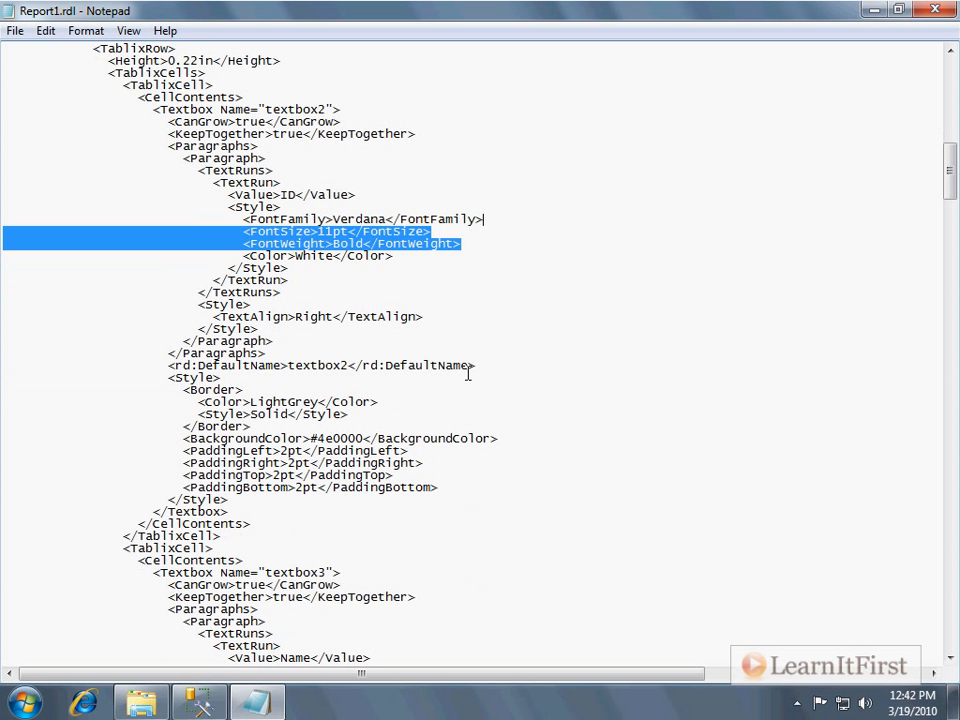
drag(551, 330, 581, 309)
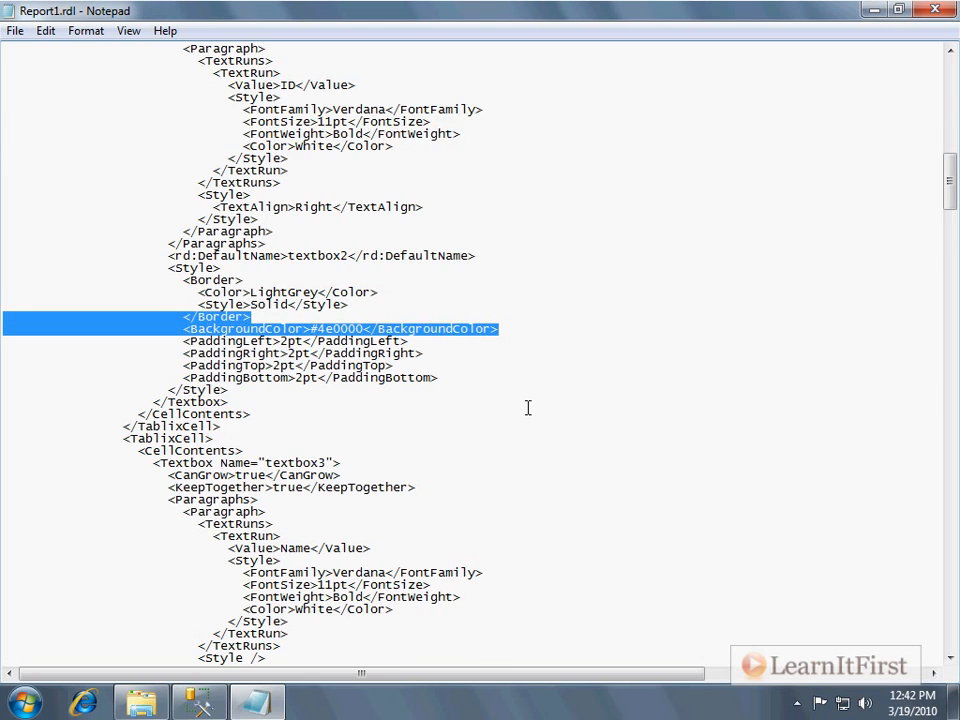
scroll(527, 407, down, 9)
scroll(527, 410, down, 9)
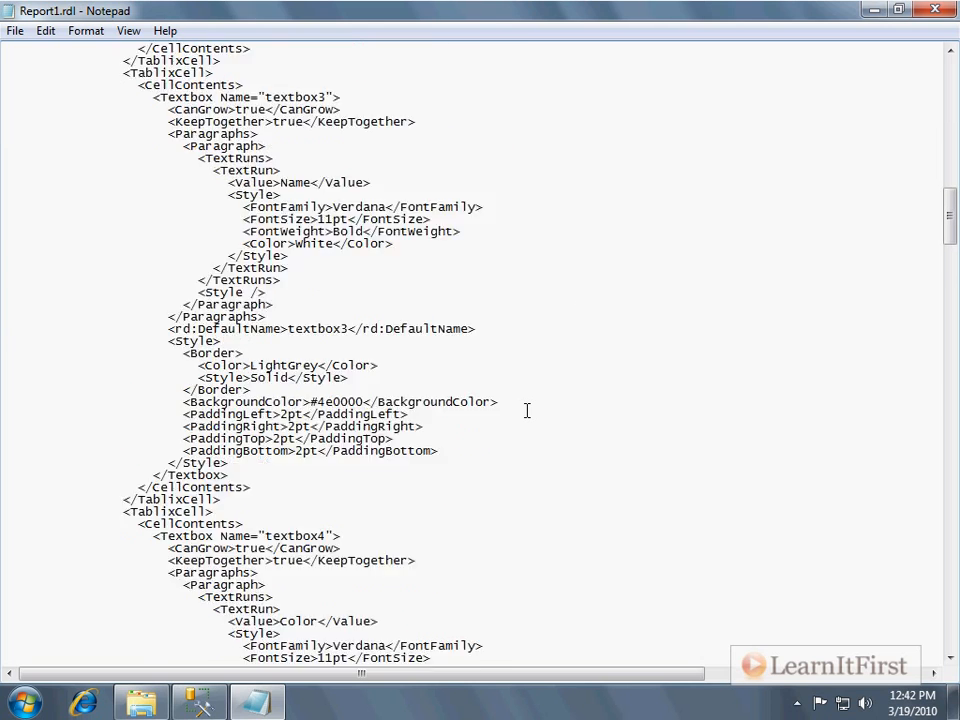
scroll(516, 422, down, 11)
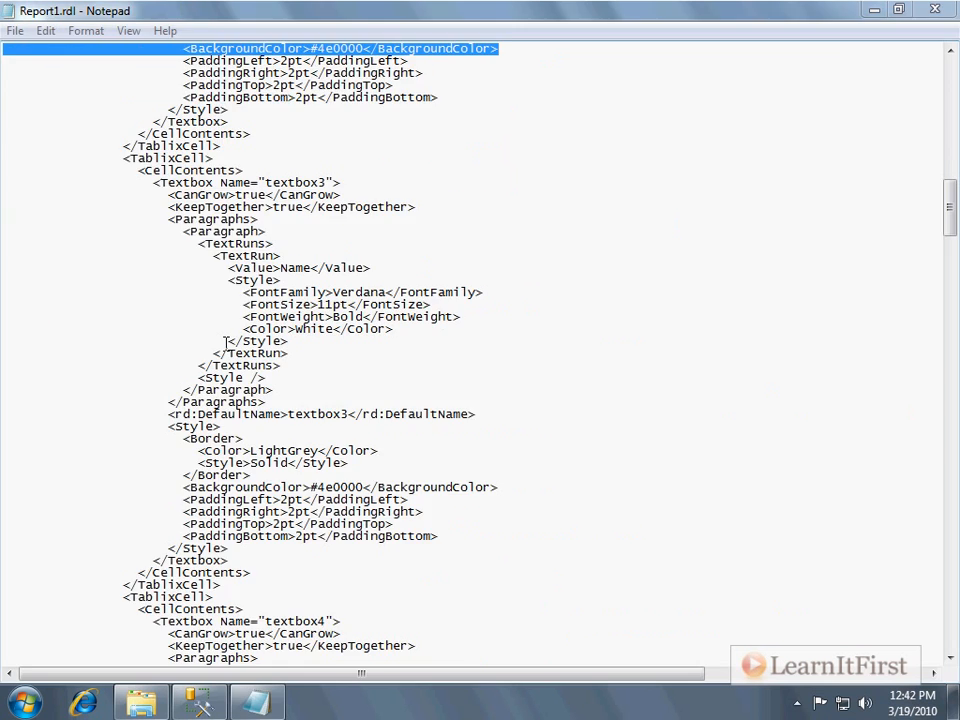
Scroll through the tablix hierarchy and dataset settings to the end of the report definition.
scroll(937, 230, down, 20)
drag(950, 262, 950, 571)
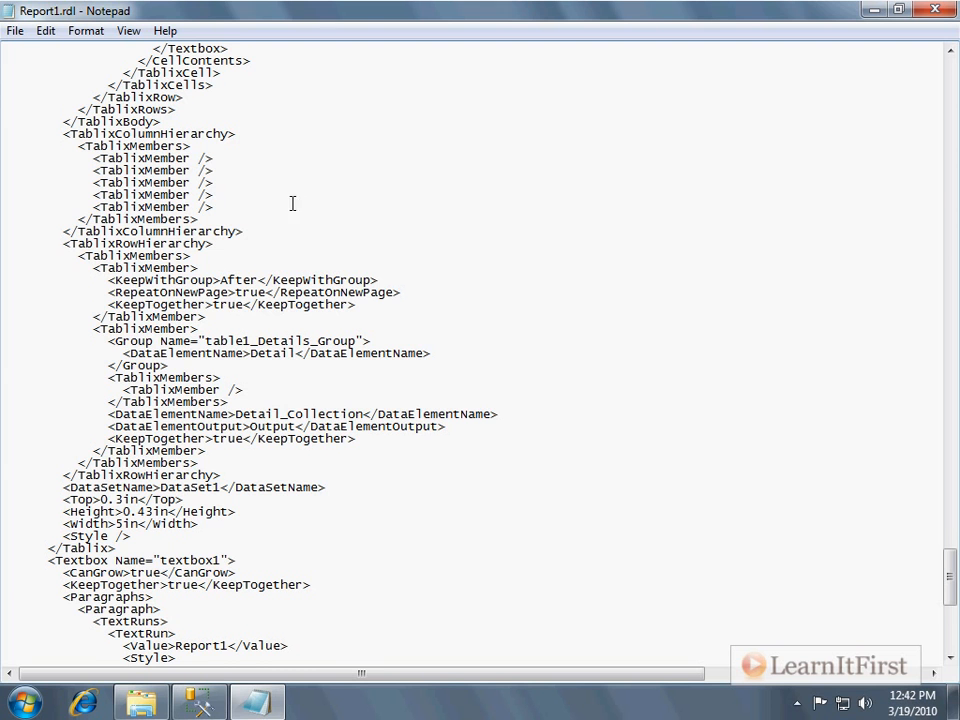
scroll(262, 261, down, 1)
scroll(262, 261, down, 11)
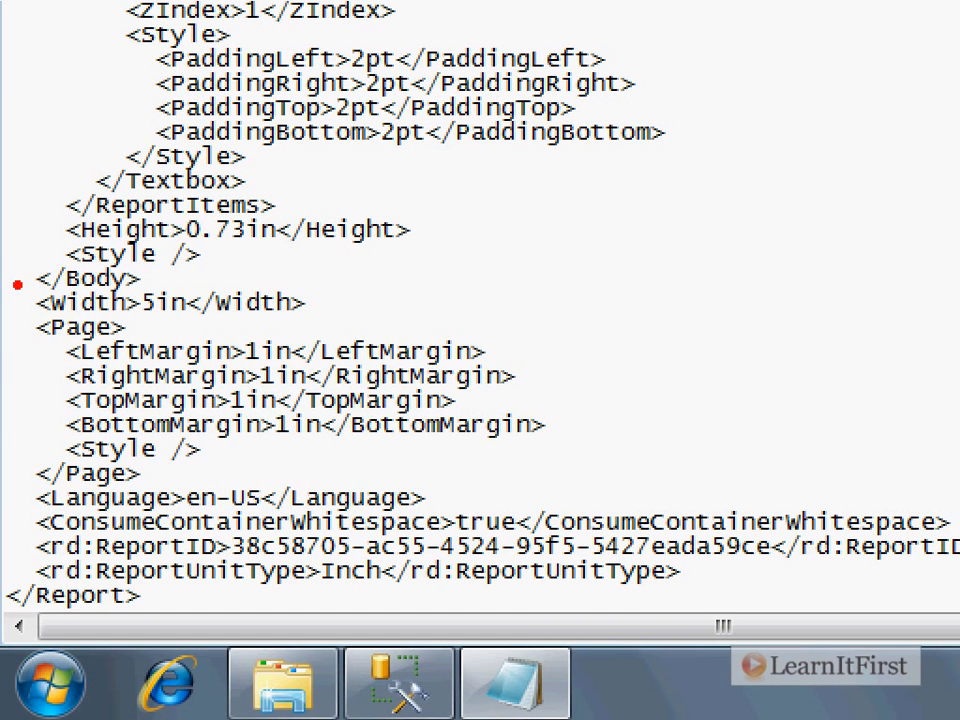
Highlight the report width and page margin settings, then close Notepad.
drag(15, 282, 541, 494)
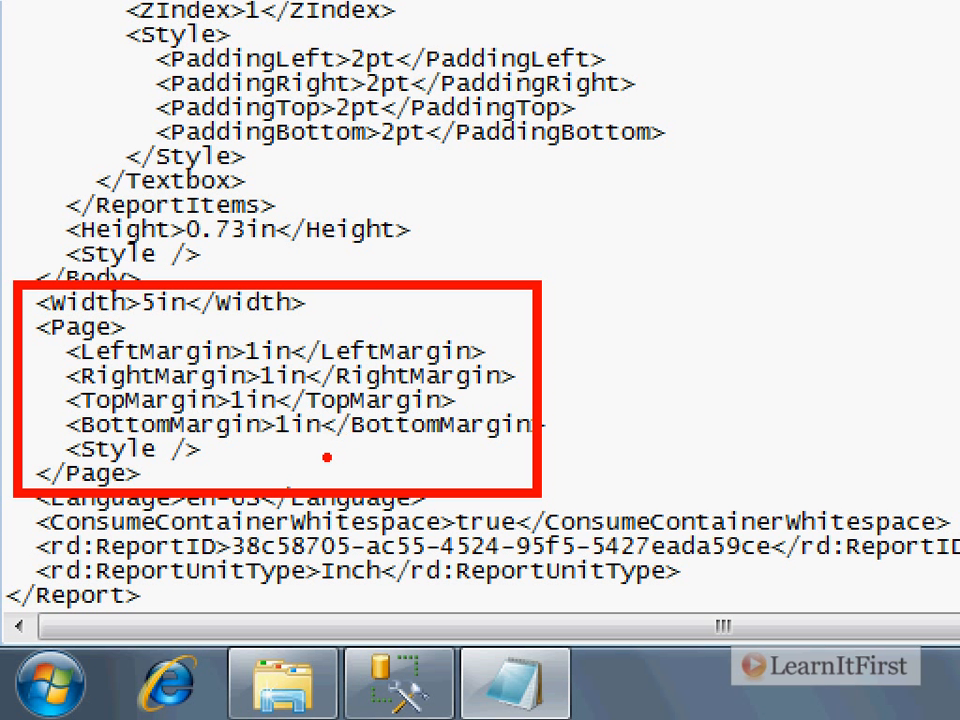
key(e)
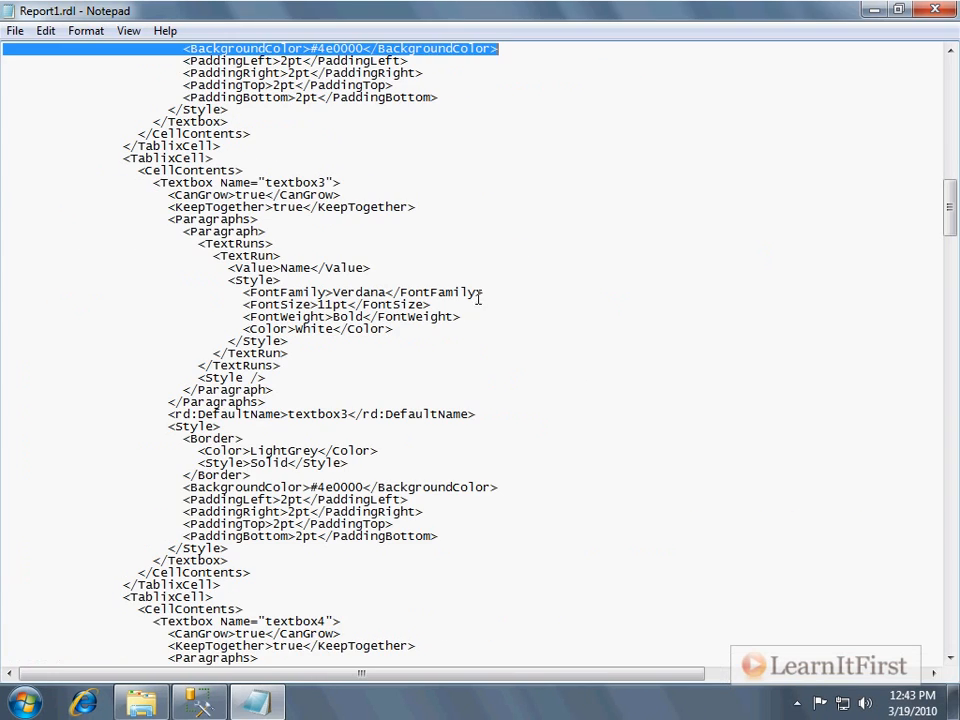
drag(530, 168, 535, 180)
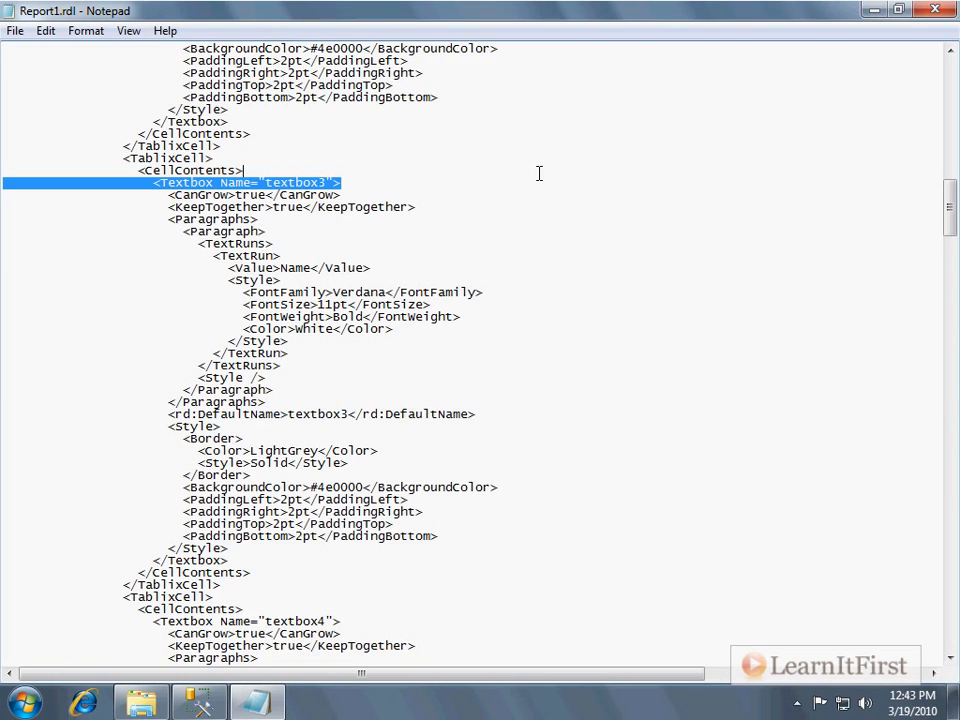
click(951, 9)
click(935, 12)
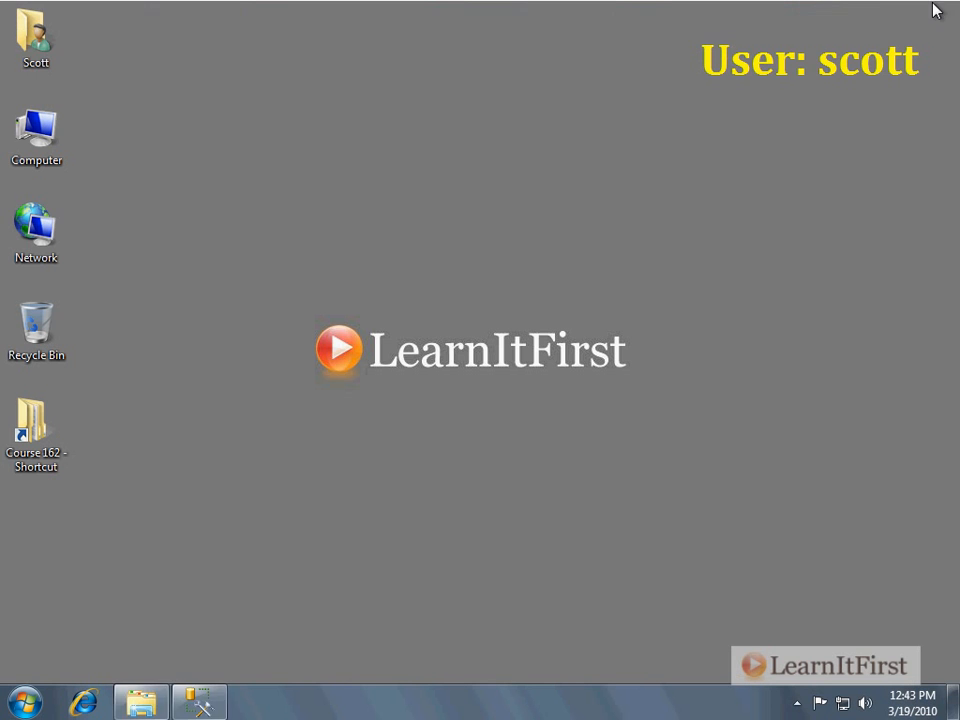
Launch Microsoft Visual Studio 2008 and open the recent project Report Project1.rptproj.
click(24, 702)
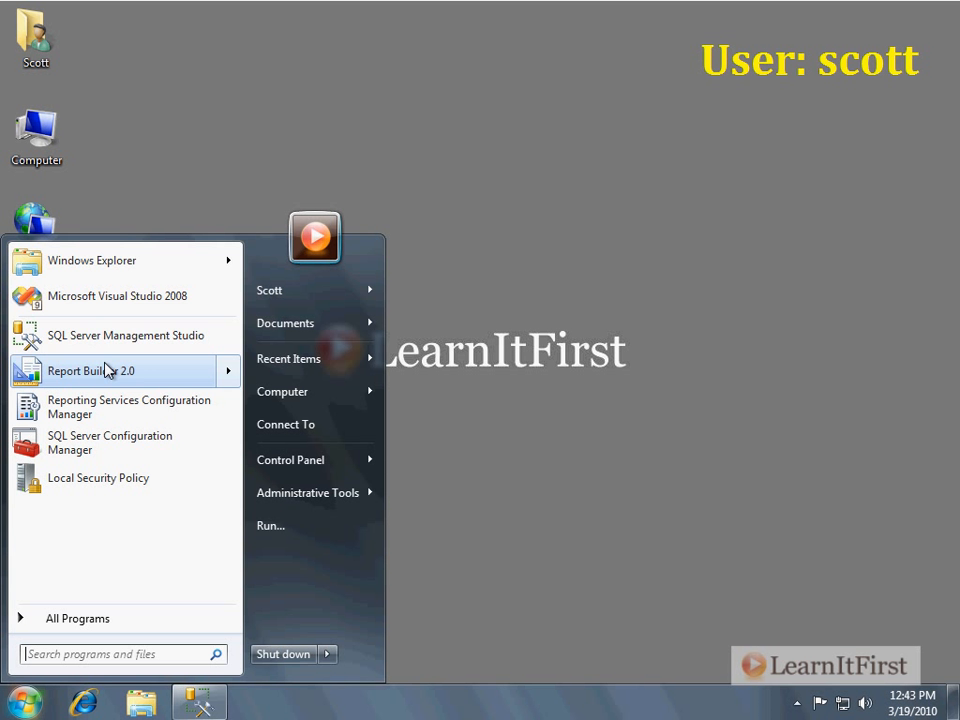
click(124, 300)
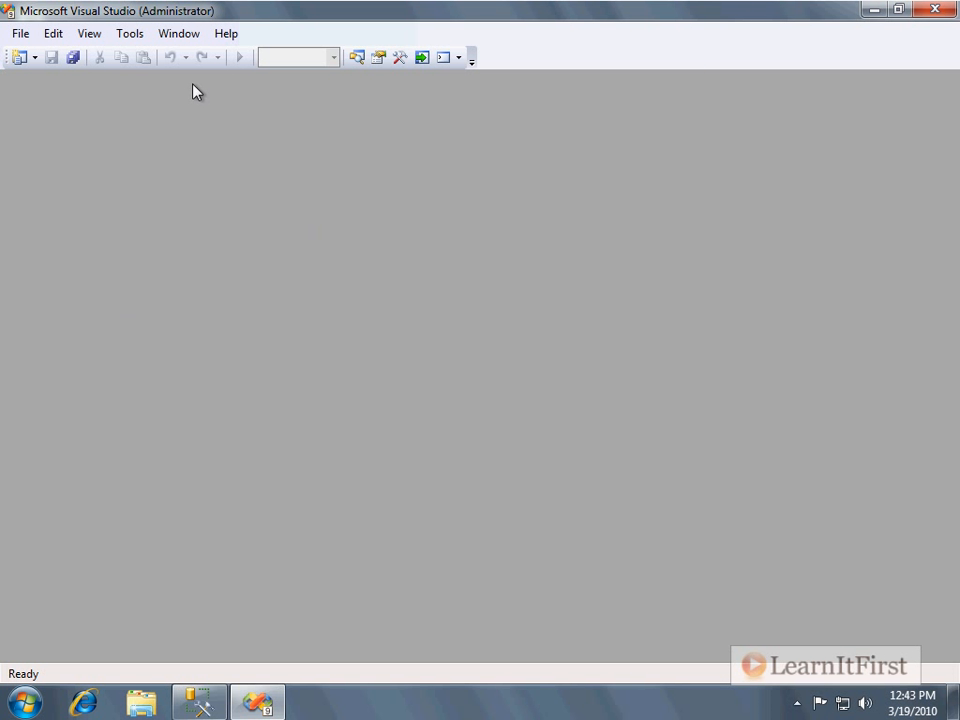
click(30, 36)
mouse_move(114, 284)
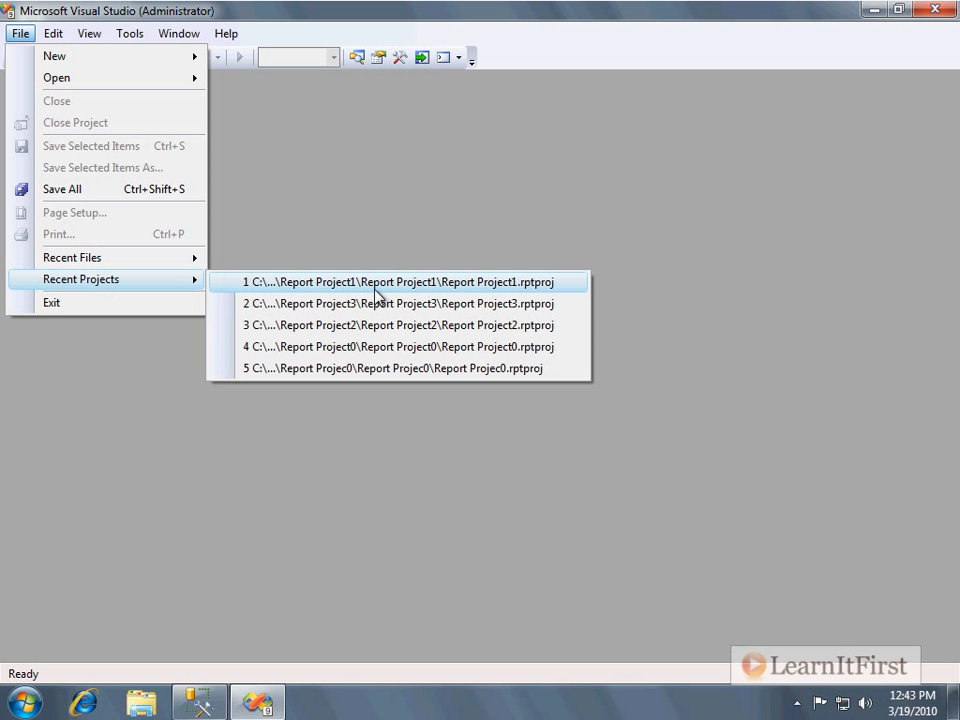
click(543, 286)
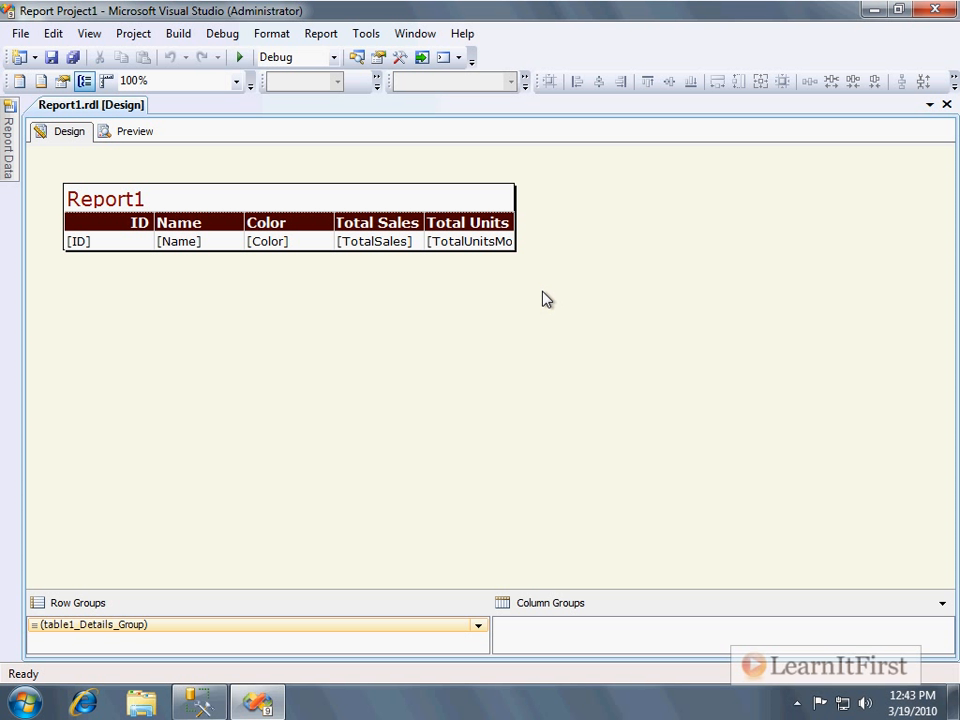
Show the Solution Explorer for the report project.
click(95, 35)
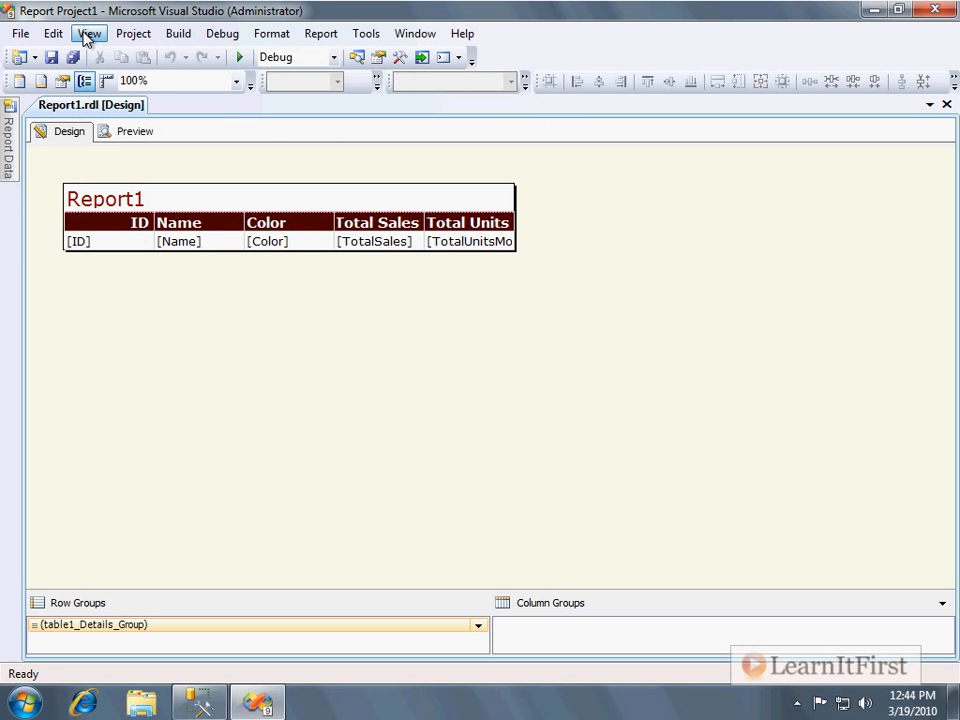
click(81, 34)
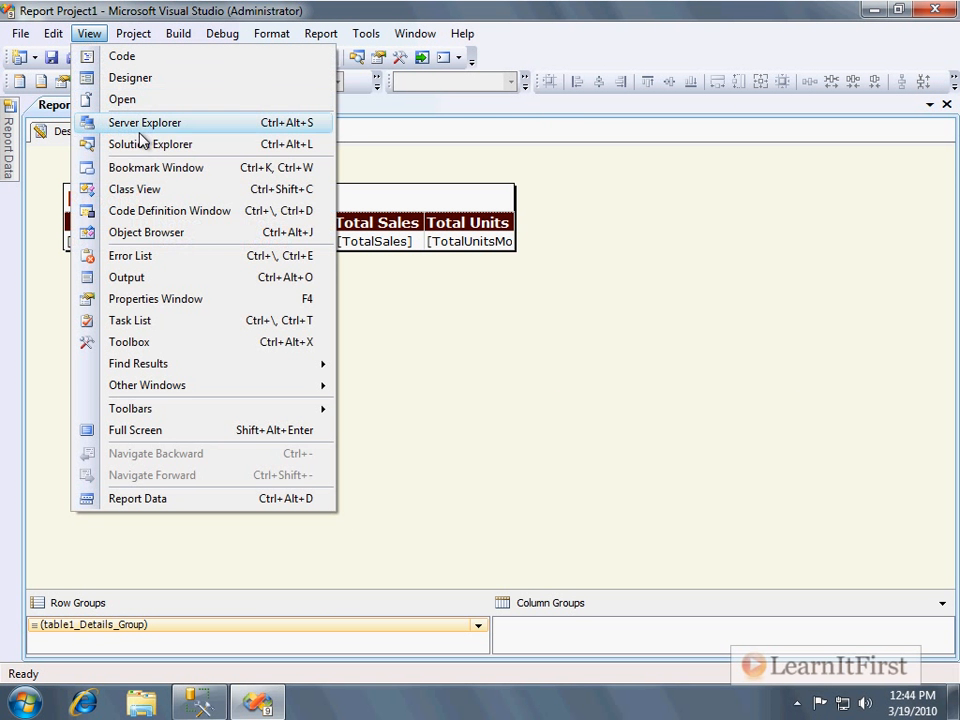
click(143, 147)
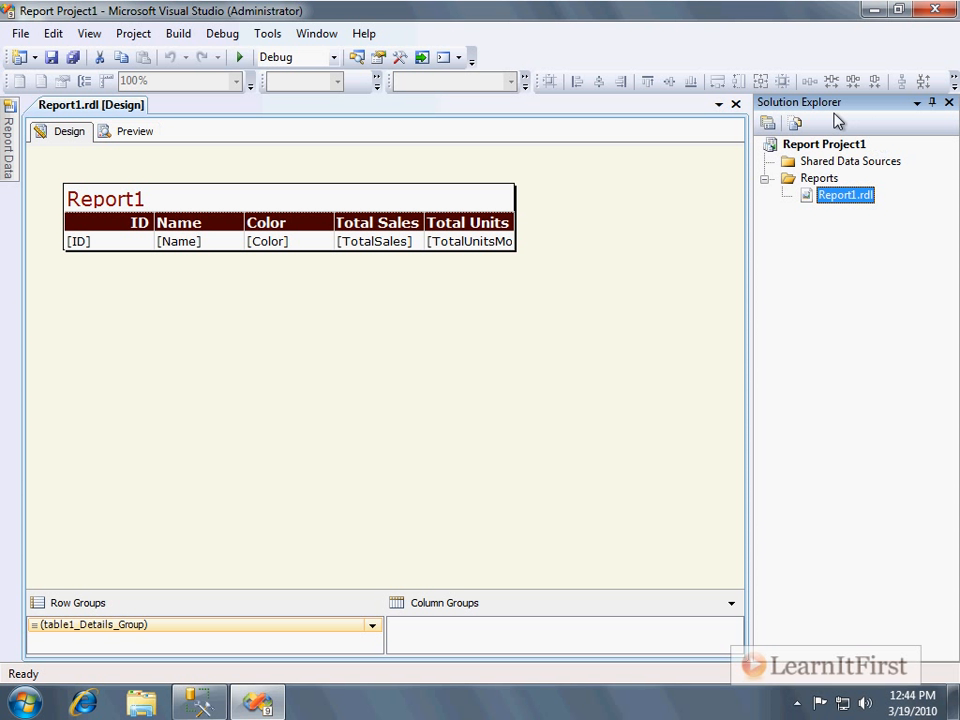
Close the Report1.rdl designer and reopen it from the Solution Explorer.
click(739, 108)
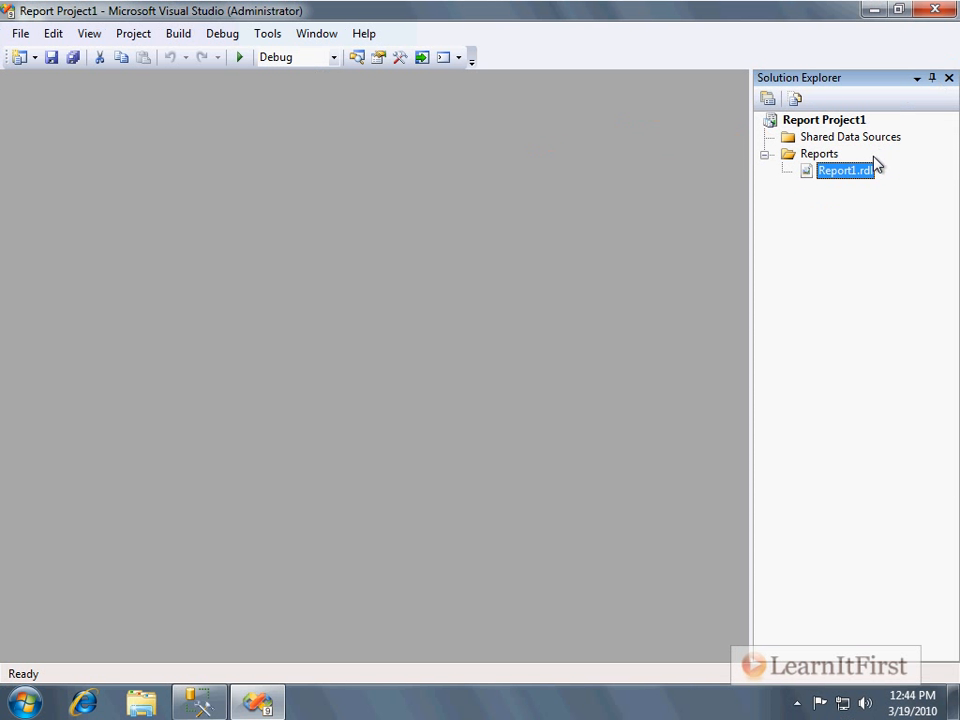
double_click(845, 171)
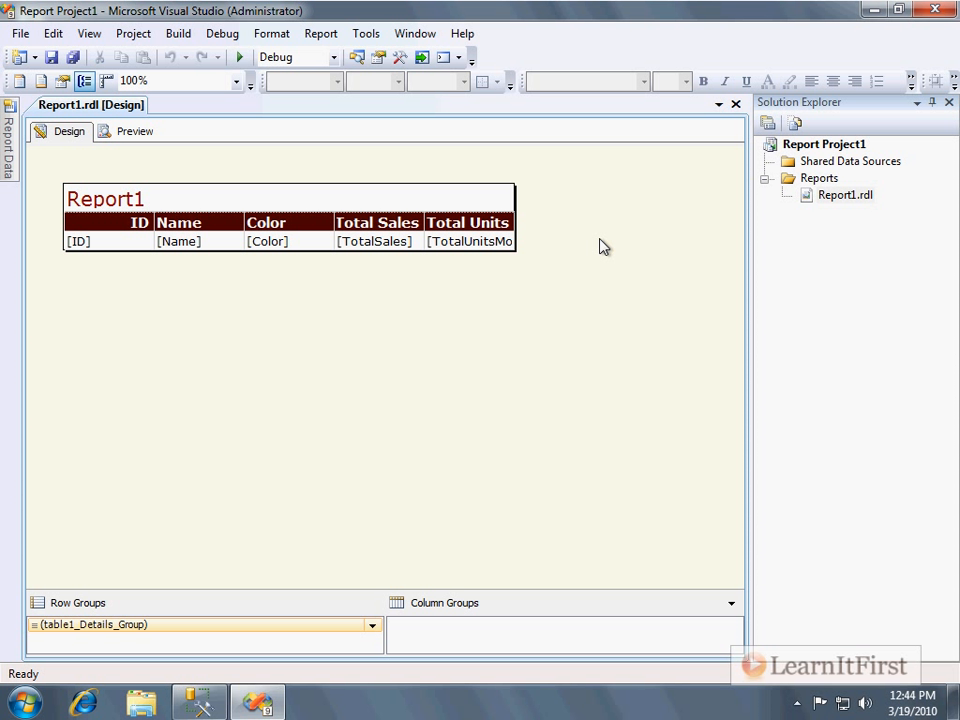
Widen the report title text box and the Name column so the table spans about the same width.
click(501, 200)
drag(518, 194, 622, 196)
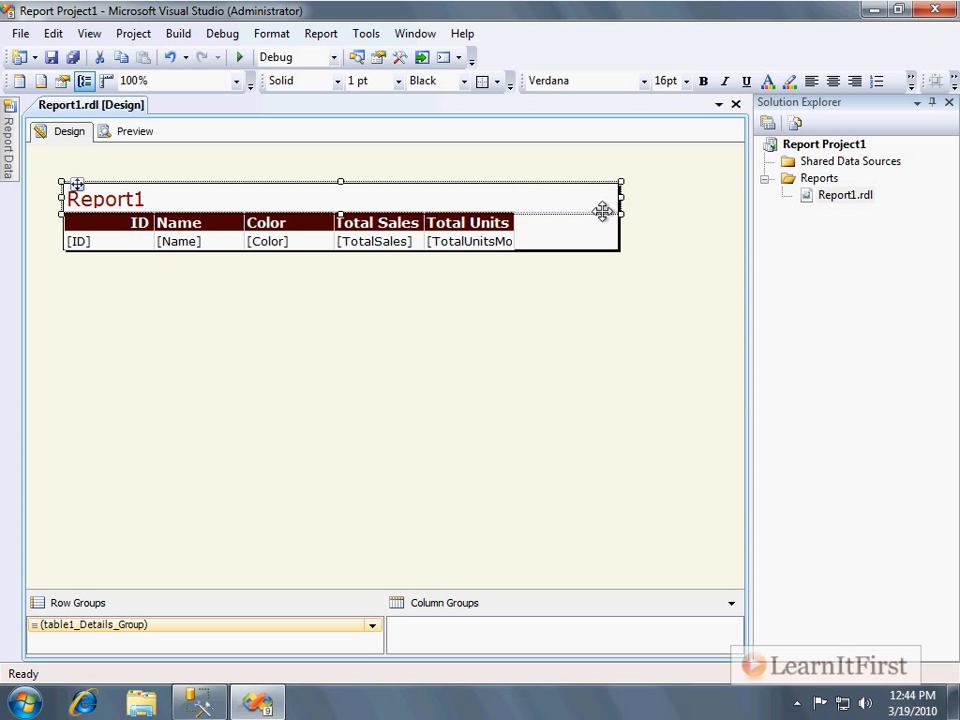
click(514, 243)
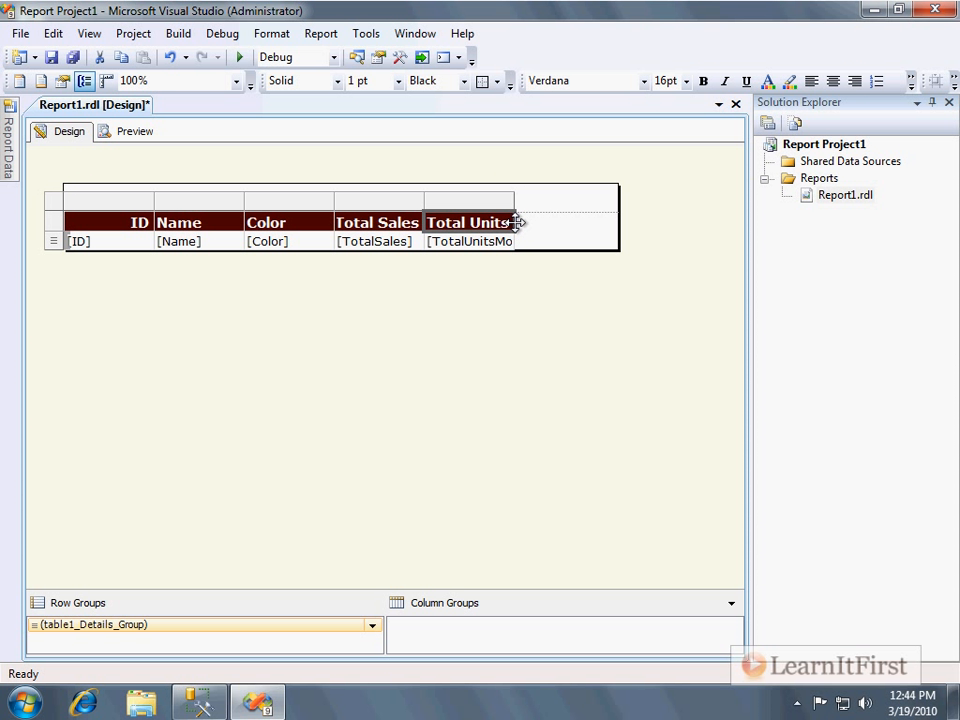
click(450, 241)
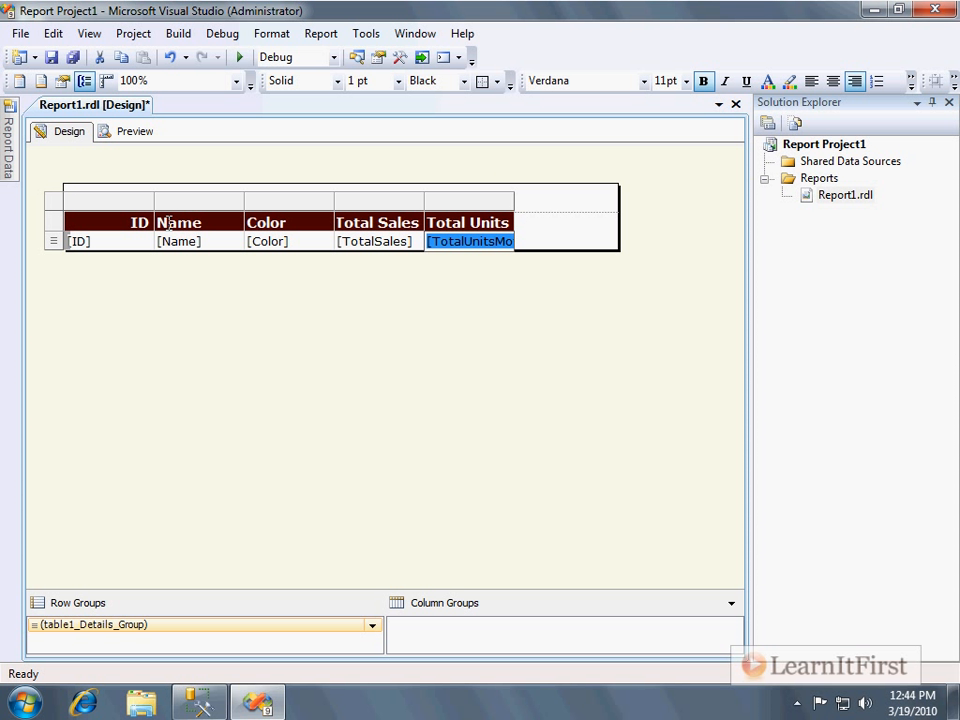
click(236, 223)
drag(244, 202, 348, 200)
click(388, 307)
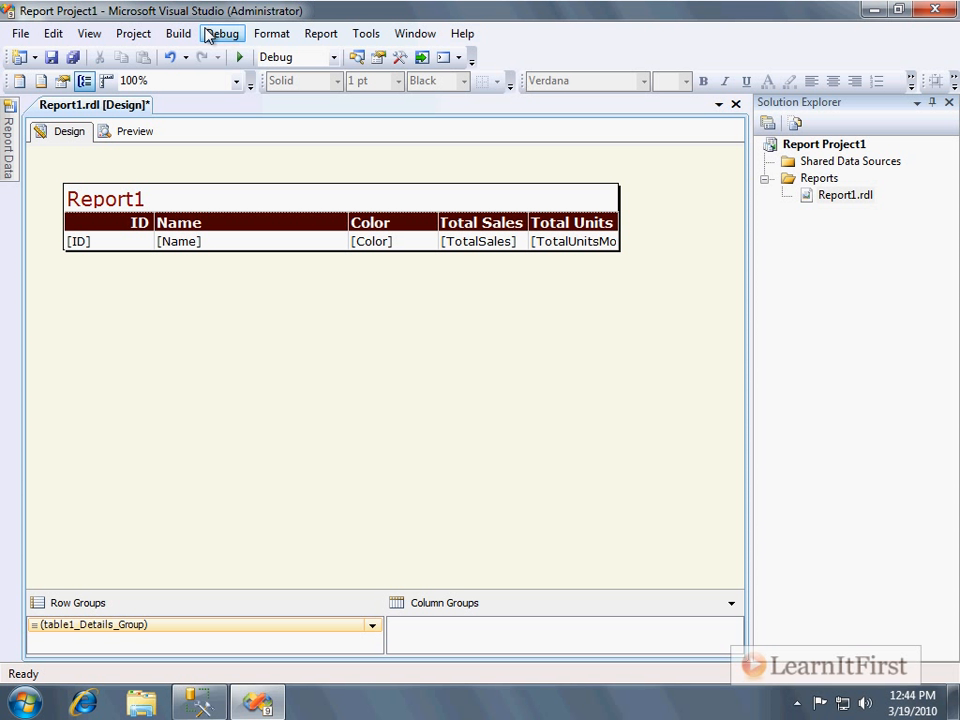
Open the Toolbox and examine its report items such as Table, Matrix, List, Chart and Gauge.
click(89, 34)
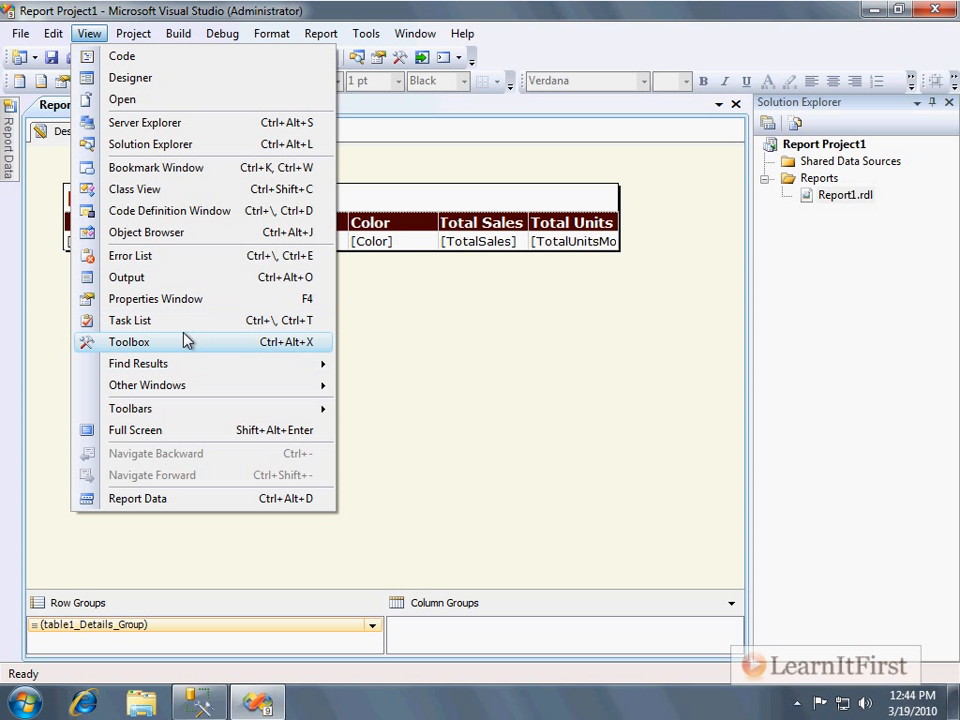
click(183, 346)
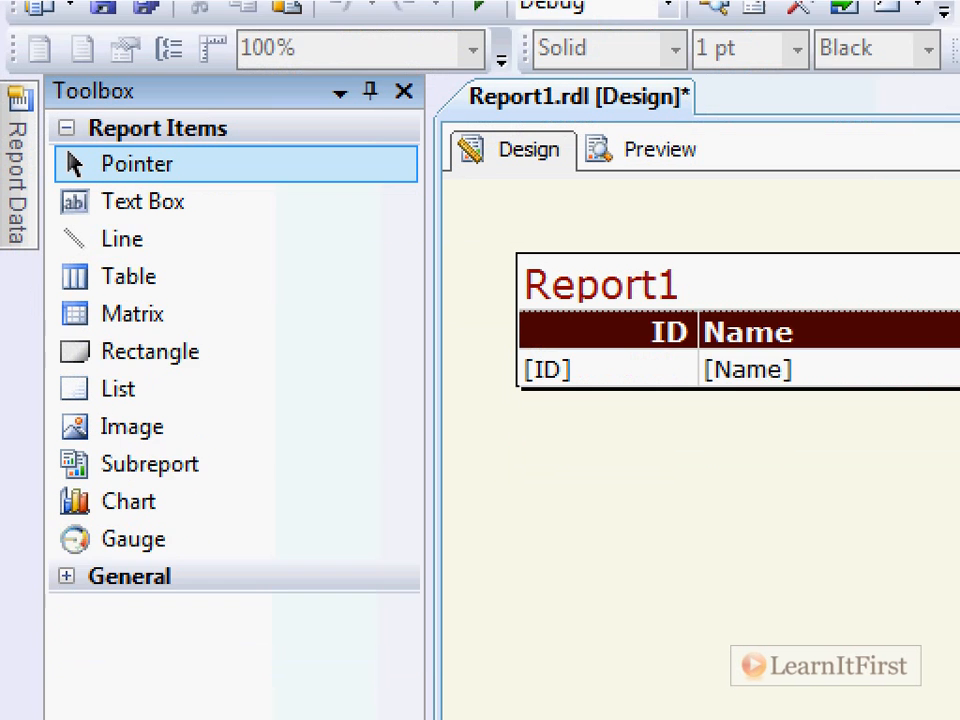
drag(46, 201, 239, 296)
drag(40, 320, 228, 343)
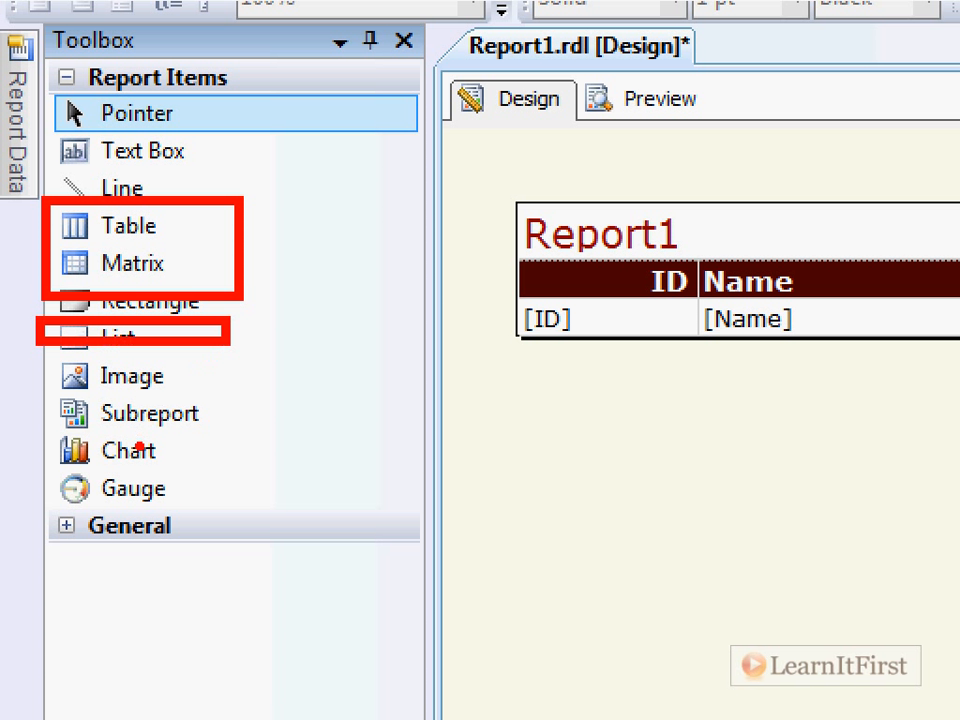
drag(32, 427, 283, 499)
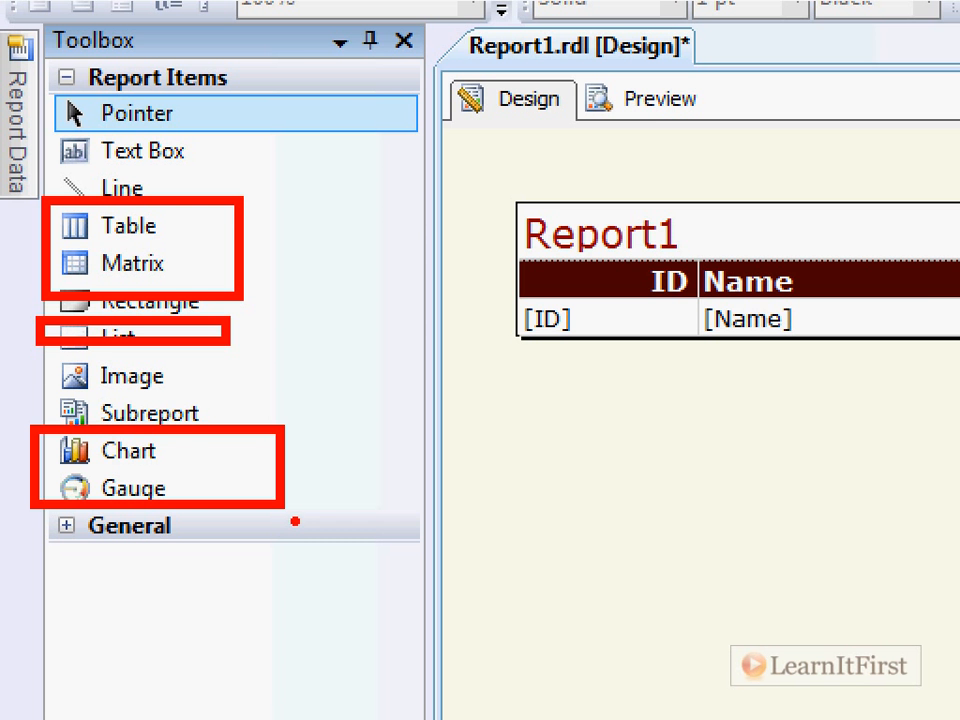
key(Escape)
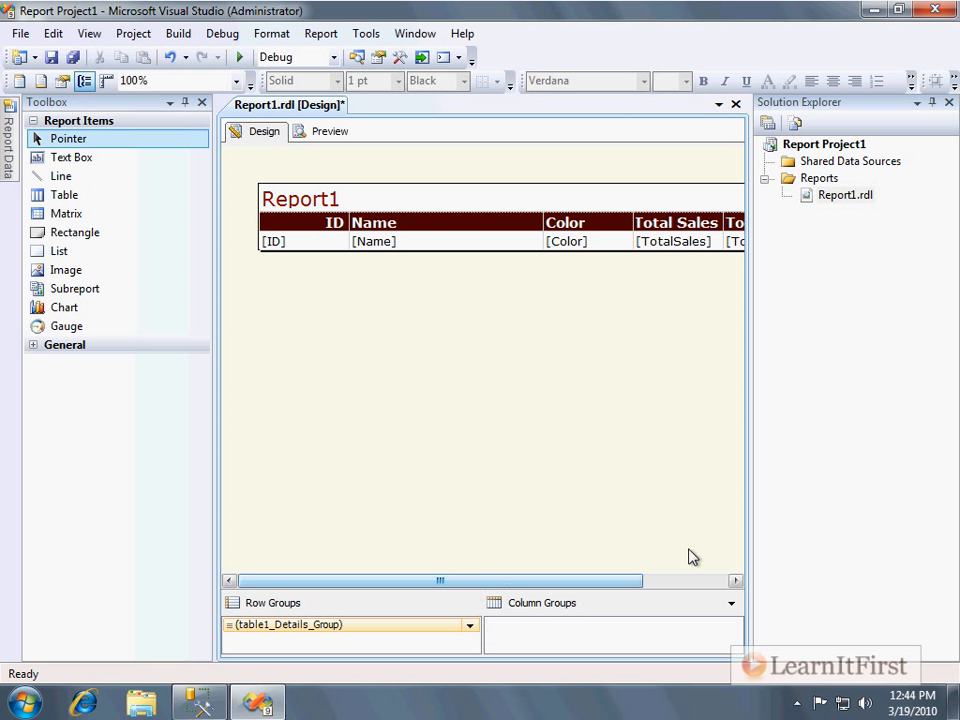
Close the Solution Explorer and extend the report body downward below the table.
click(949, 102)
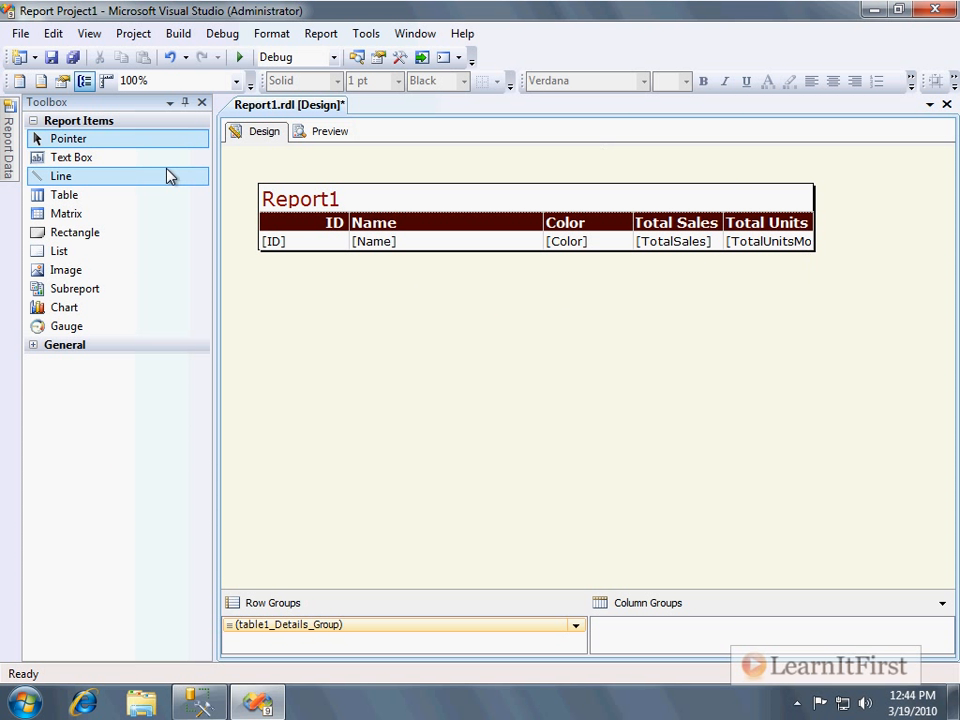
click(100, 158)
drag(100, 158, 71, 159)
drag(806, 253, 827, 443)
Add a text box to the report body and move it lower, below the table.
click(300, 257)
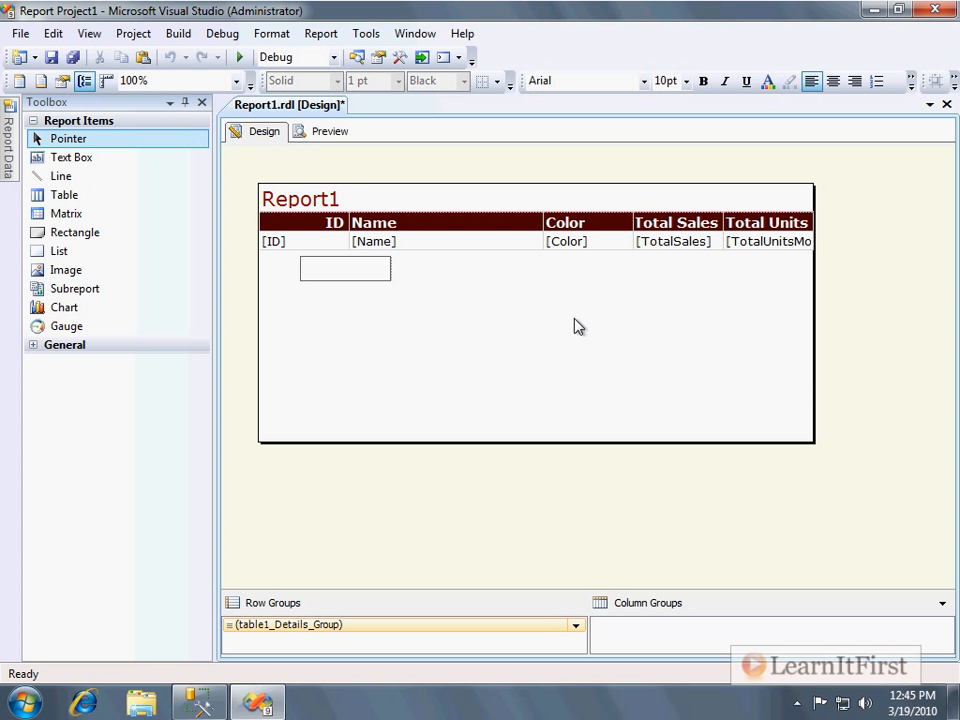
click(454, 186)
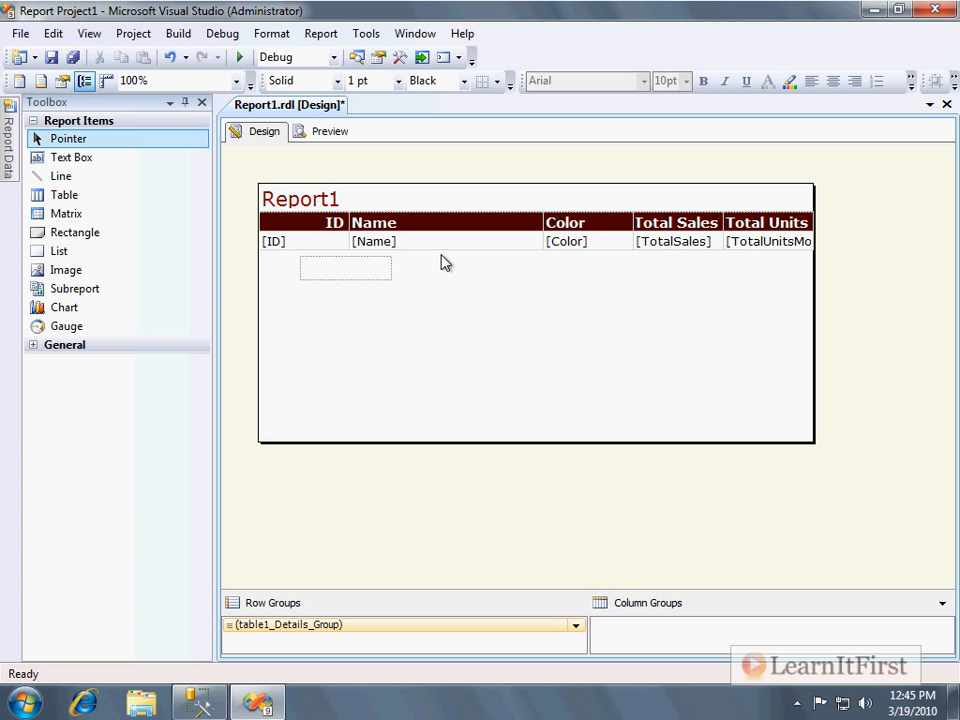
click(325, 272)
drag(313, 257, 300, 371)
click(304, 382)
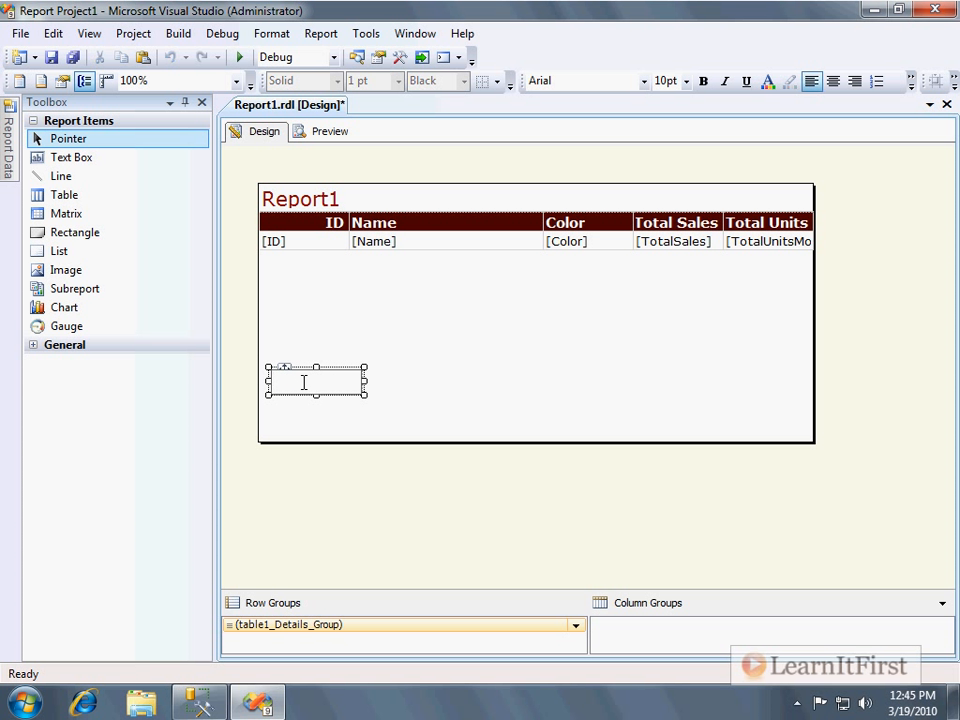
Enter "From" followed by the author's full name in the new text box.
key(ctrl+a)
click(381, 368)
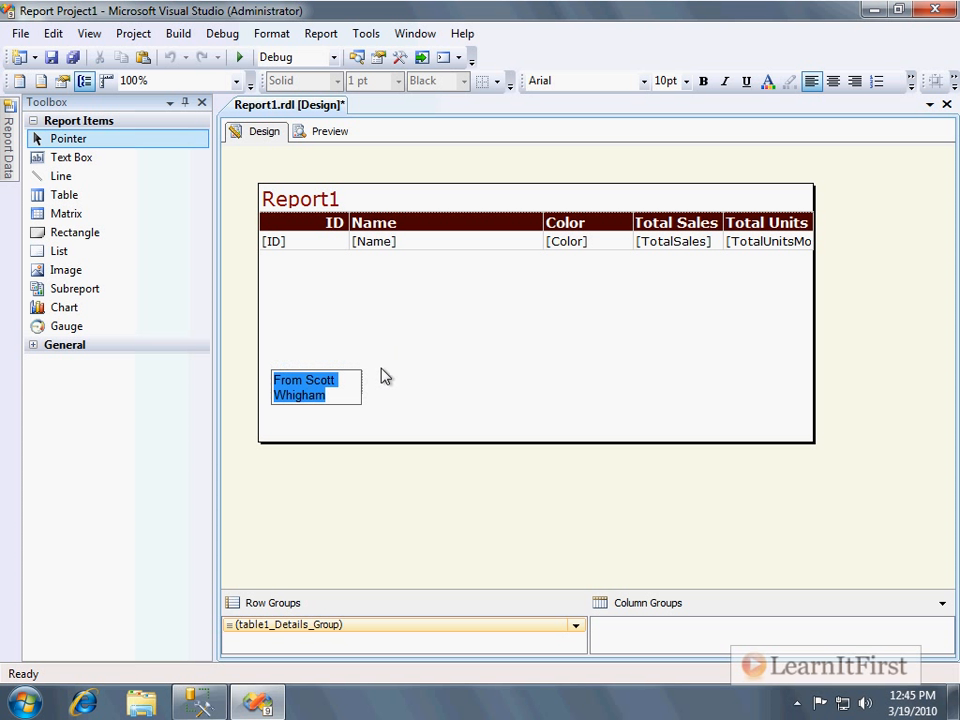
Widen the text box to about twice its width and return to editing its text.
click(354, 382)
drag(364, 381, 569, 390)
click(388, 399)
click(388, 387)
click(389, 386)
triple_click(389, 386)
Replace the word "From" in the text box with "Report author:".
key(ctrl+shift+Left)
key(ctrl+shift+Left)
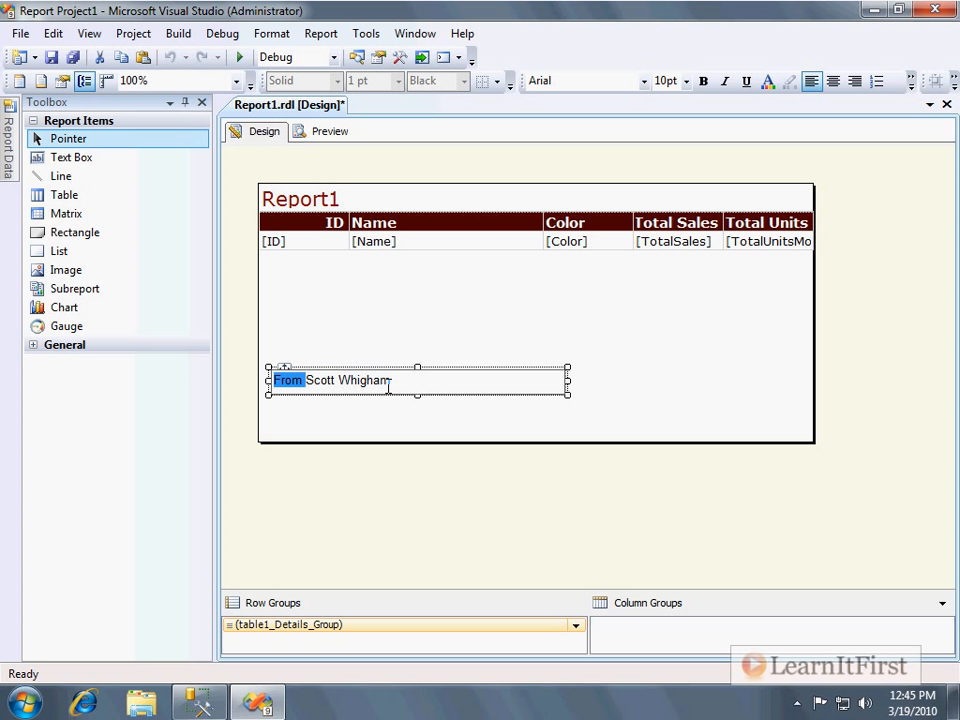
text(Report author:)
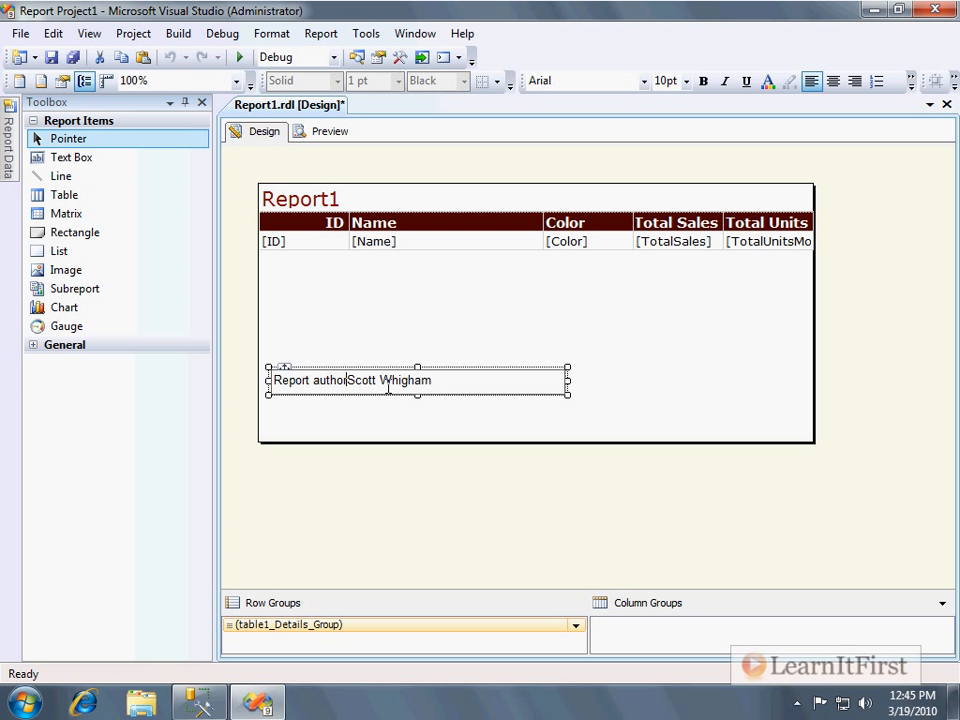
Append ". Please direct questions and/or comments to" followed by the author's e-mail address.
key(End)
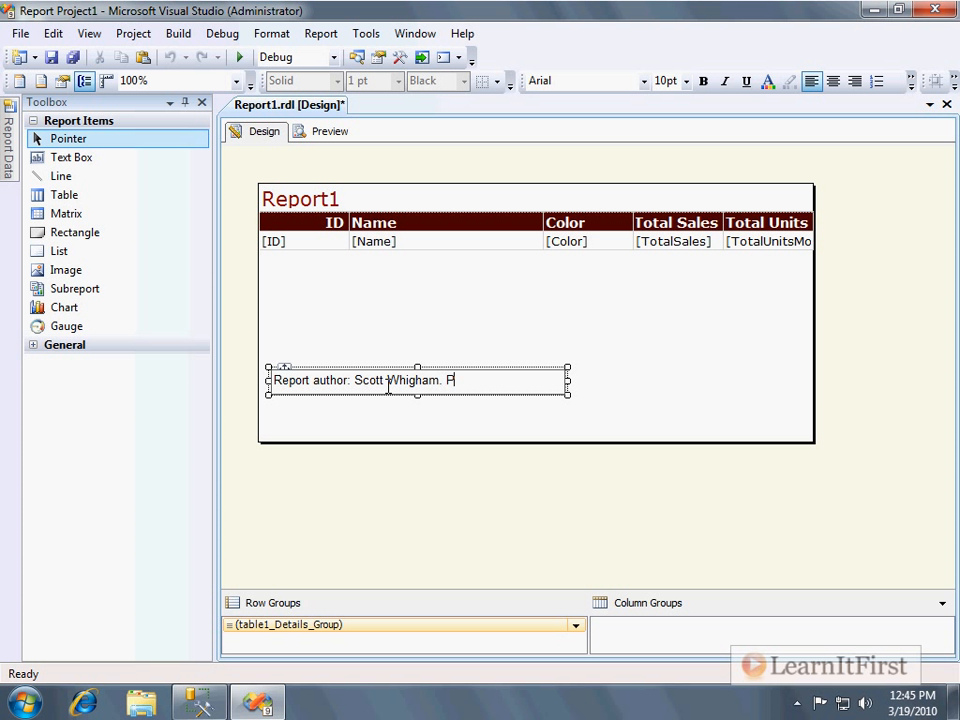
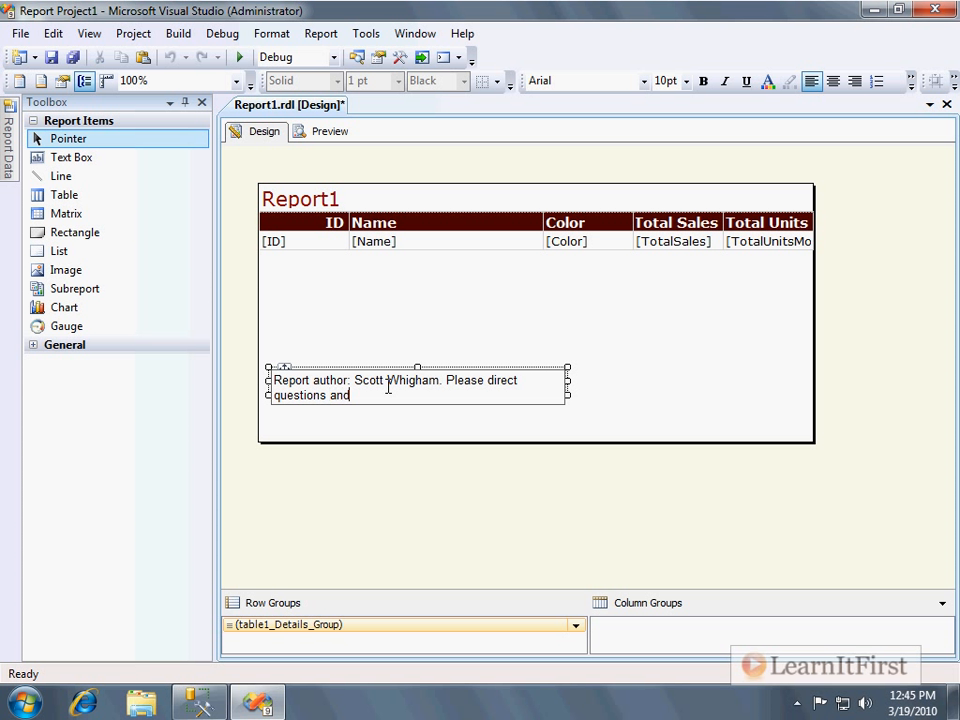
key(BackSpace)
key(BackSpace)
key(BackSpace)
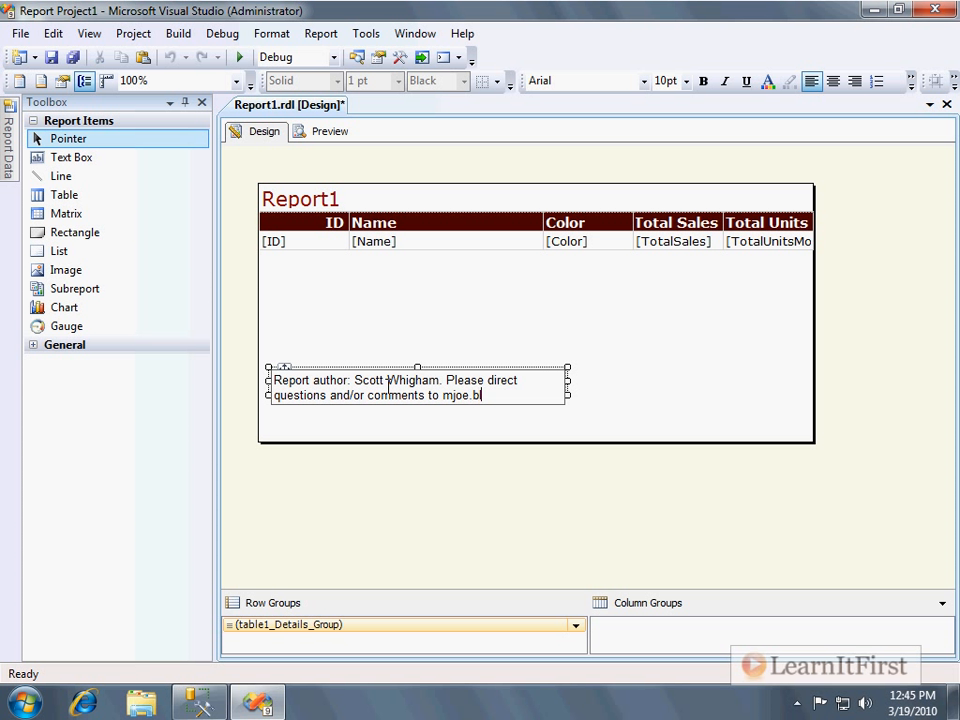
key(BackSpace)
key(BackSpace)
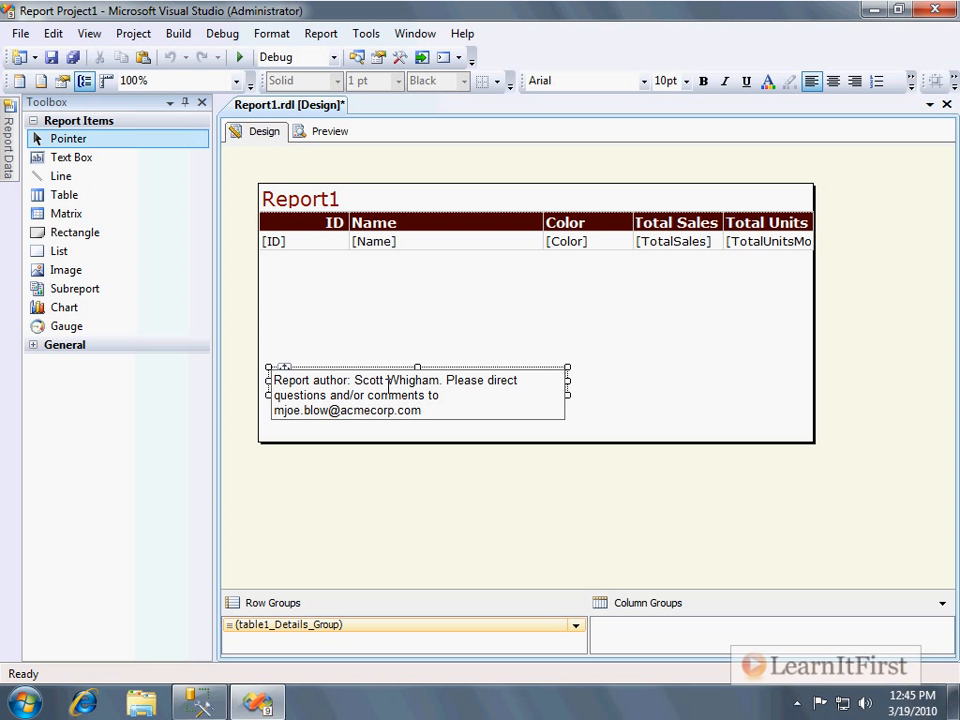
Stretch the author text box to span nearly the full report width and make it slightly taller.
click(540, 351)
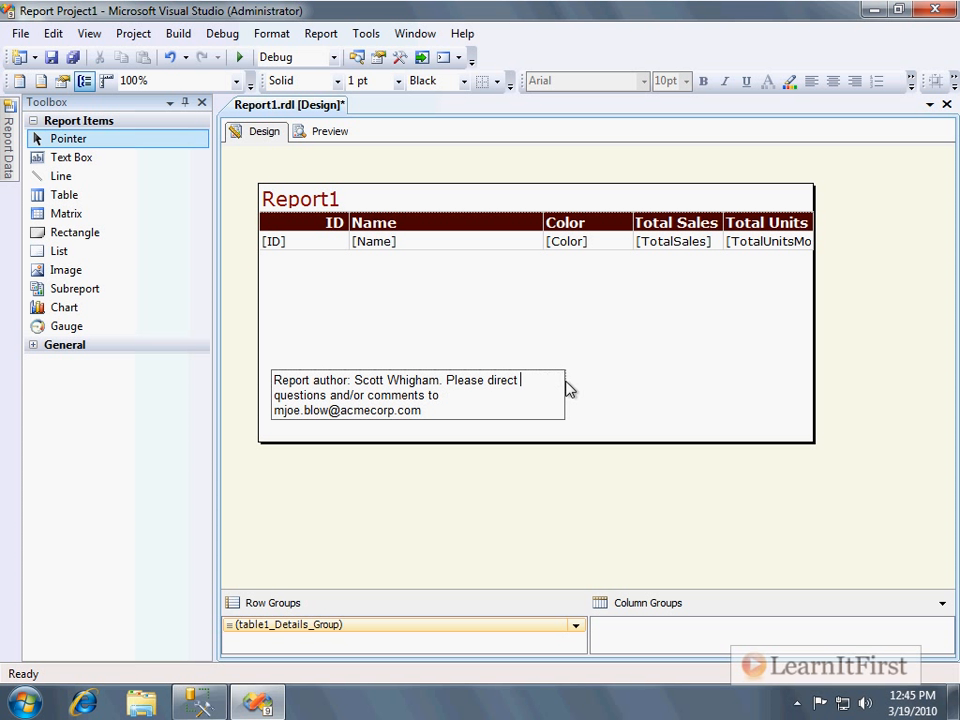
click(588, 356)
click(566, 383)
drag(567, 381, 799, 378)
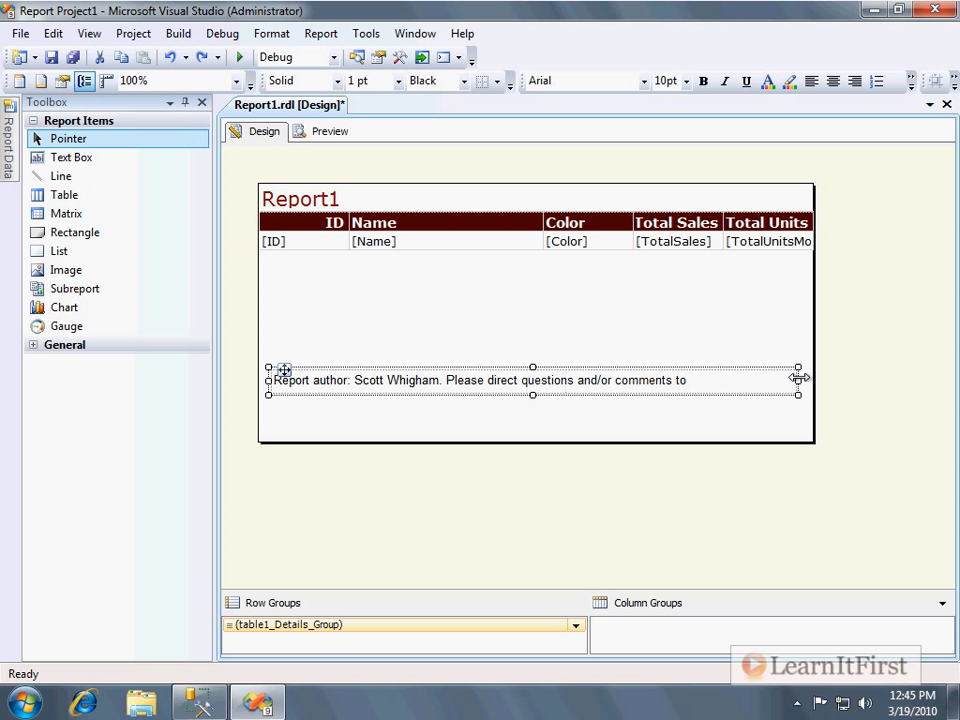
drag(534, 396, 535, 414)
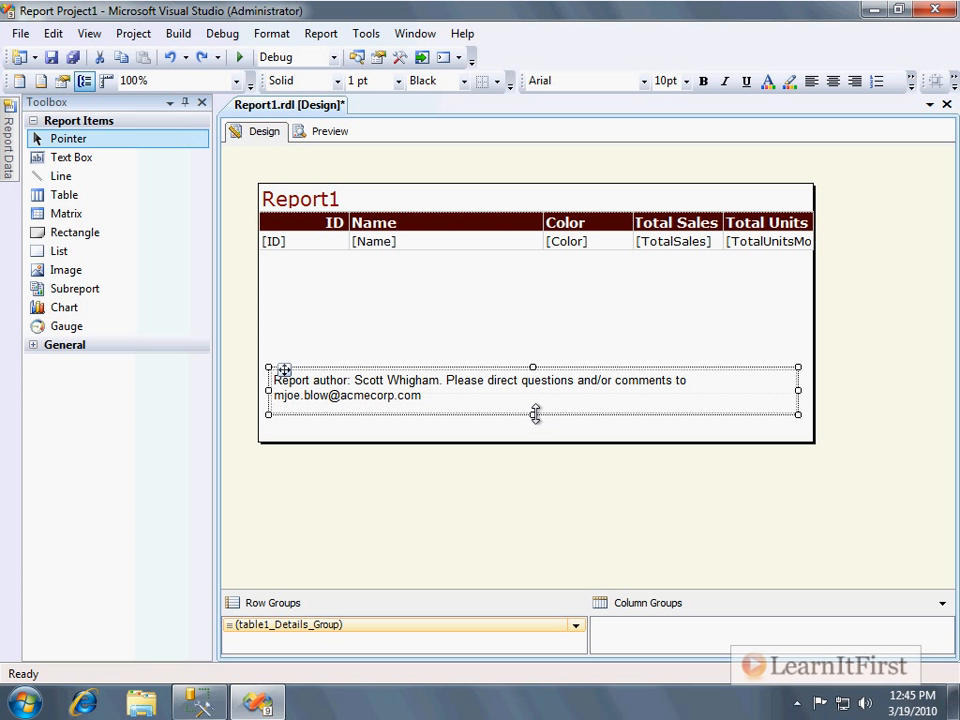
click(572, 336)
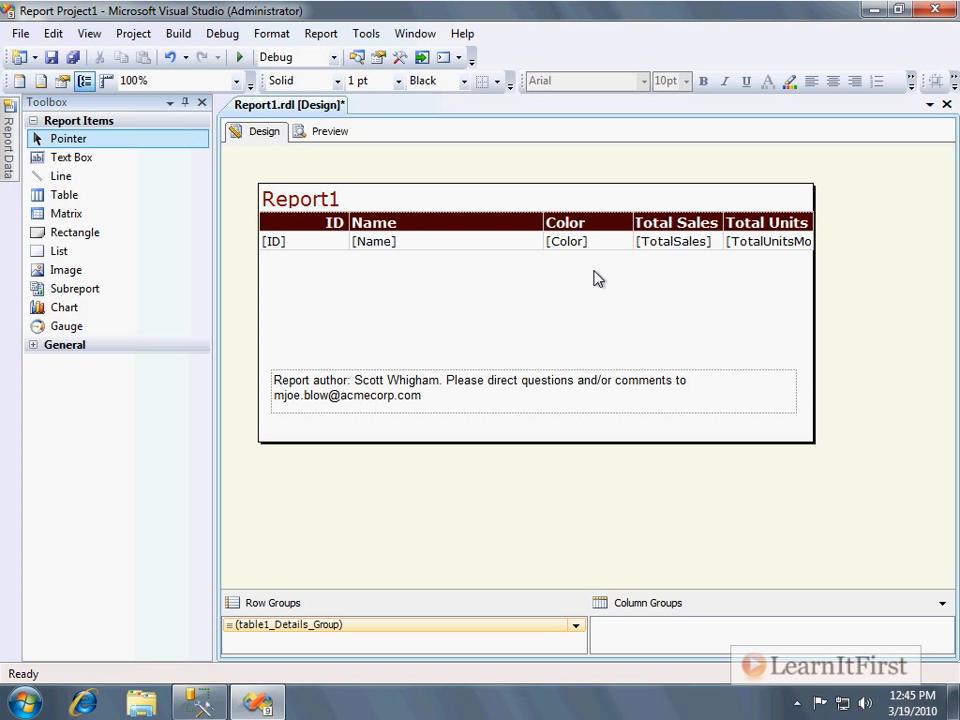
Preview the report, close the Output pane, scroll down to the author text, then return to Design view.
click(319, 134)
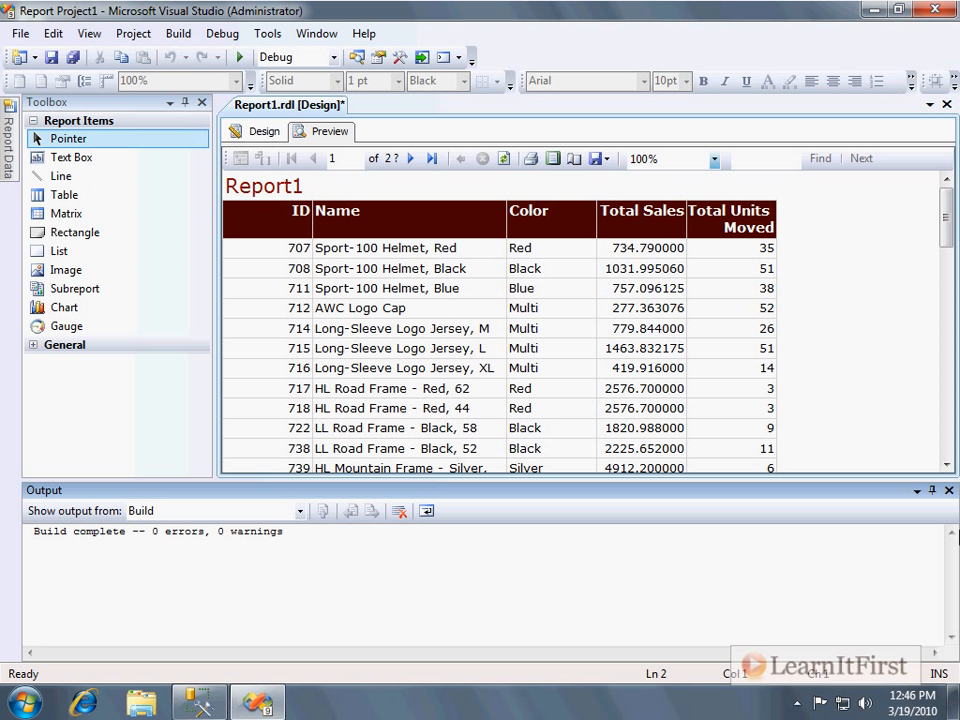
click(948, 490)
scroll(812, 335, down, 15)
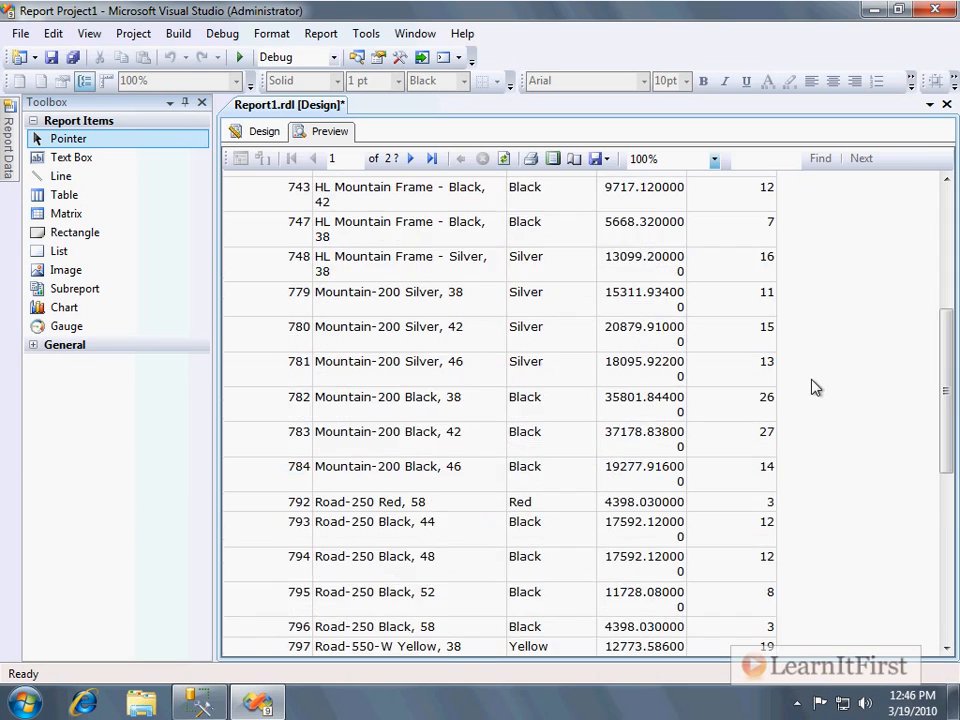
scroll(817, 407, down, 15)
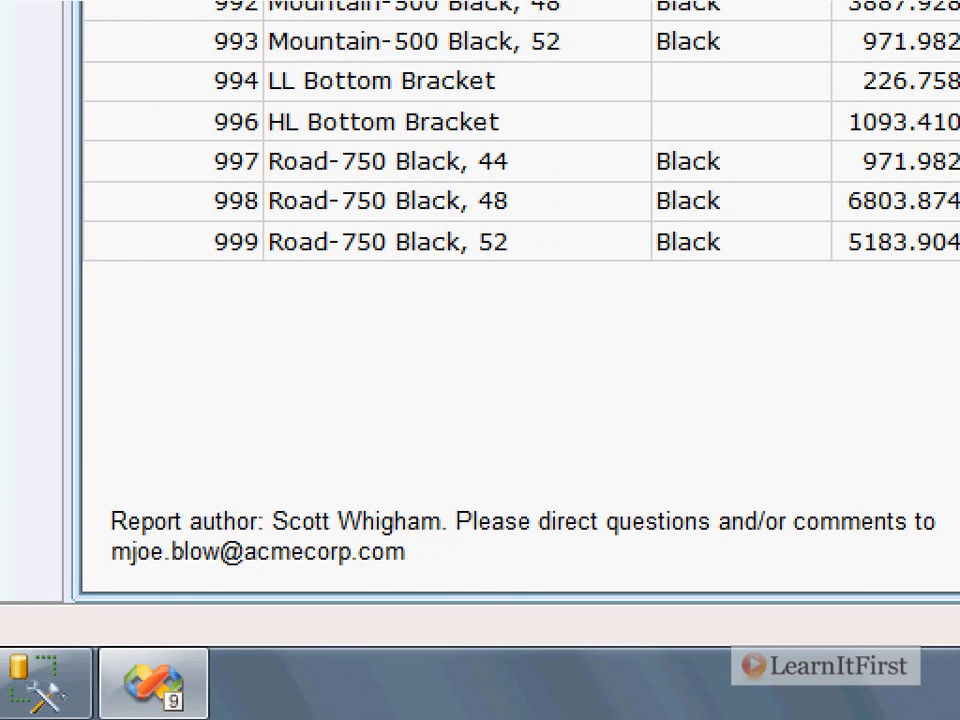
mouse_move(87, 463)
mouse_down()
mouse_move(461, 606)
mouse_move(545, 609)
mouse_up()
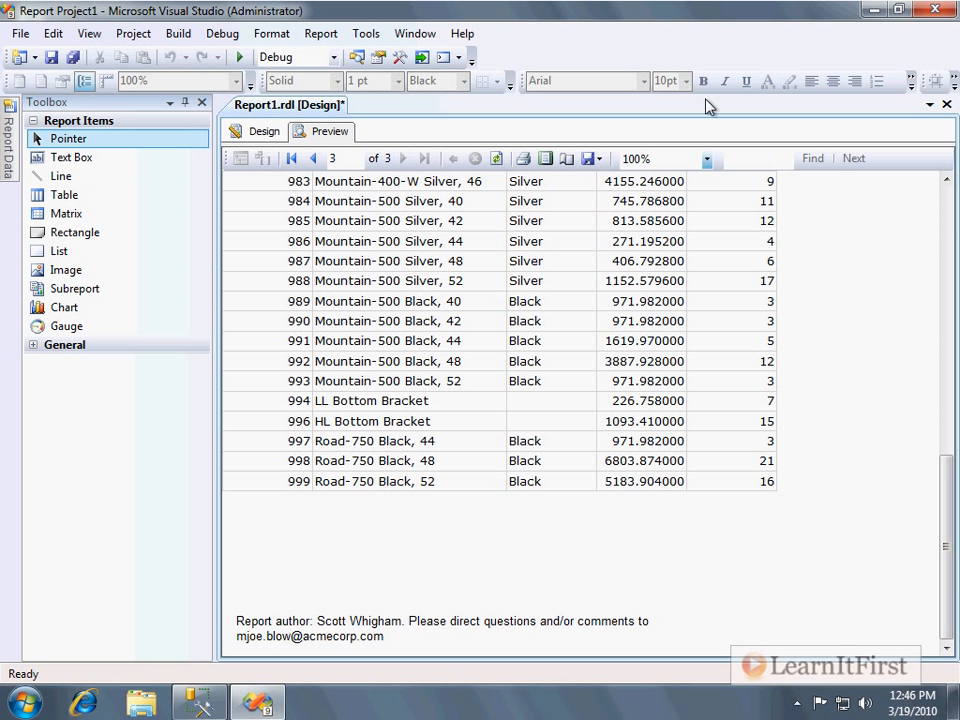
click(268, 132)
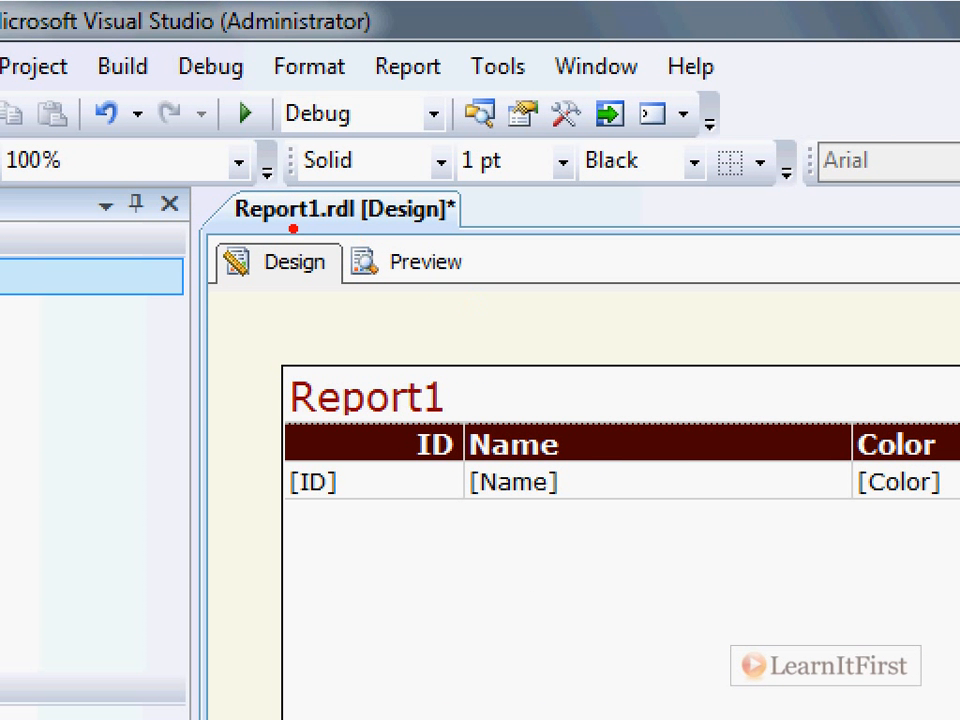
Save the report.
drag(260, 231, 343, 225)
mouse_move(469, 229)
mouse_down()
mouse_move(478, 262)
mouse_move(474, 383)
mouse_up()
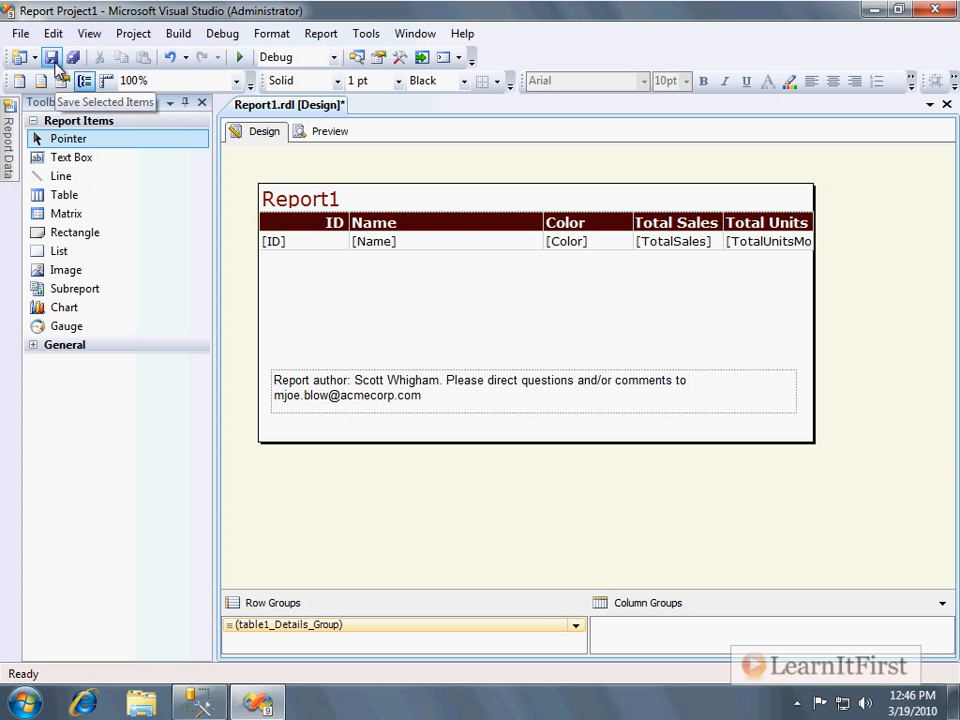
click(51, 57)
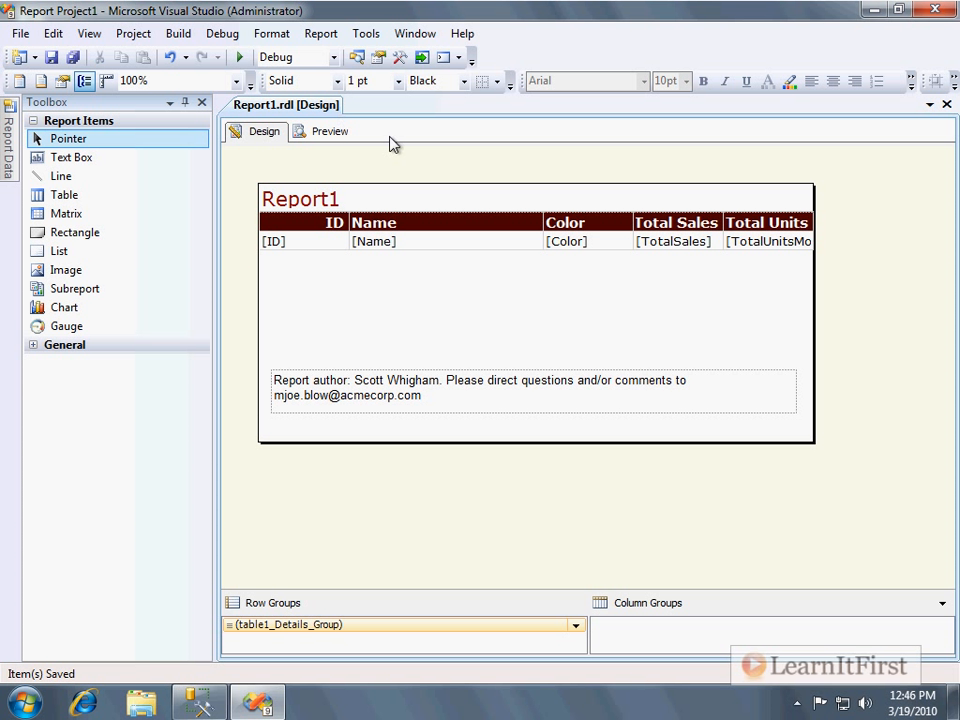
Draw a horizontal line across the report between the table and the author text box.
click(62, 181)
mouse_move(269, 320)
mouse_down()
mouse_move(396, 336)
mouse_move(714, 336)
mouse_move(800, 322)
mouse_move(686, 332)
mouse_move(793, 322)
mouse_up()
click(694, 270)
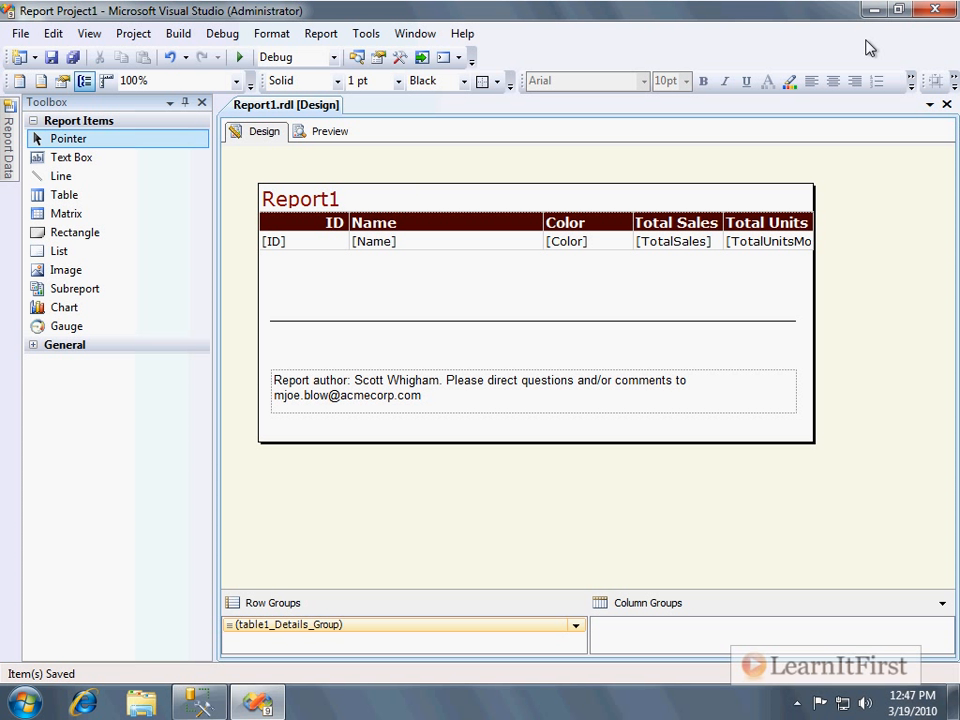
Open Report1.rdl's XML code and rename the ID field's Name attribute to "My Product ID", then save.
click(90, 34)
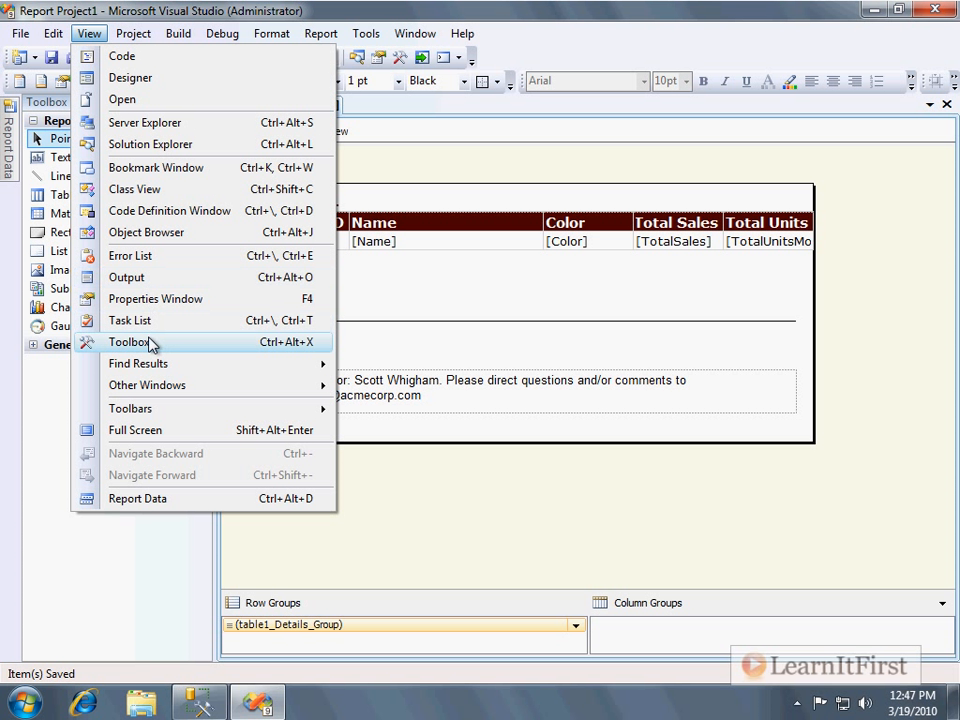
click(148, 150)
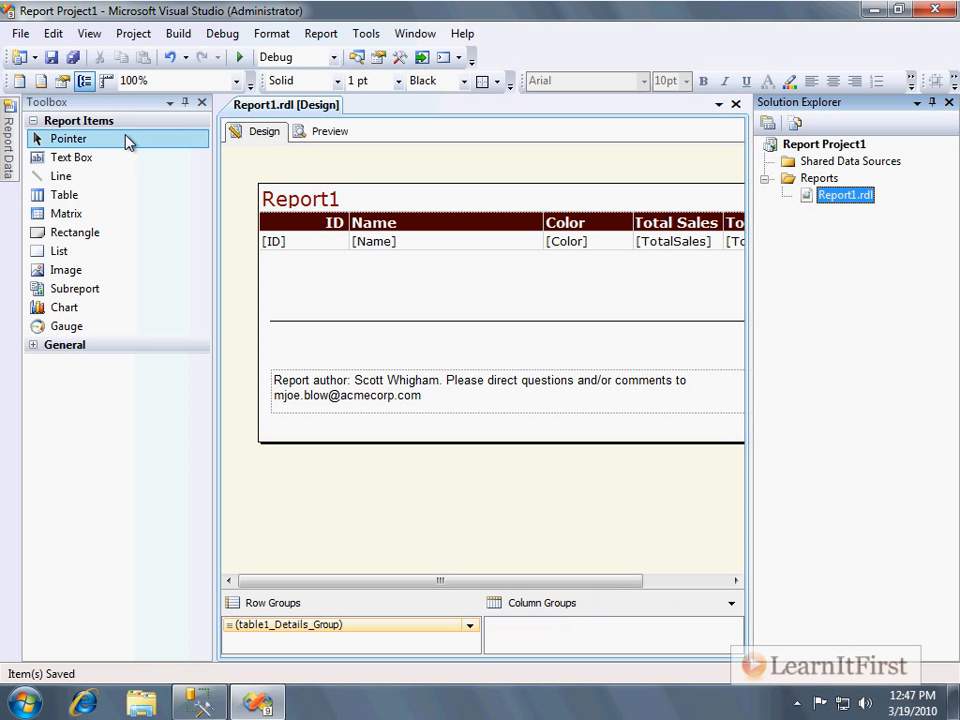
right_click(848, 196)
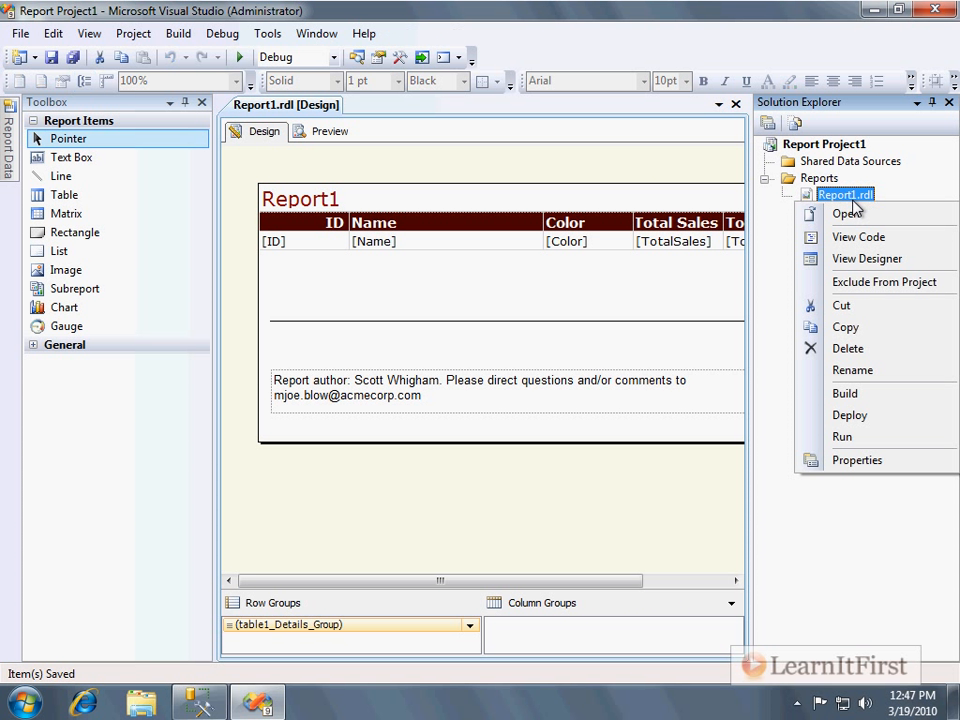
click(944, 244)
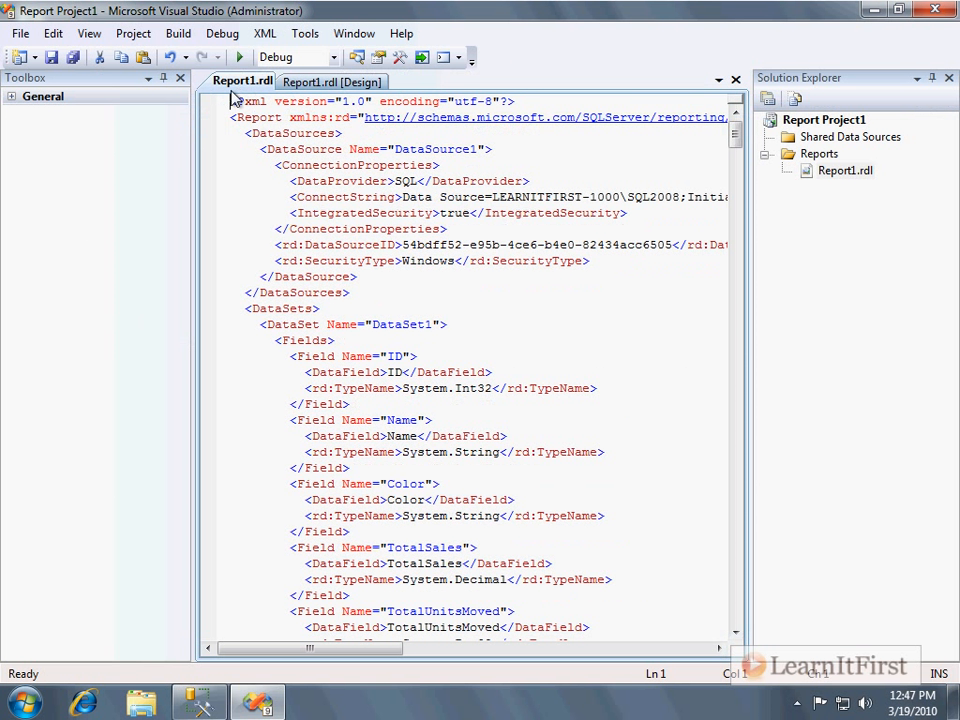
click(181, 78)
click(947, 77)
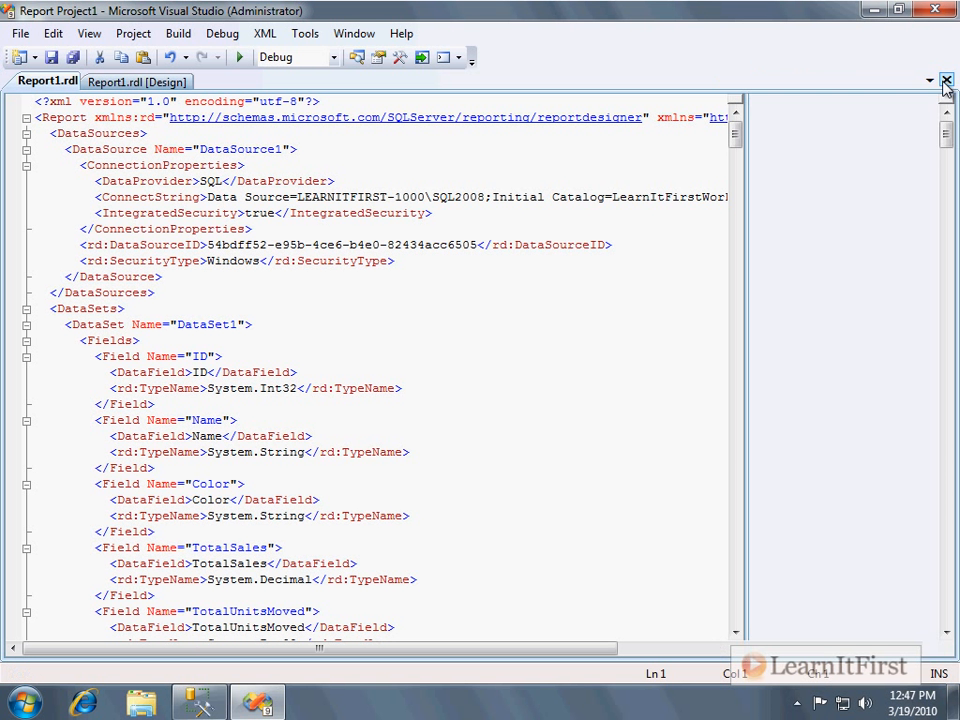
click(613, 225)
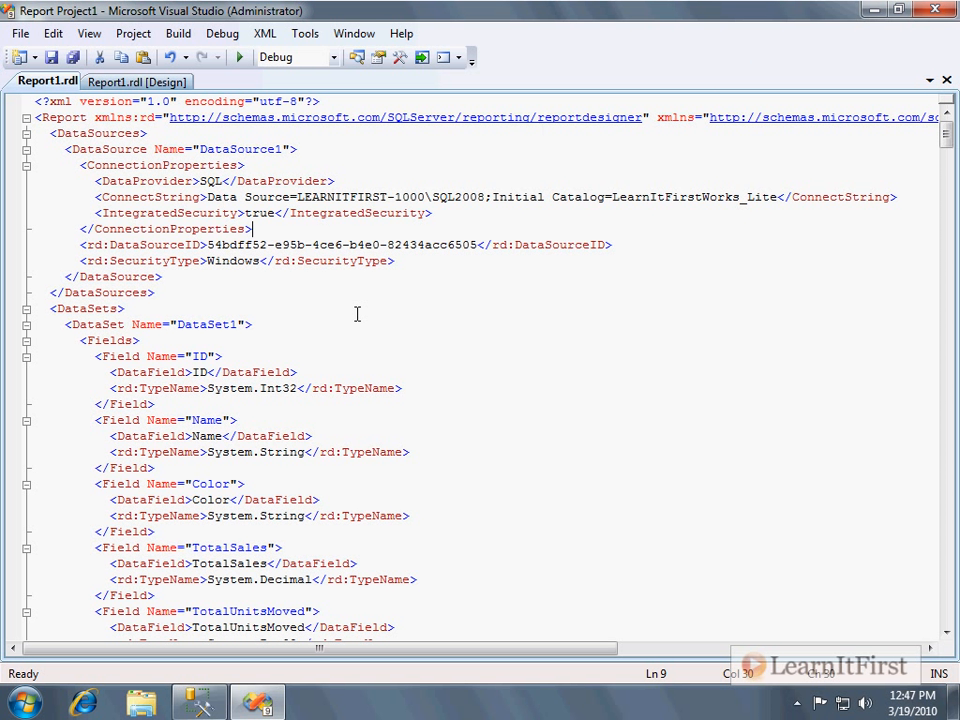
click(238, 361)
drag(180, 404, 190, 349)
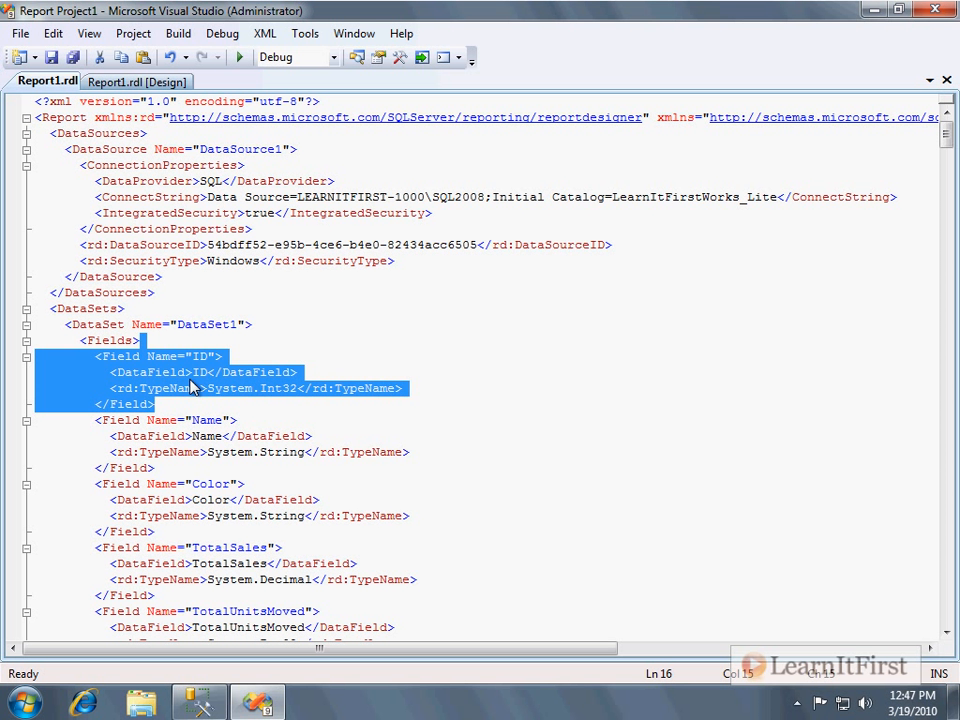
click(375, 193)
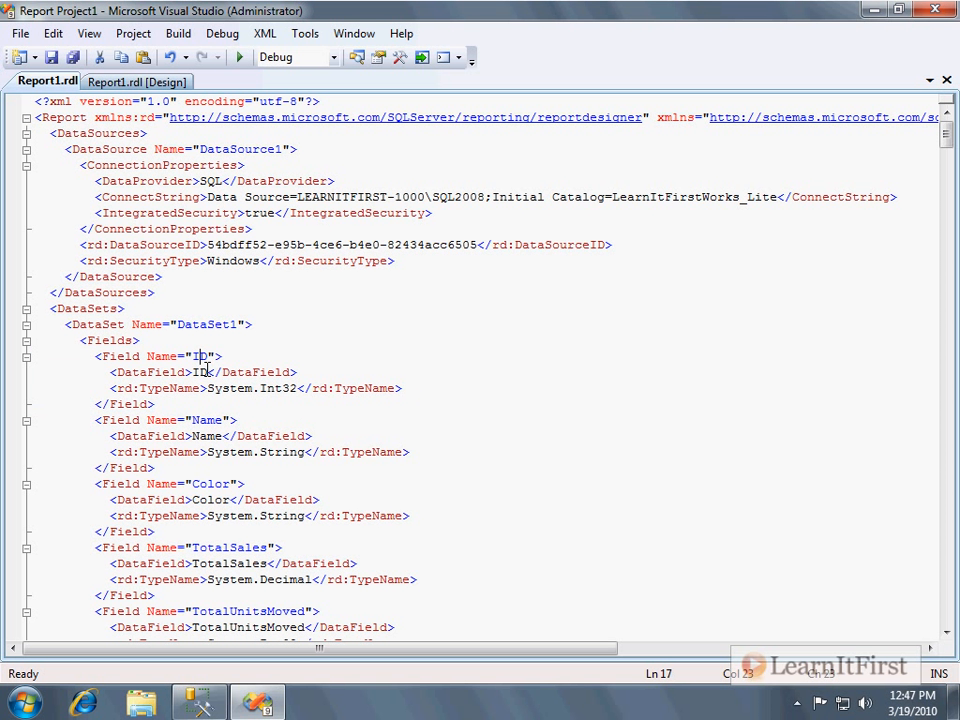
text(My Product)
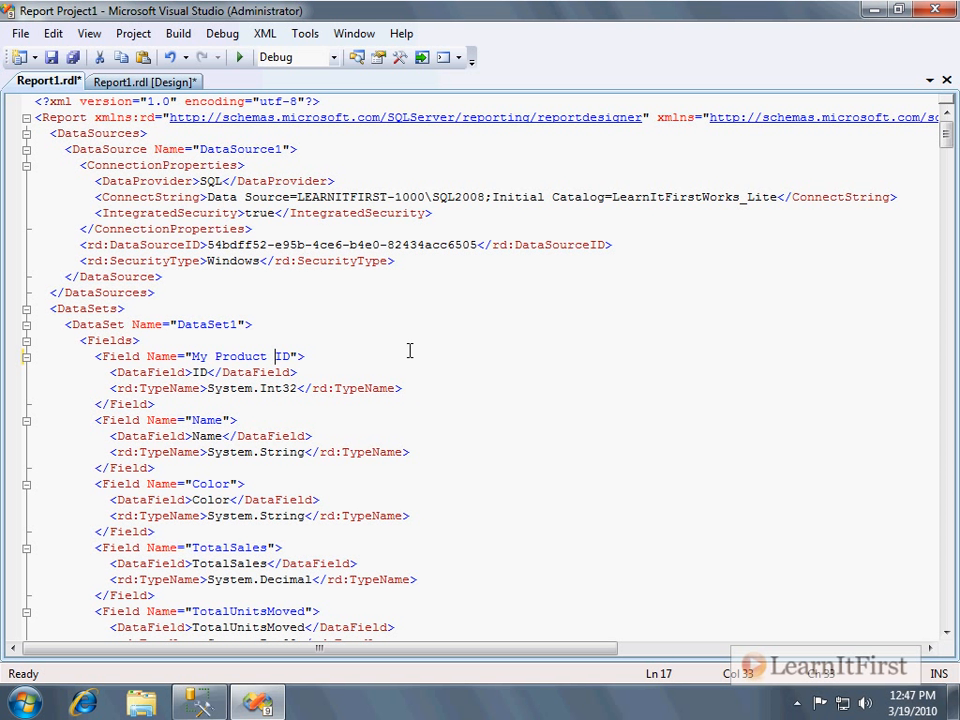
key(ctrl+s)
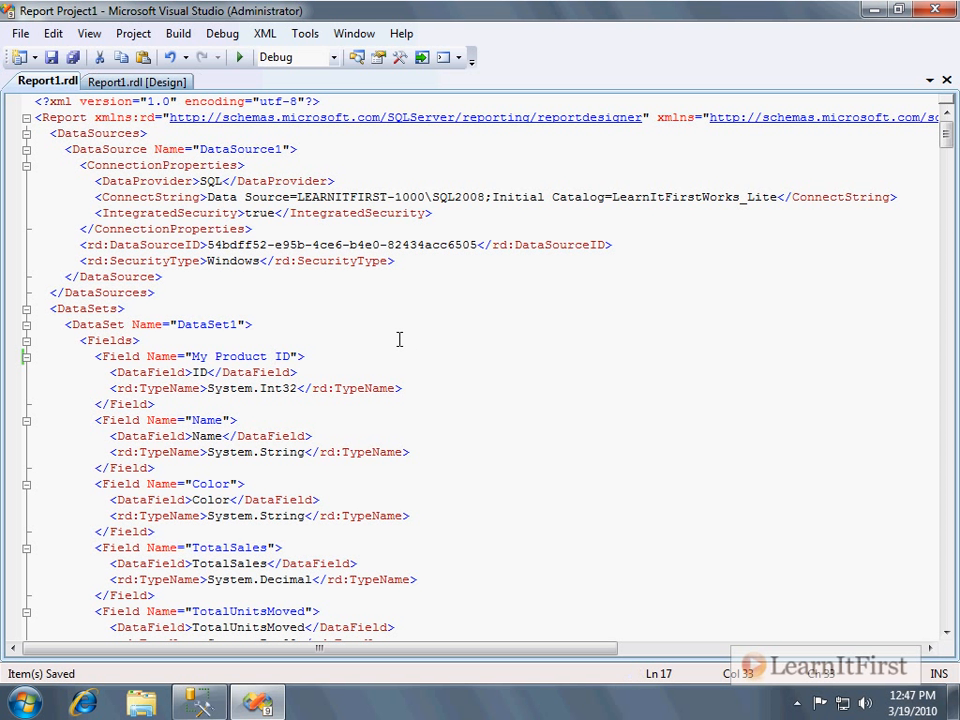
Close the open tabs, reopen Report1 in the designer and preview it before returning to Design view.
click(946, 82)
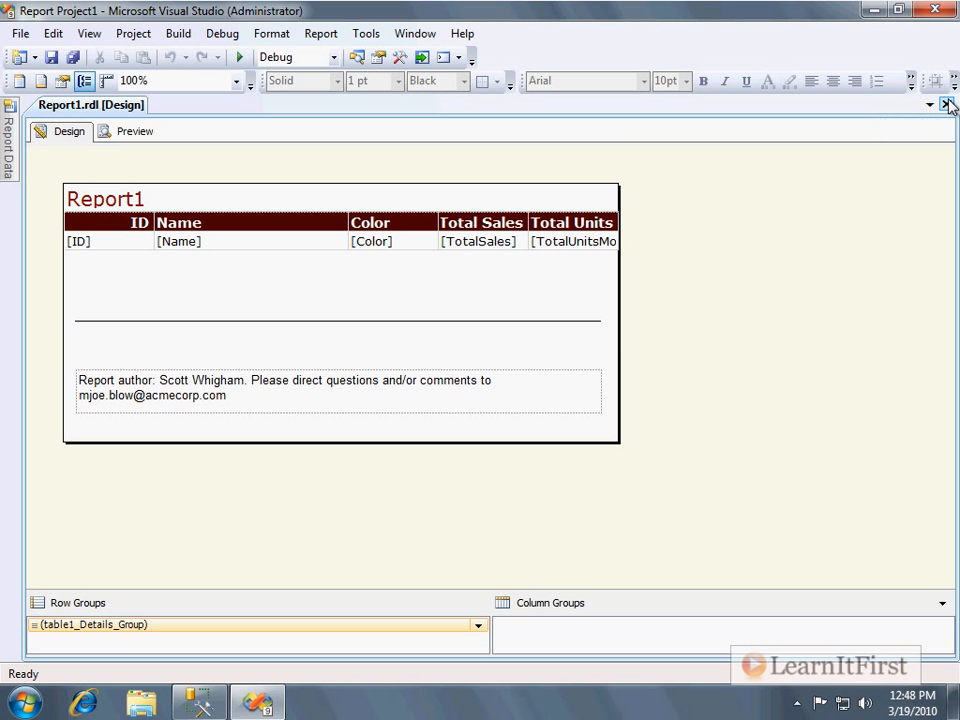
click(944, 103)
click(89, 36)
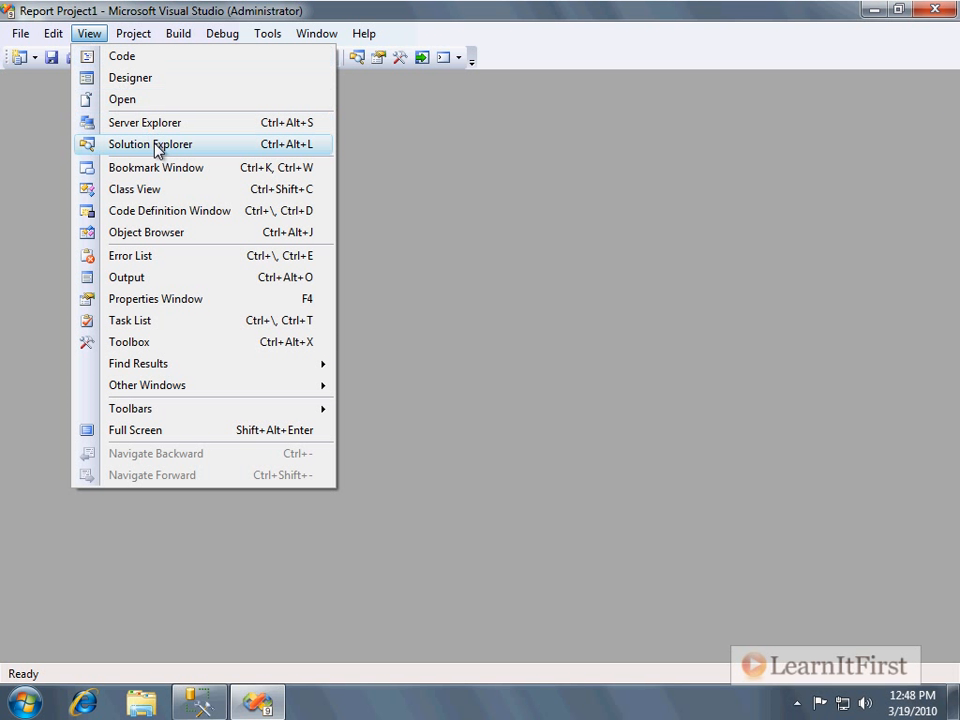
click(152, 146)
double_click(858, 177)
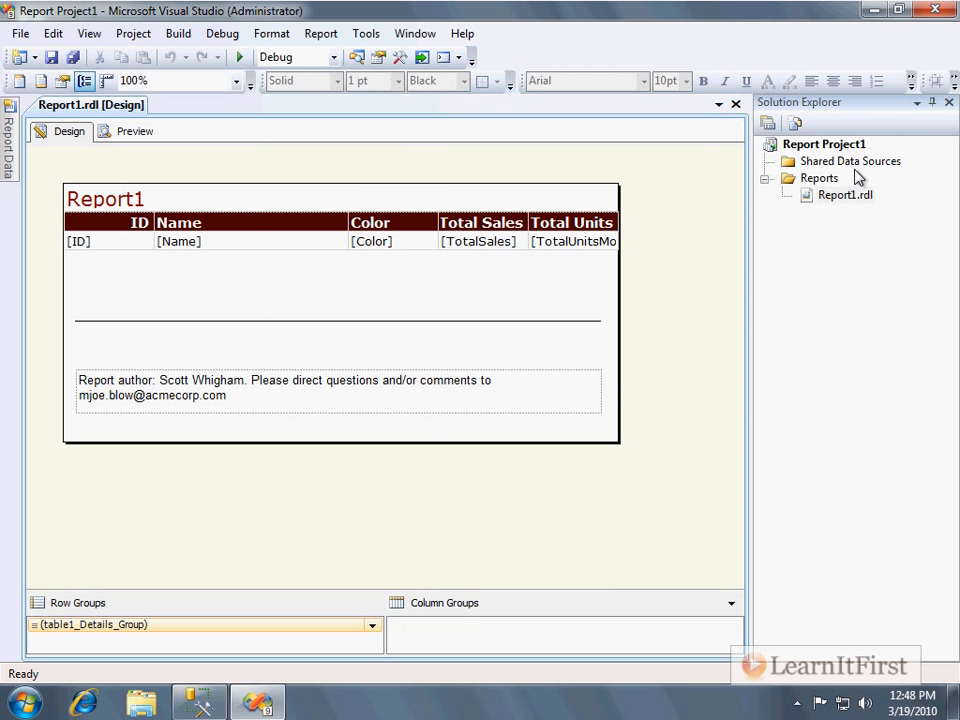
click(948, 78)
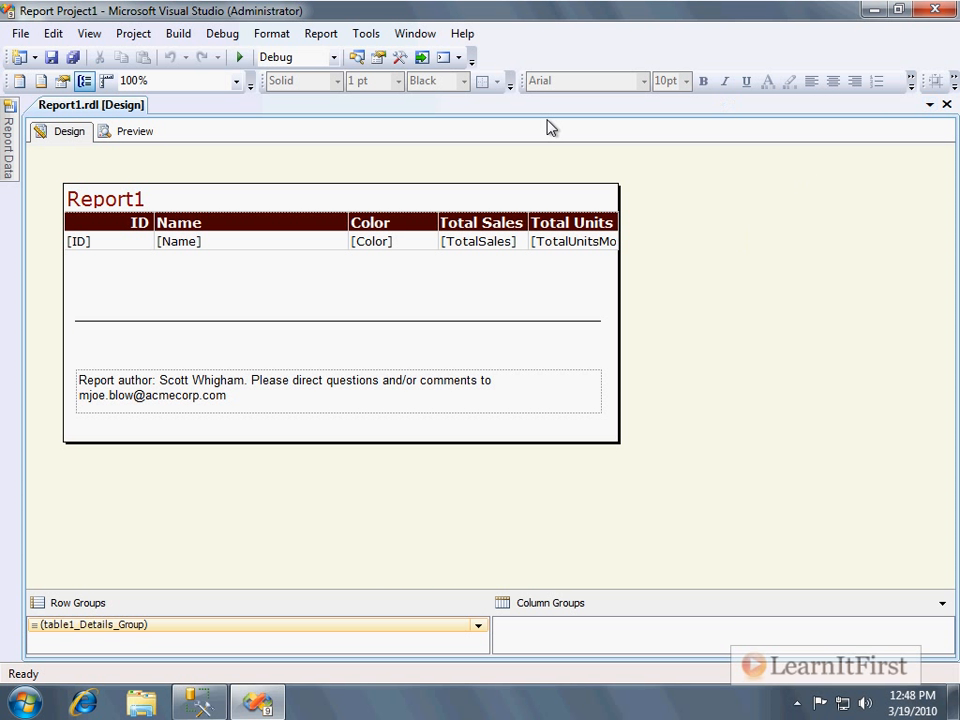
click(129, 132)
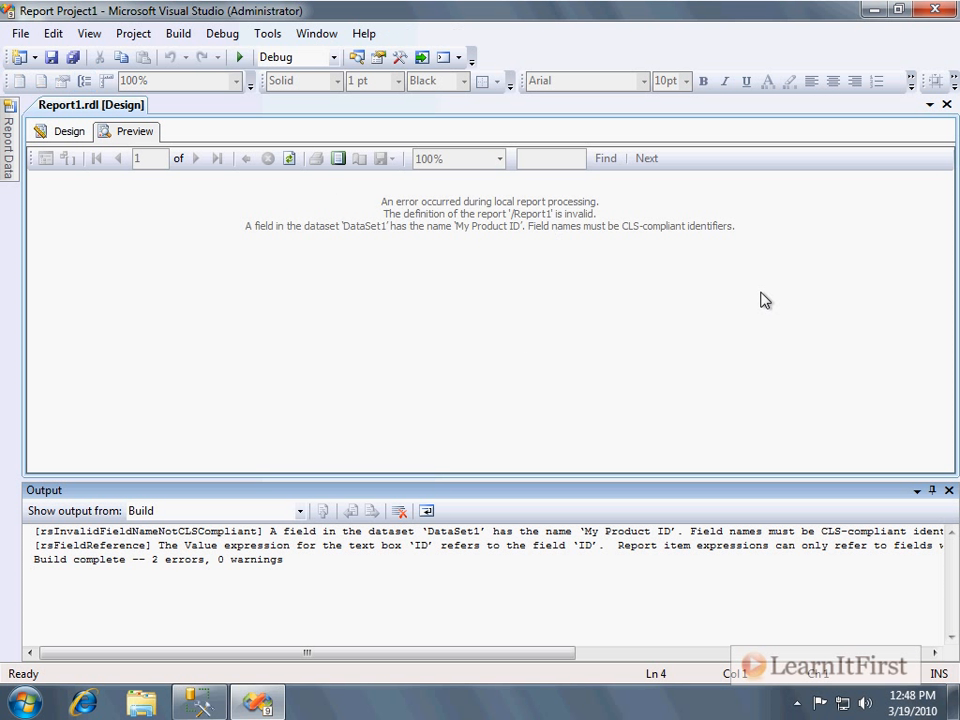
click(64, 131)
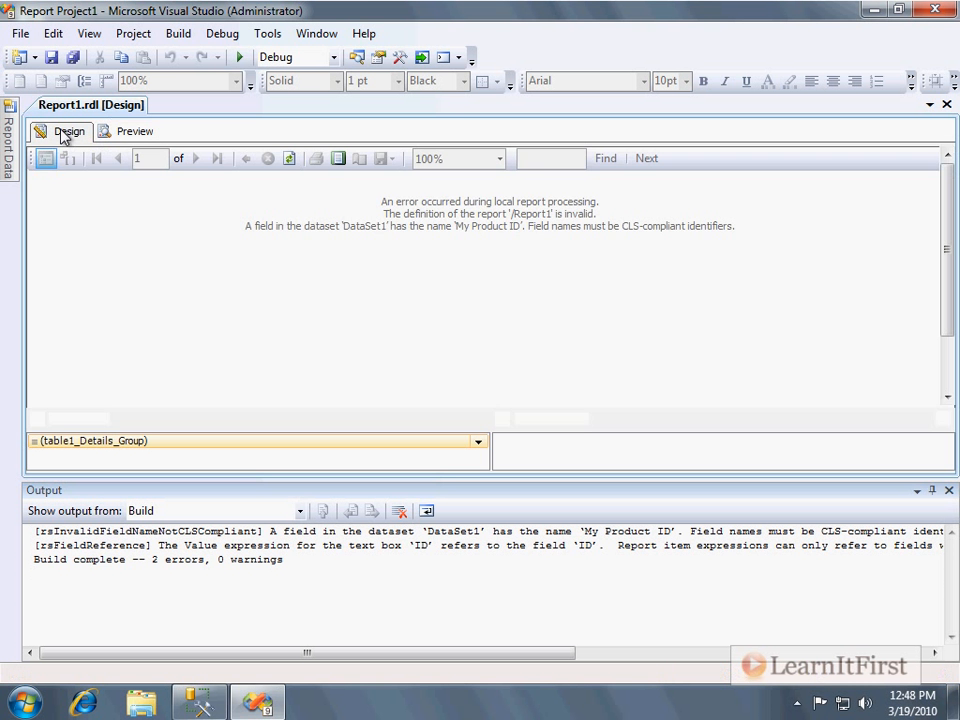
Reopen Report1.rdl's code and move "My Product ID" from the field's Name attribute into its DataField element.
click(90, 33)
click(141, 144)
click(846, 206)
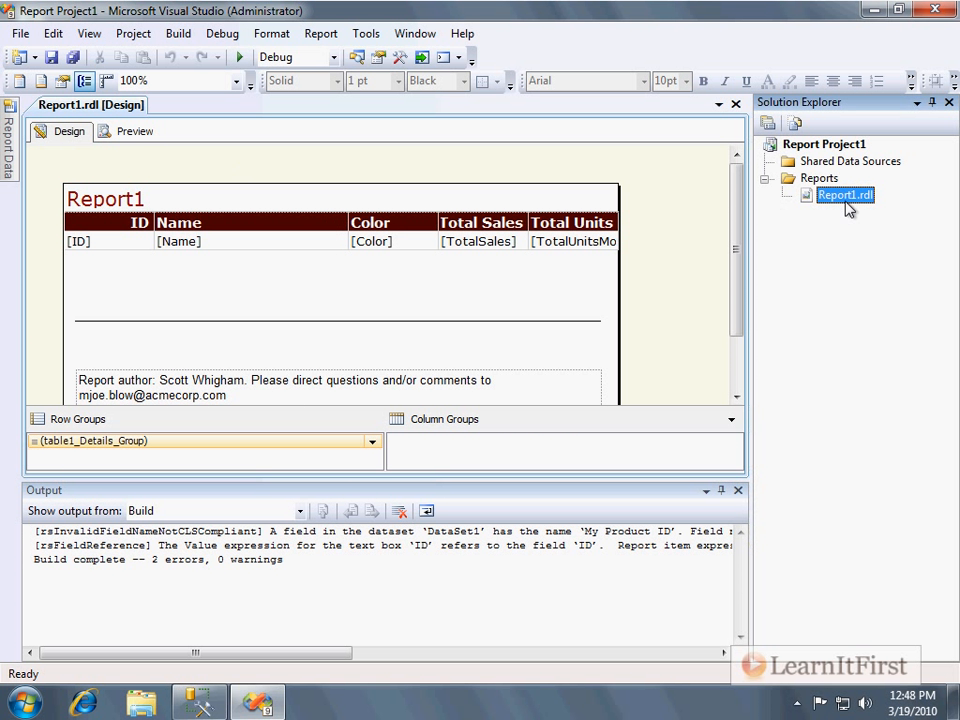
right_click(846, 206)
click(899, 240)
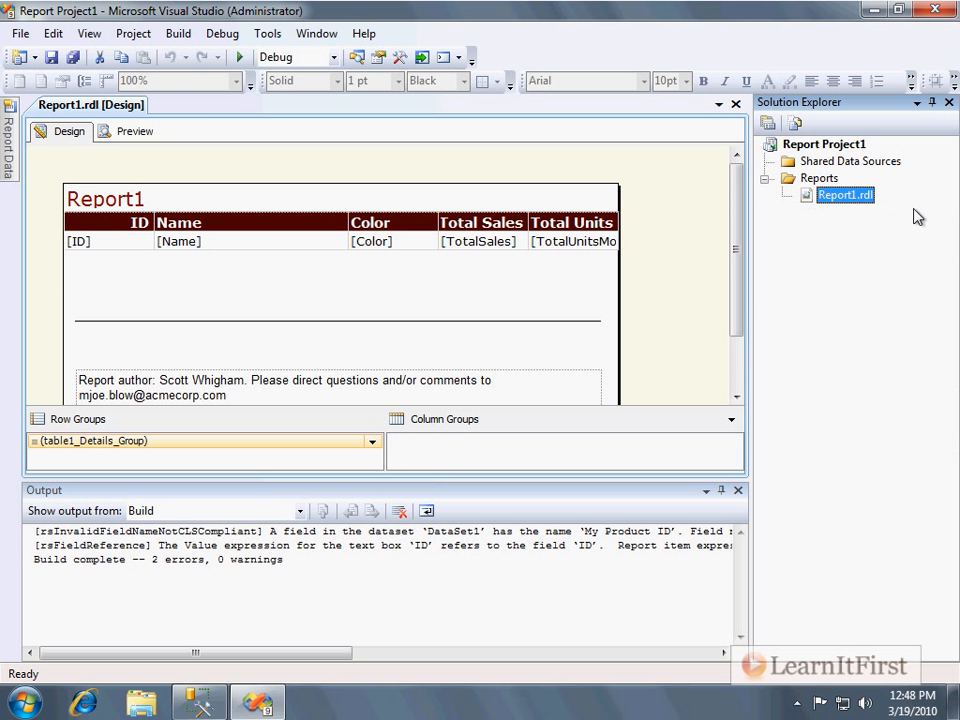
scroll(207, 345, down, 1)
drag(192, 308, 296, 308)
key(ctrl+c)
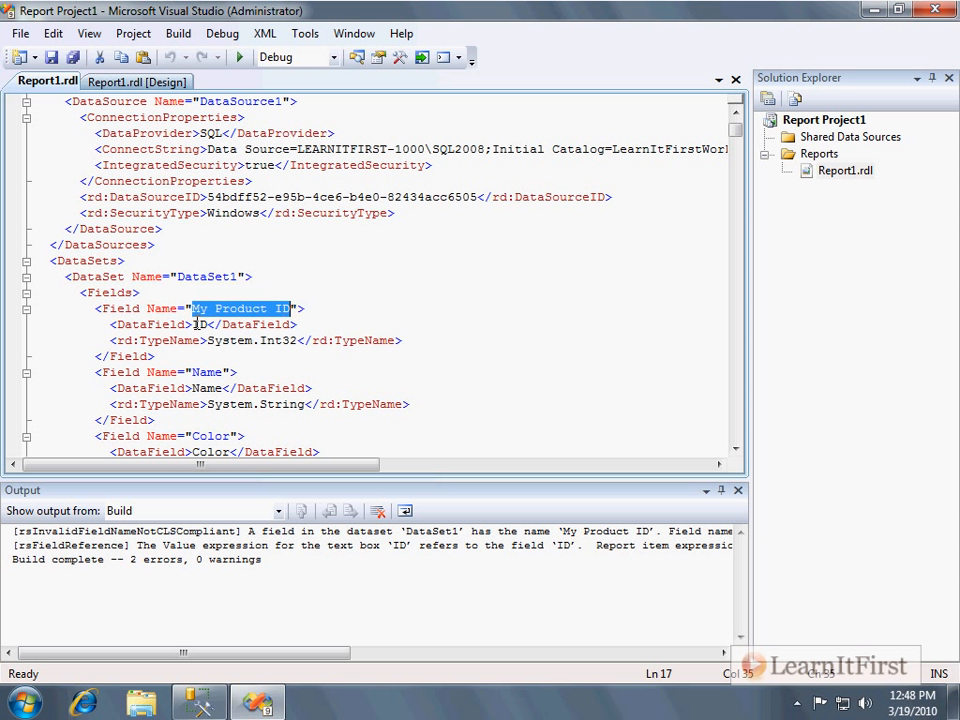
key(Delete)
click(196, 324)
double_click(199, 324)
key(ctrl+v)
Set the field's Name attribute back to ID and save the file.
click(191, 308)
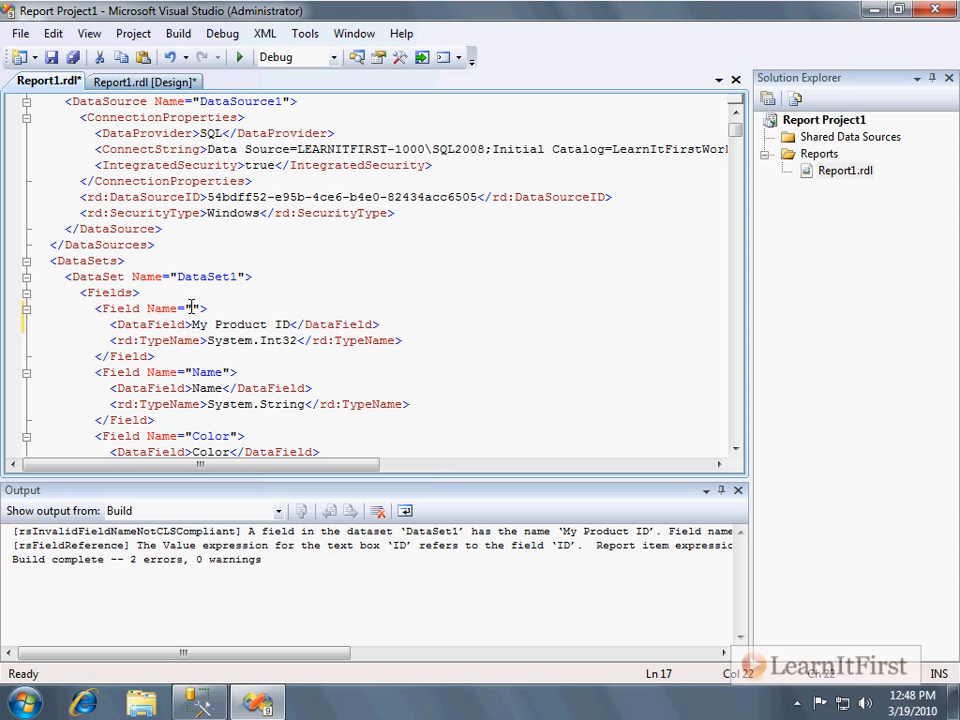
text(ID)
key(ctrl+s)
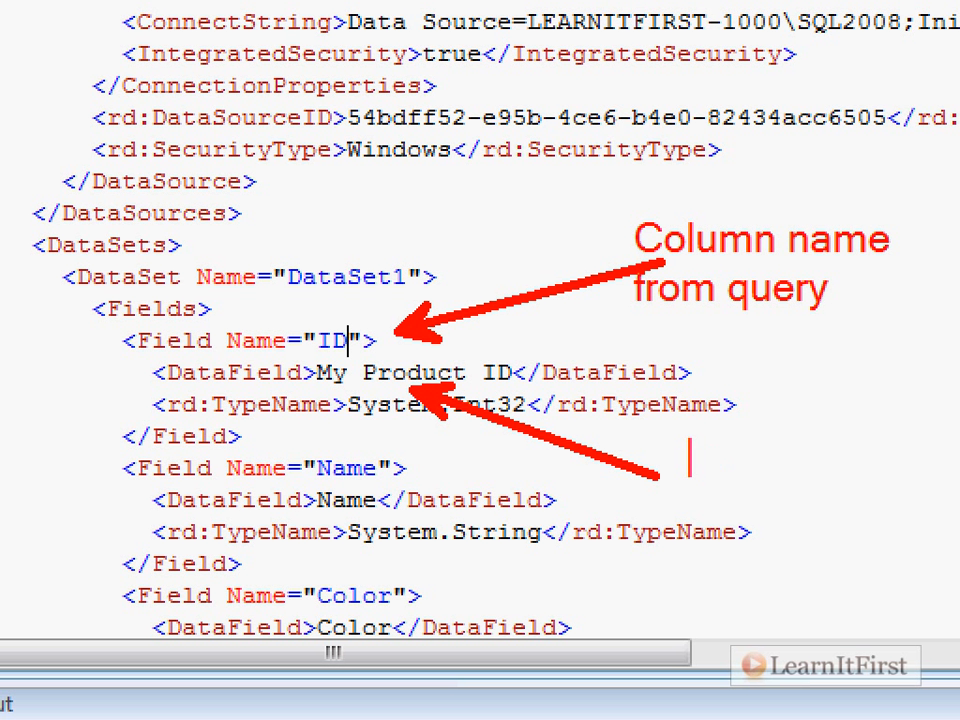
text(Report)
key(Return)
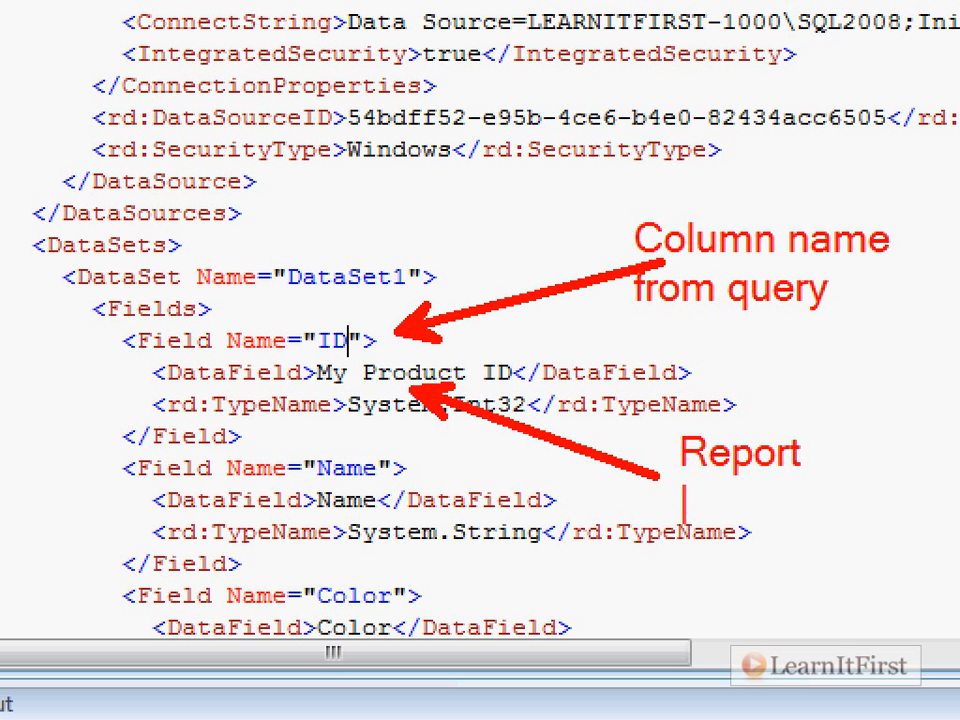
text(header)
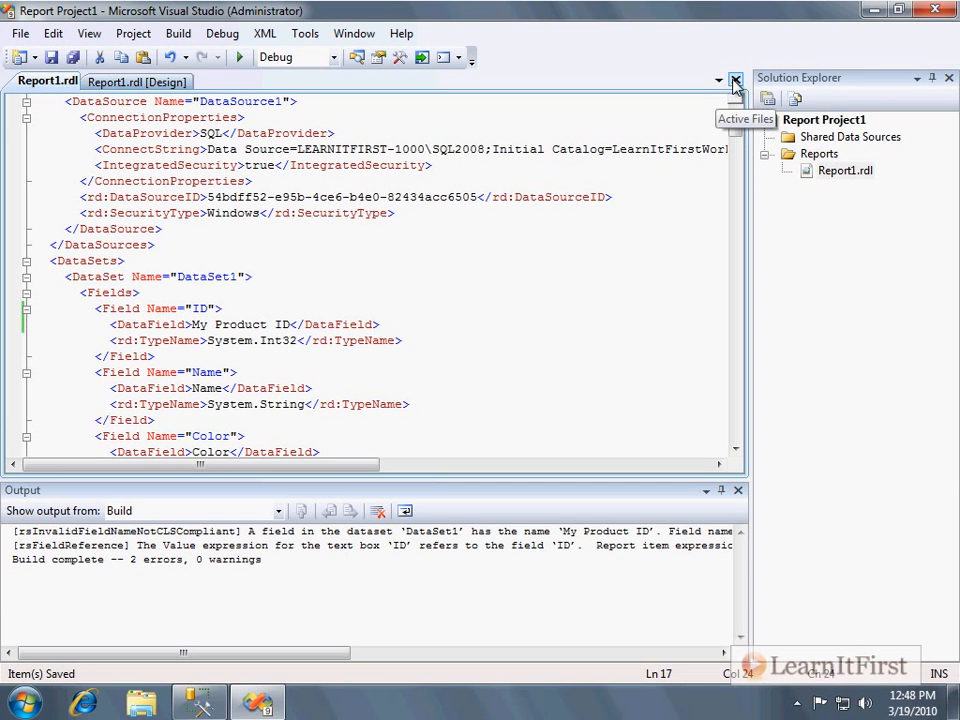
Close the open tabs, reopen Report1 in the designer, and preview the report, scrolling through its pages.
click(736, 79)
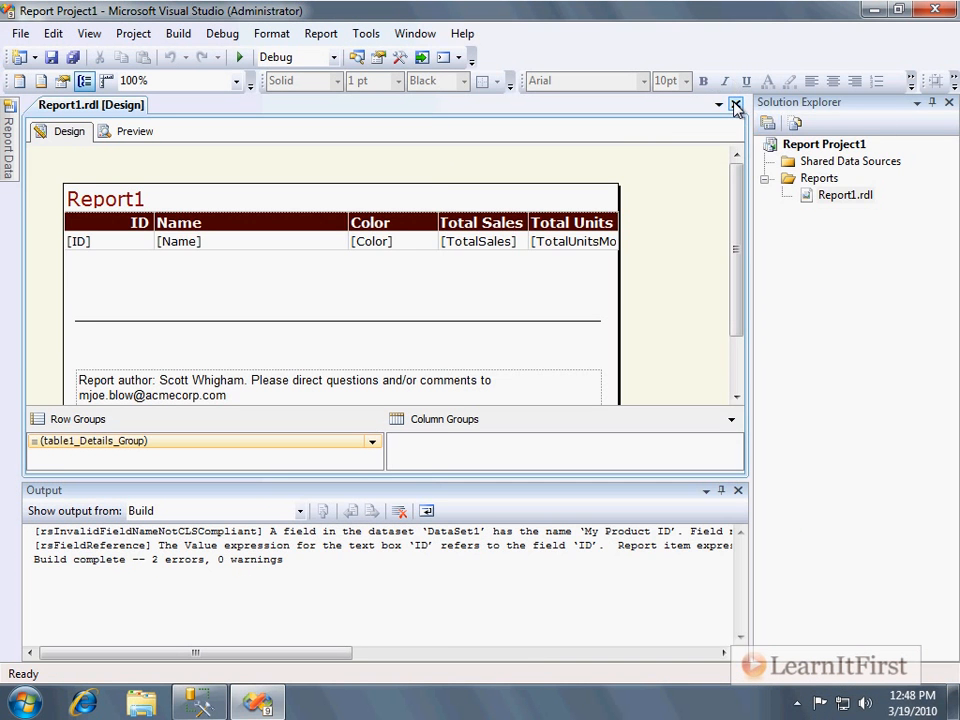
click(736, 104)
double_click(847, 170)
click(139, 132)
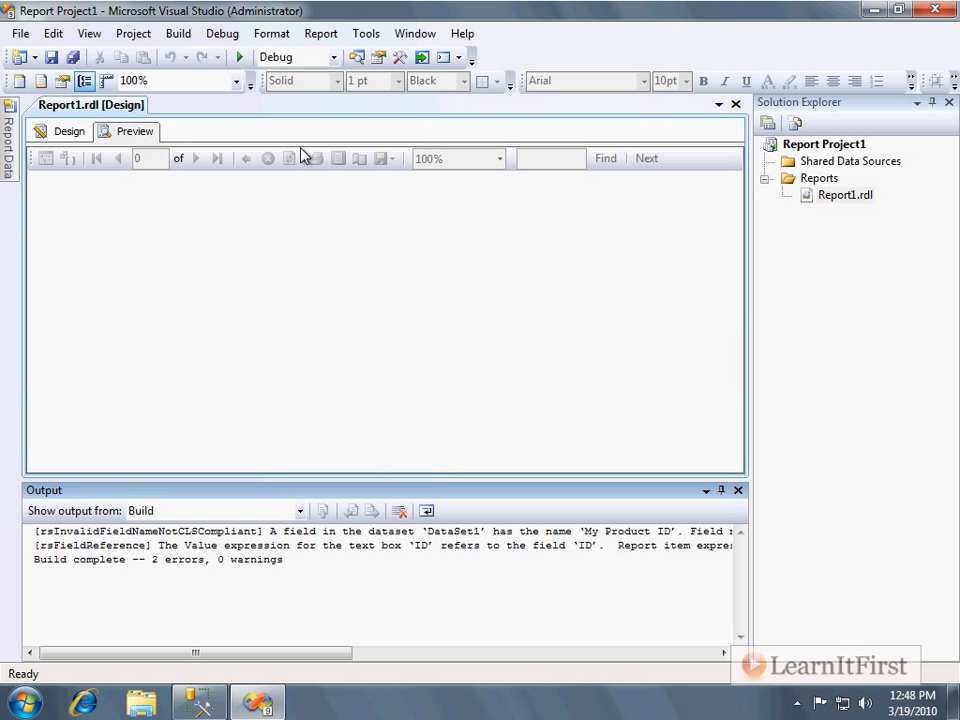
scroll(624, 396, down, 15)
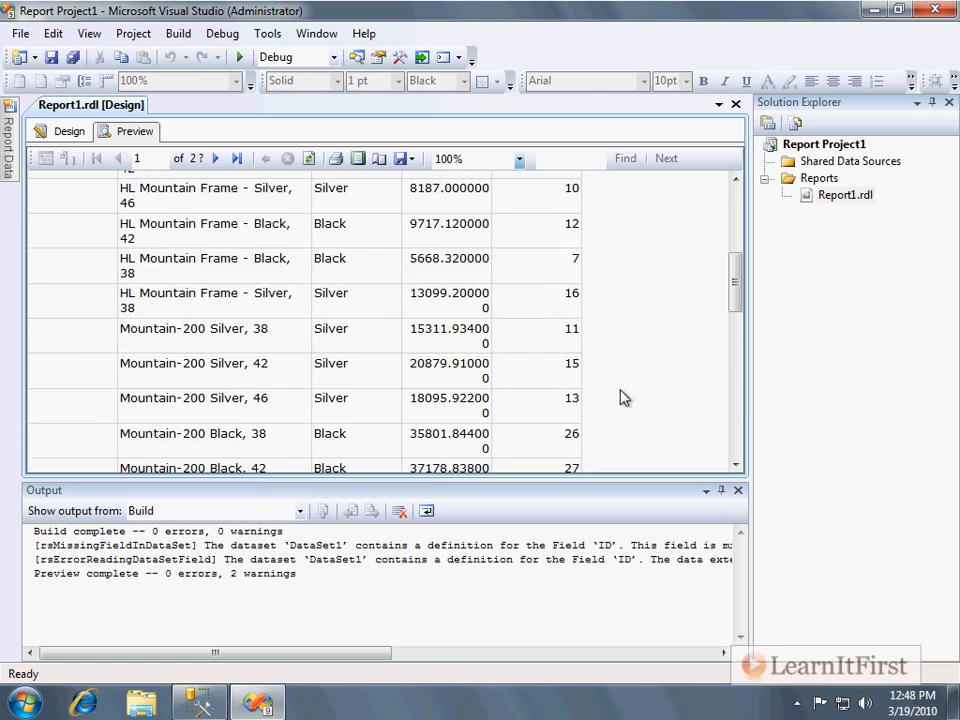
scroll(610, 393, down, 15)
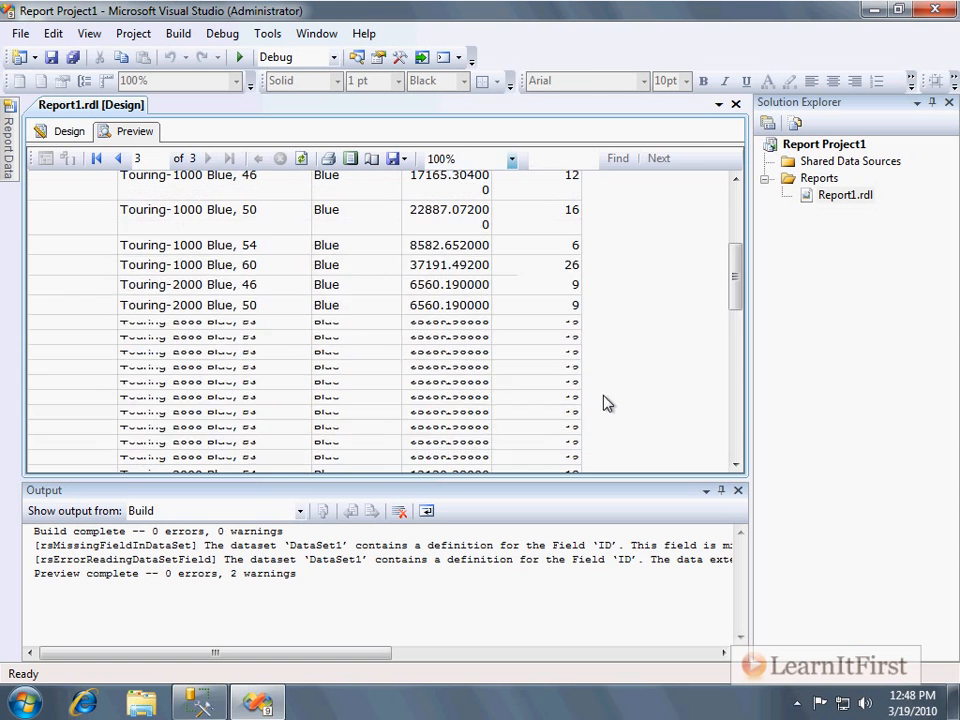
Return to Design view, open Report1.rdl's code, and read the preview warnings in the output window.
click(66, 136)
right_click(846, 195)
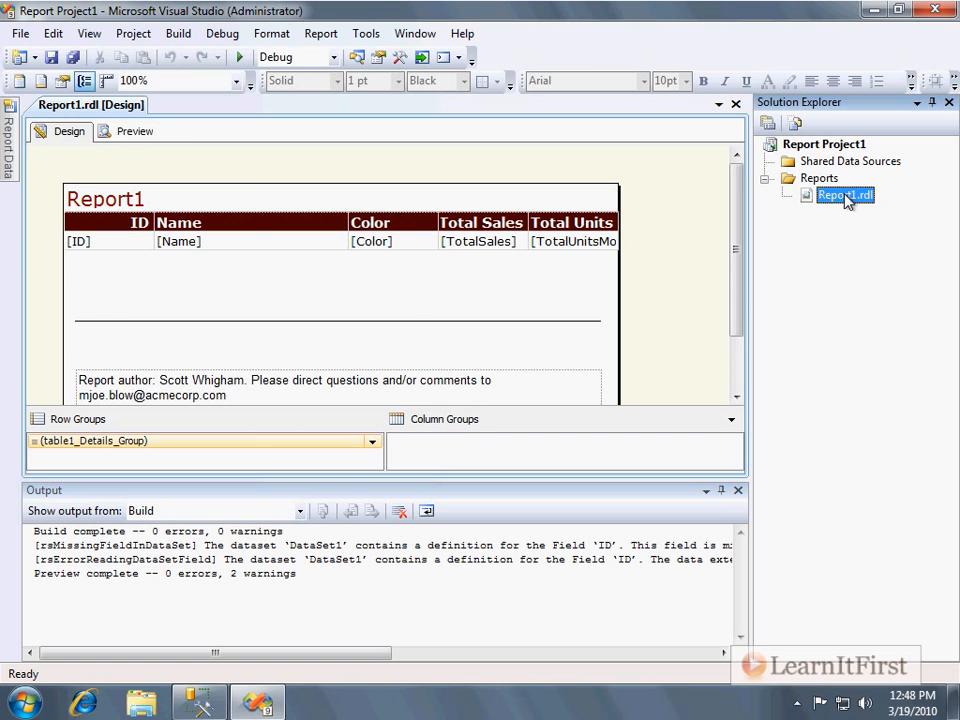
click(890, 246)
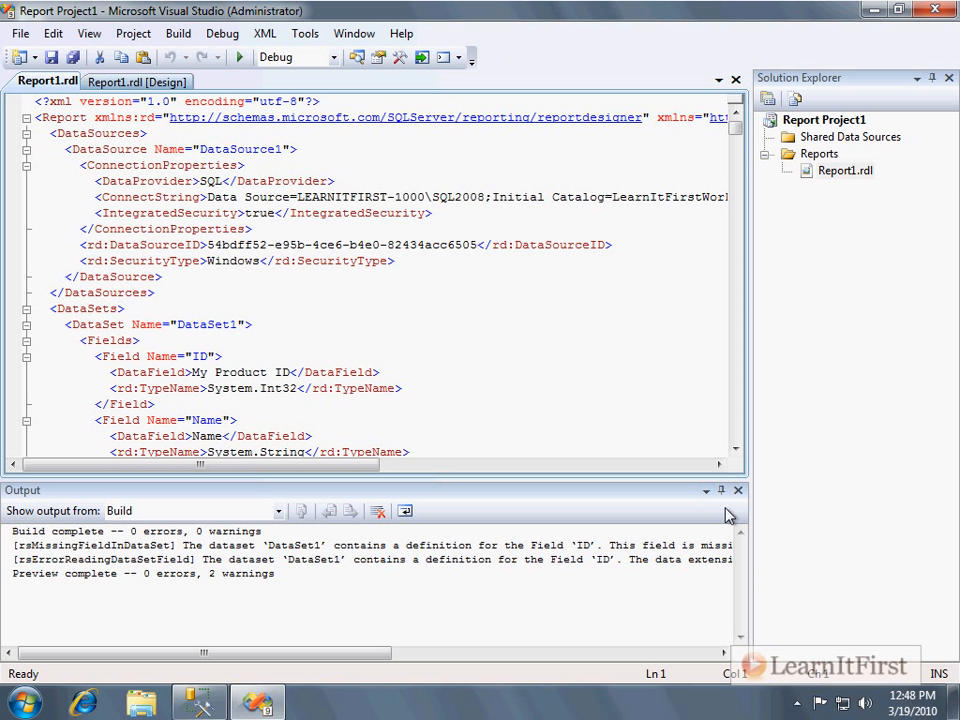
drag(325, 651, 656, 675)
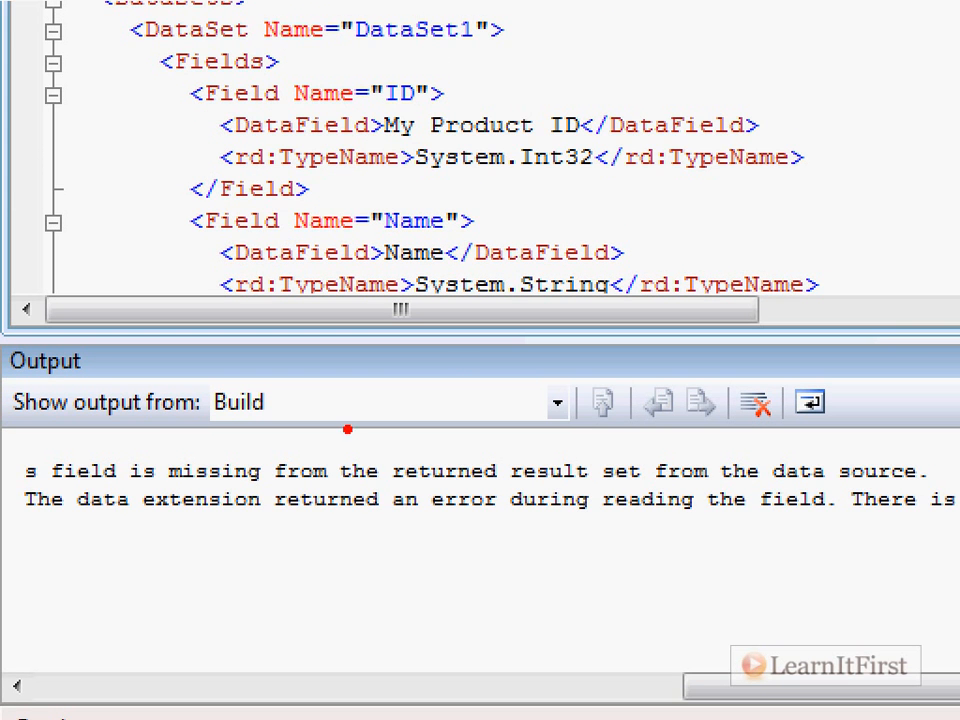
mouse_move(17, 441)
mouse_down()
mouse_move(141, 459)
mouse_move(956, 508)
mouse_move(956, 498)
mouse_up()
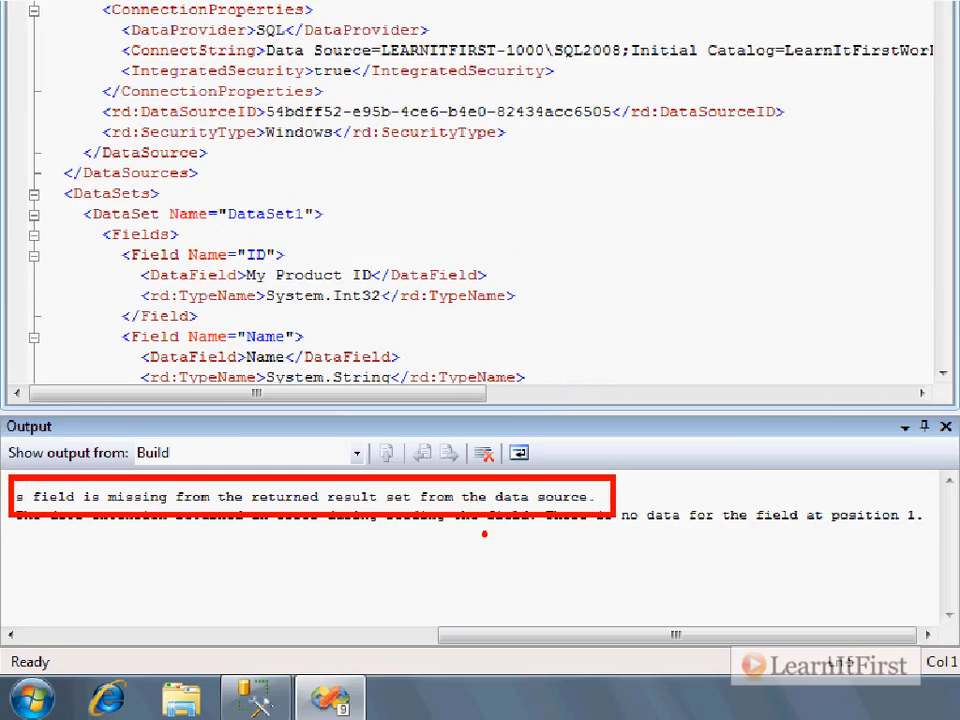
click(304, 316)
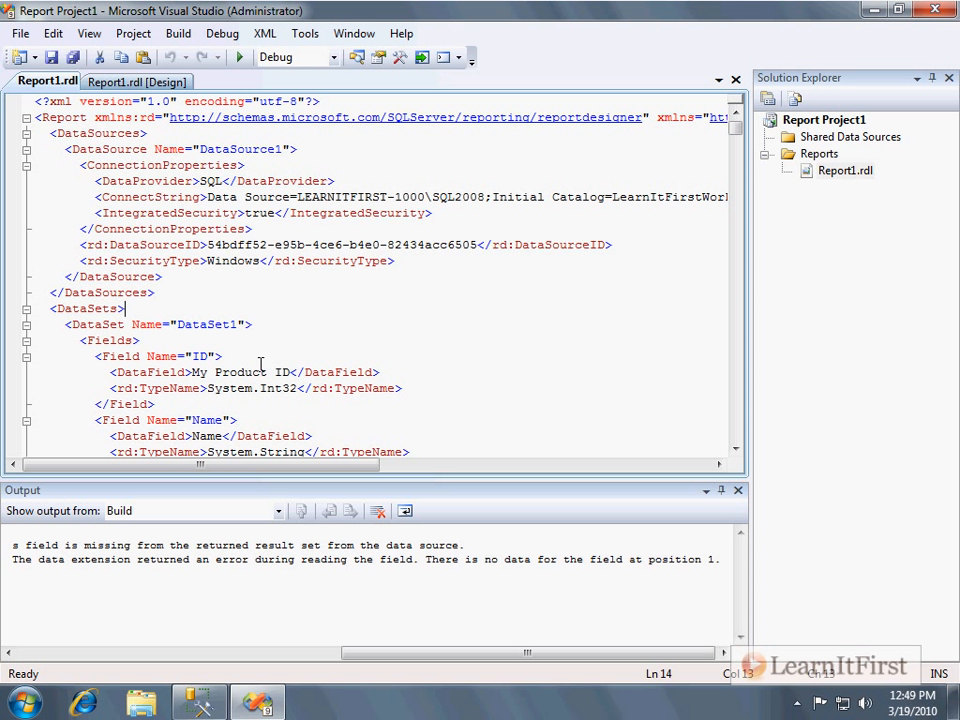
Change the ID field's DataField element back to ID and save the file.
drag(192, 372, 275, 372)
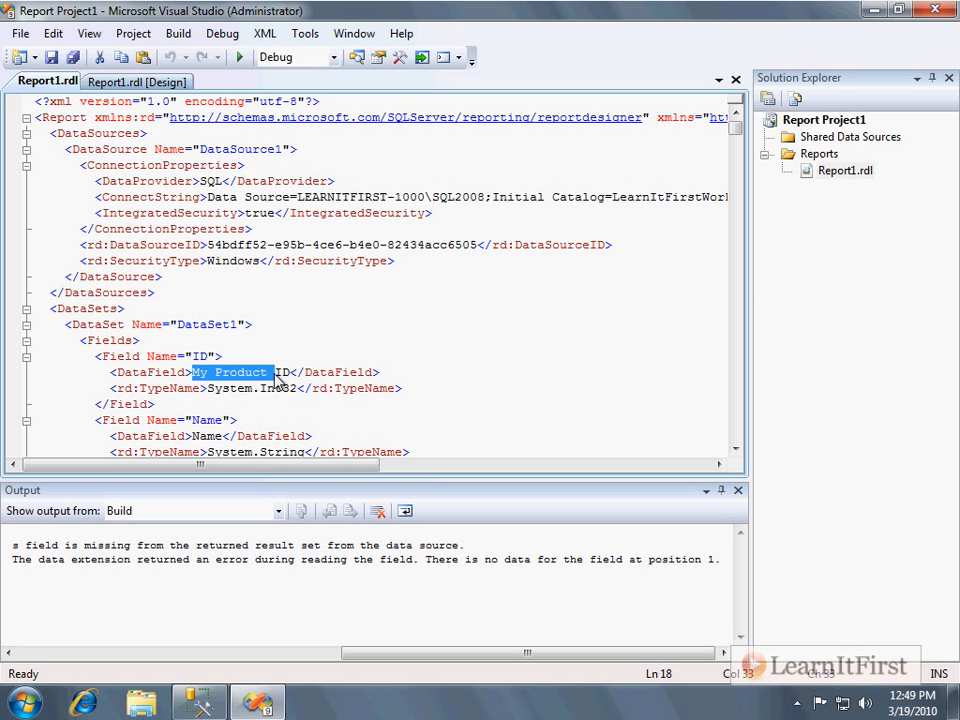
key(Delete)
key(ctrl+s)
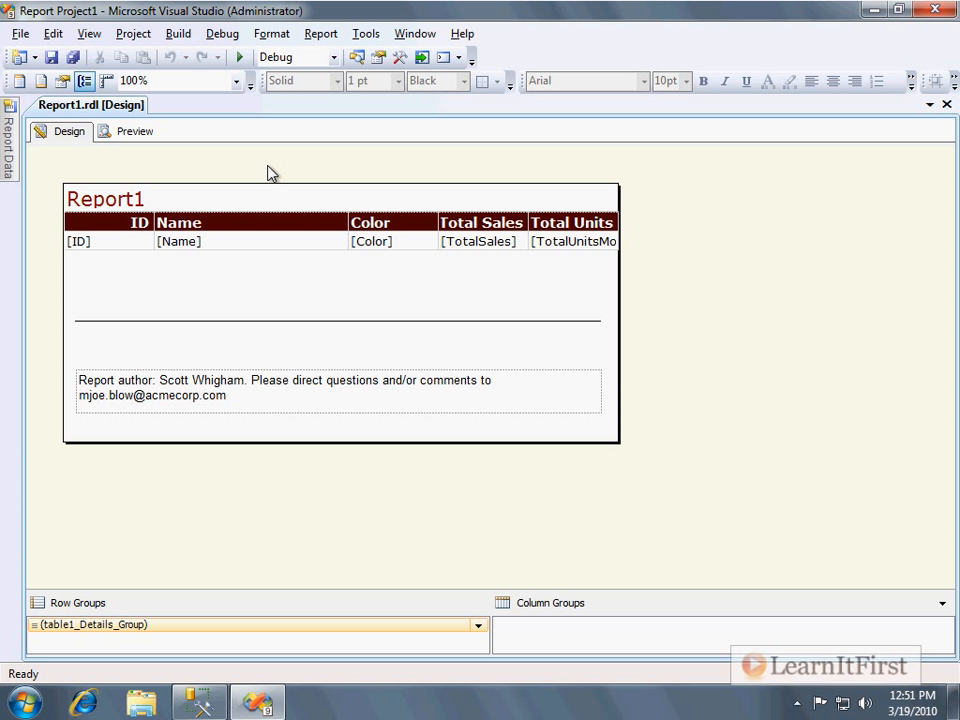
Show Solution Explorer, open Report1.rdl's code view, and set Solution Explorer to auto-hide.
click(89, 33)
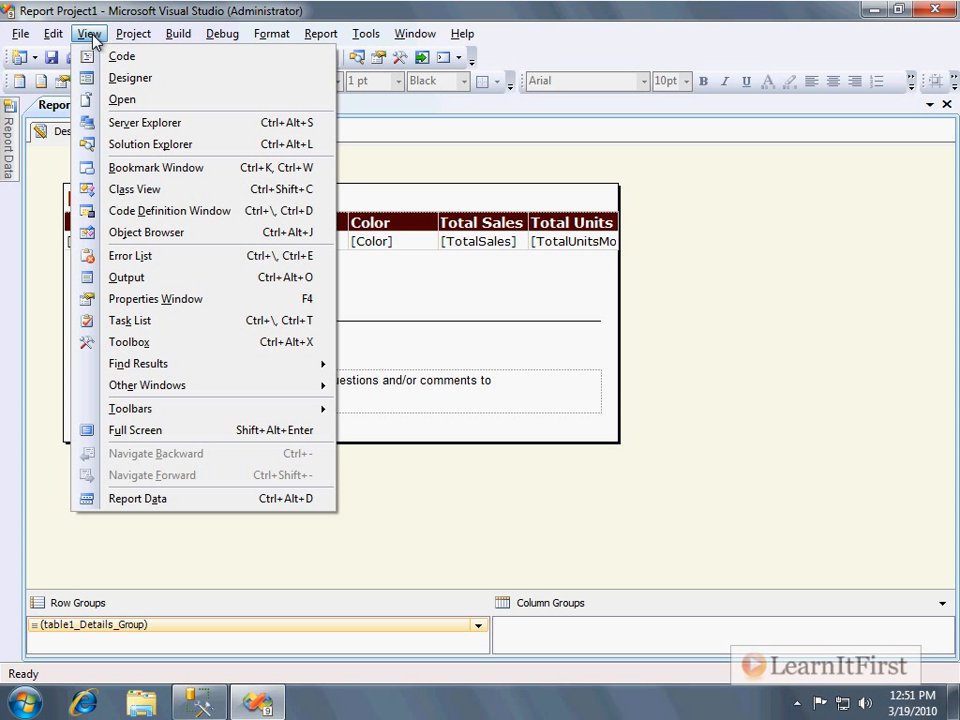
click(205, 152)
right_click(842, 195)
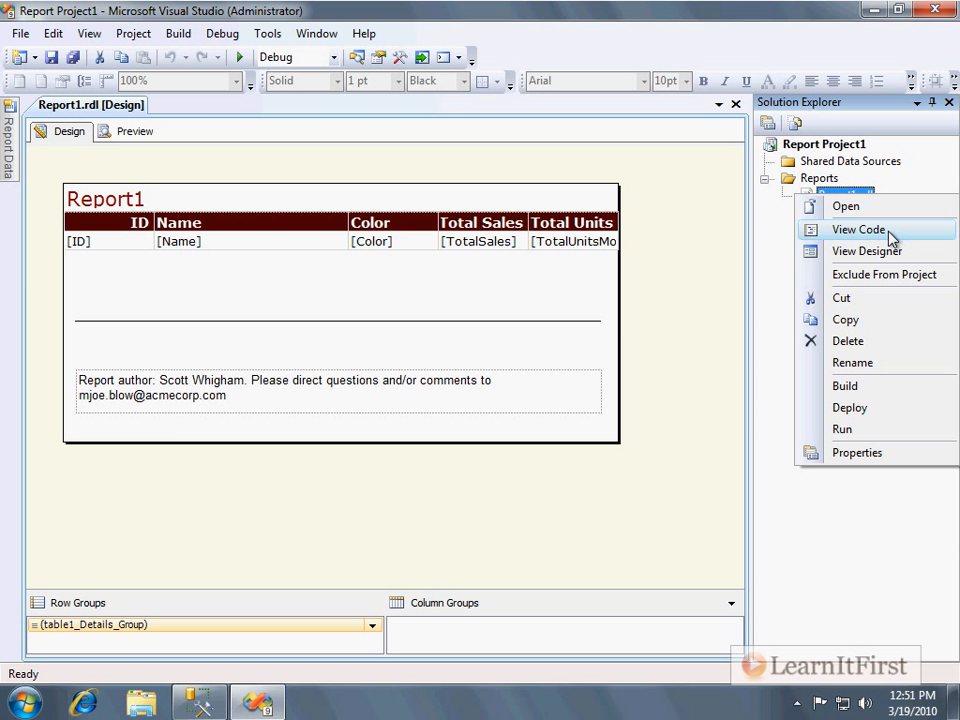
click(889, 233)
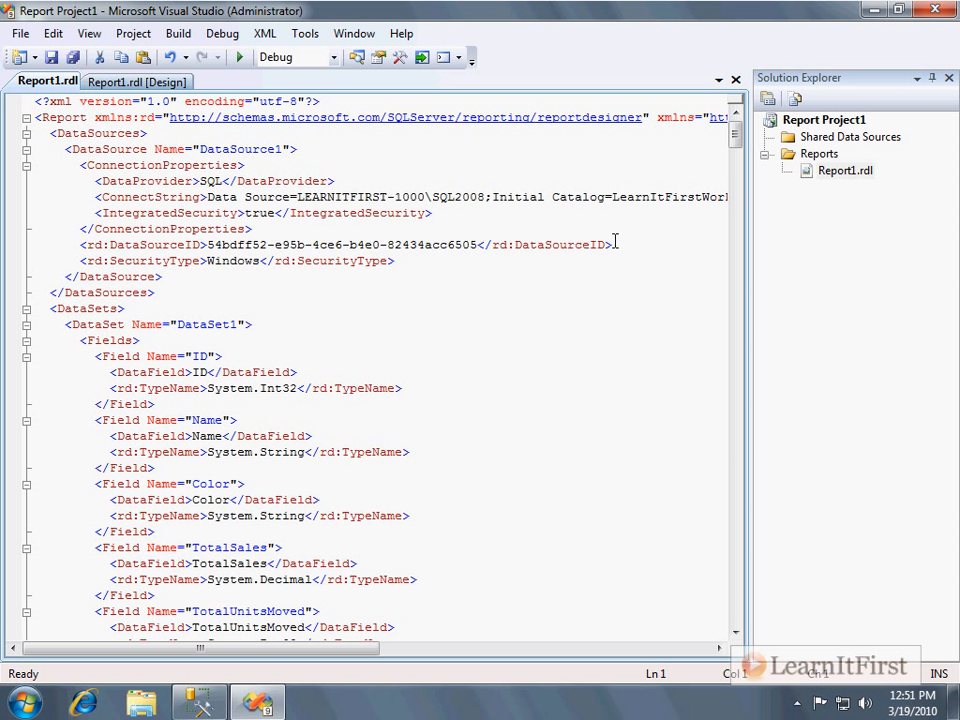
click(933, 77)
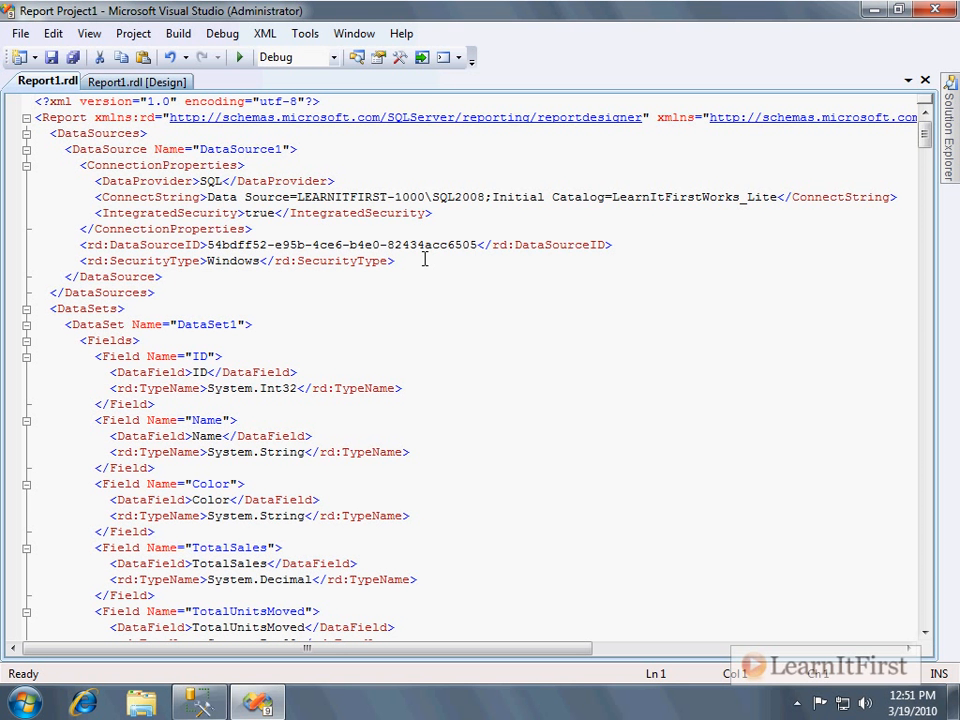
Collapse the DataSources and DataSets nodes and set the ID header text box's FontFamily to Arial in the XML.
click(26, 149)
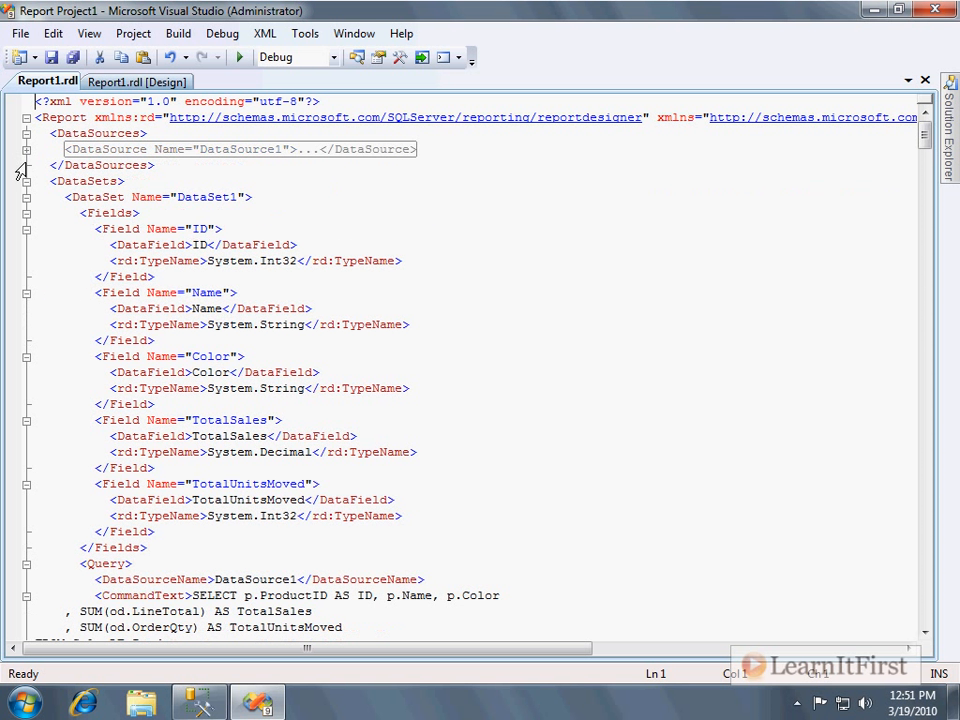
click(26, 181)
click(26, 197)
click(26, 198)
drag(67, 214, 200, 231)
click(72, 229)
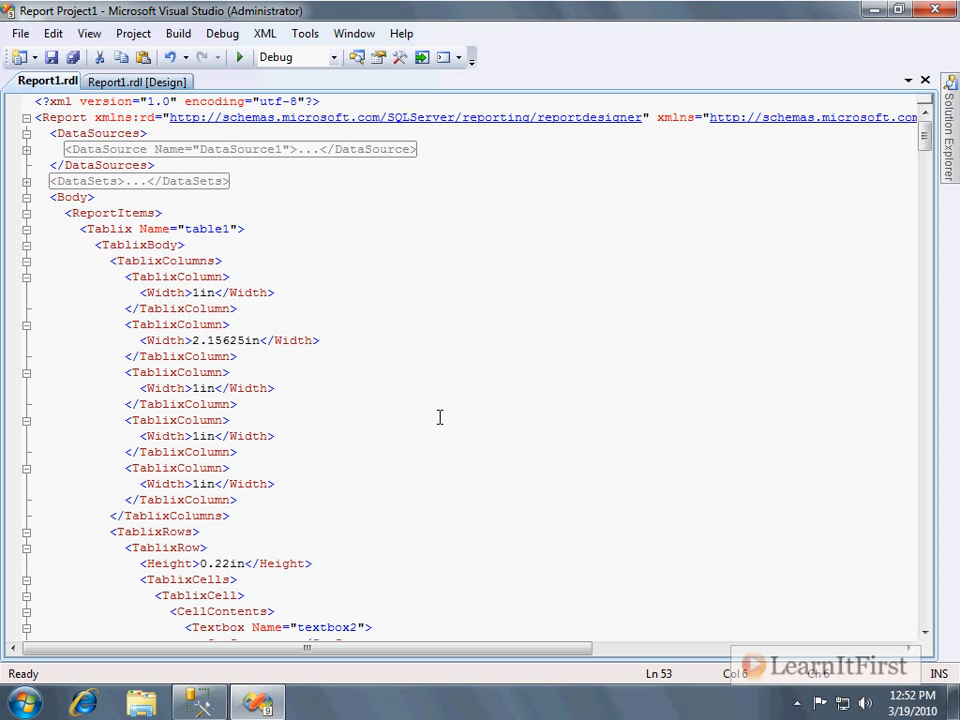
scroll(435, 414, down, 10)
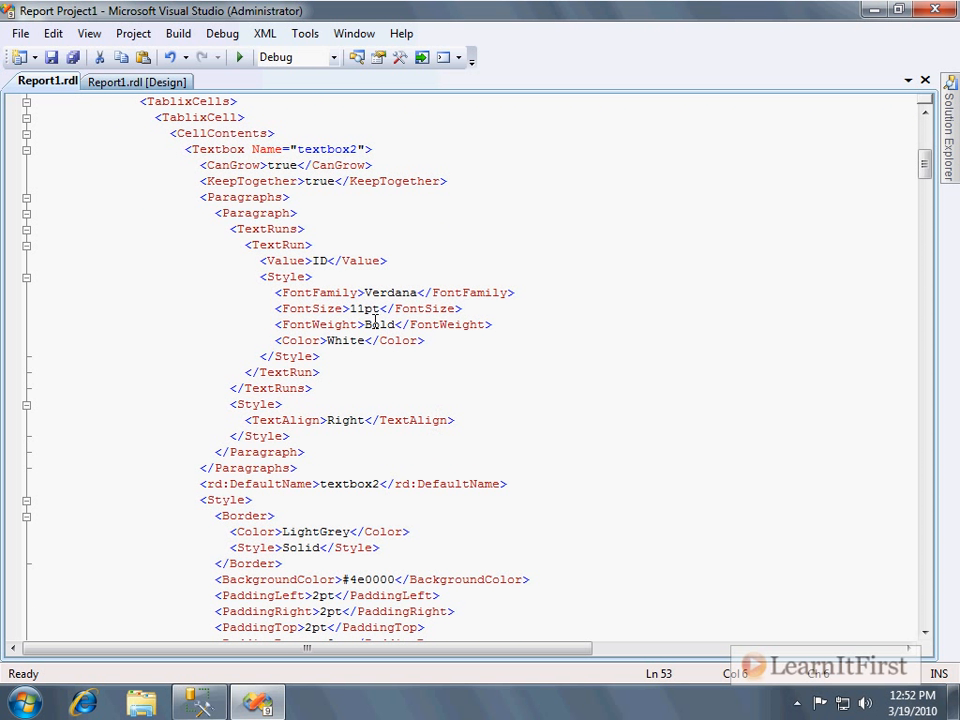
double_click(370, 294)
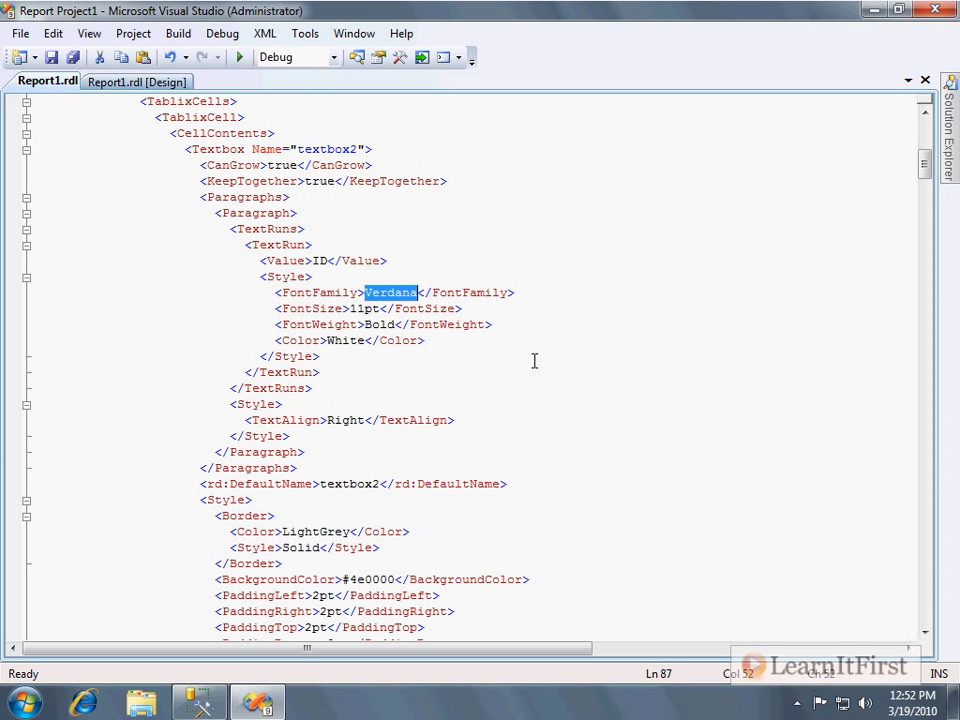
text(Ari)
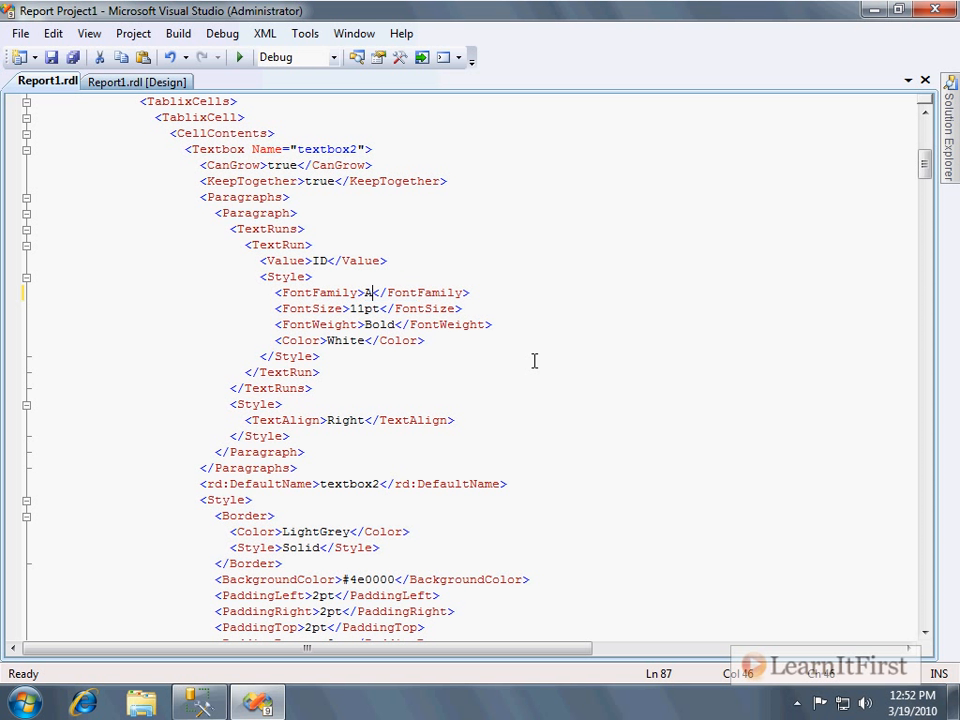
text(al)
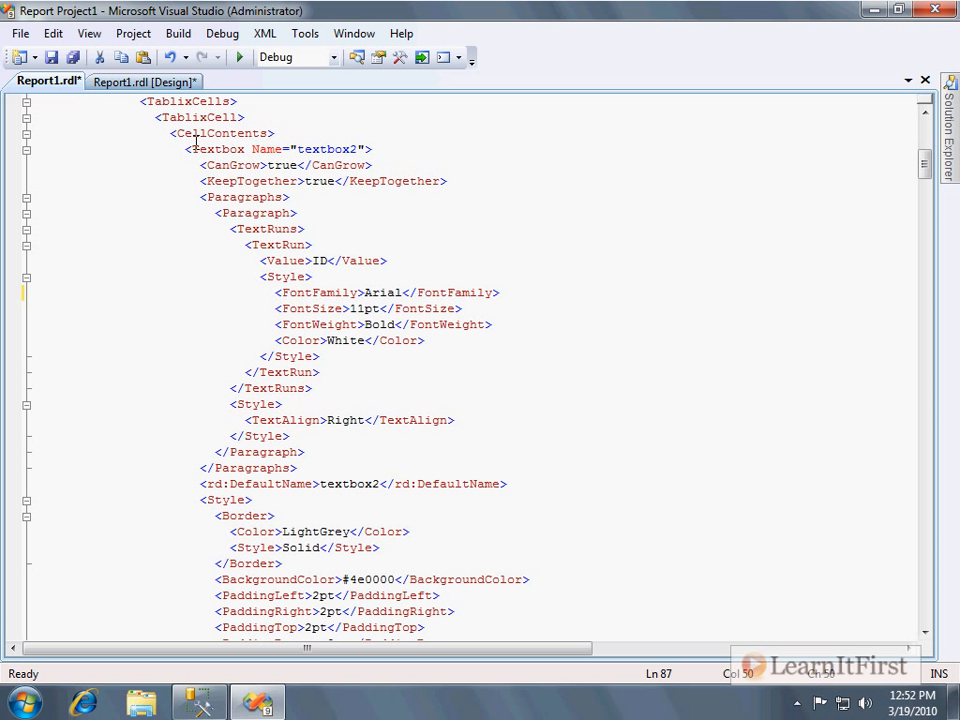
Save the XML changes, close both Report1 tabs, and reopen Report1 in the designer.
click(140, 82)
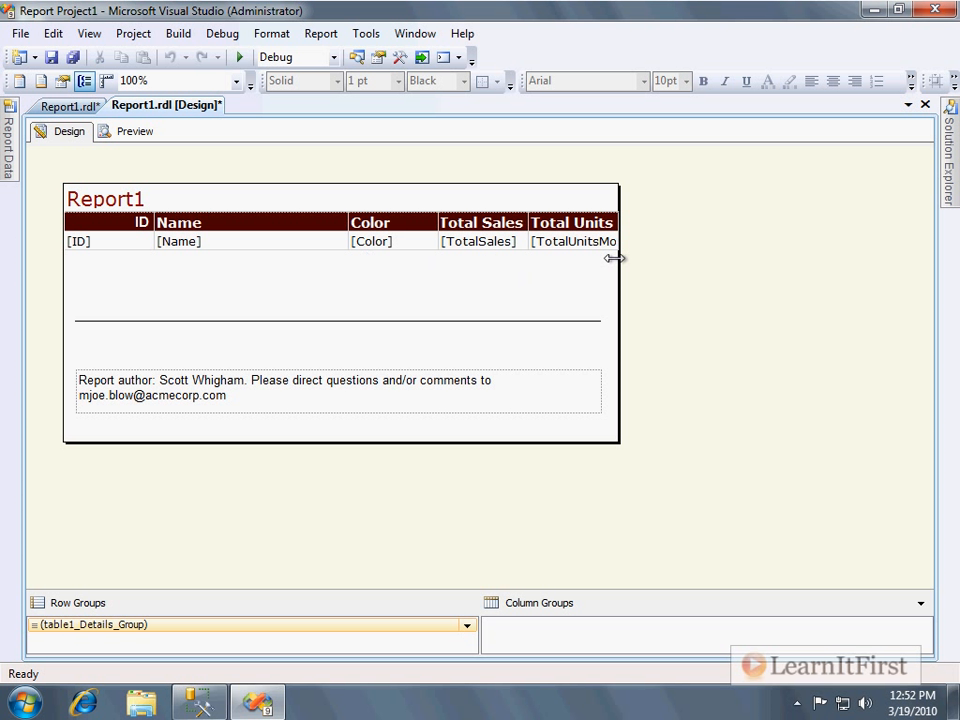
click(80, 107)
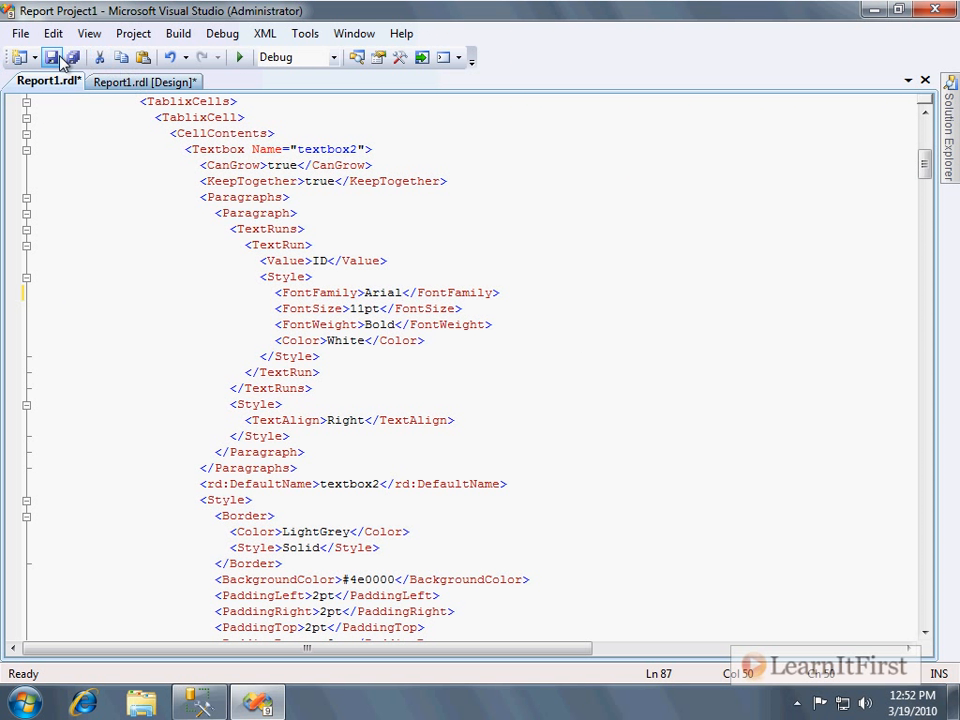
click(52, 58)
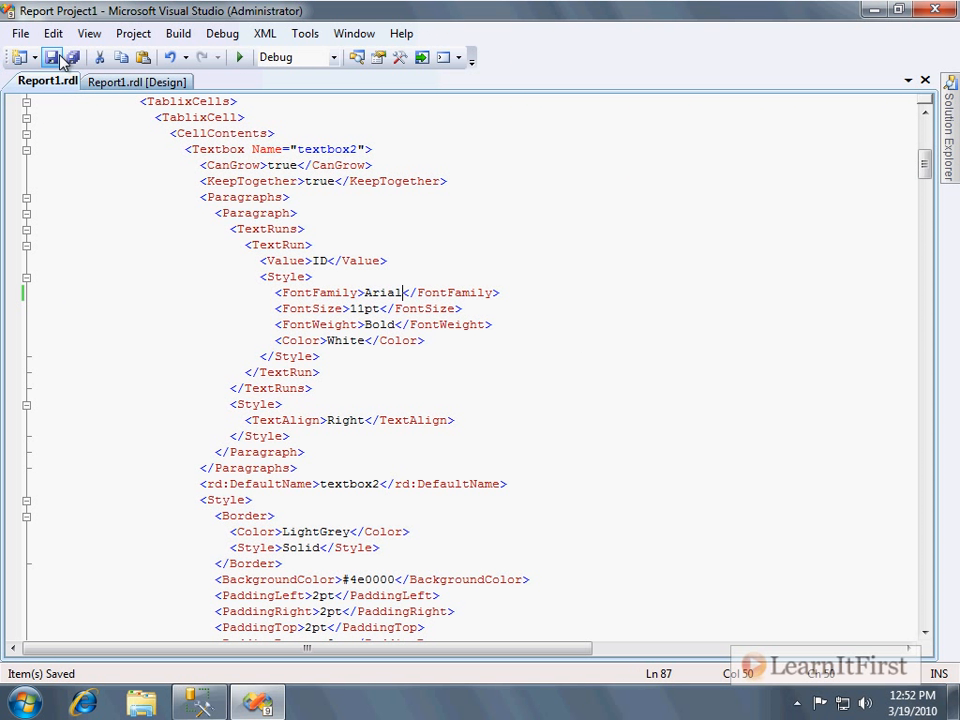
click(188, 84)
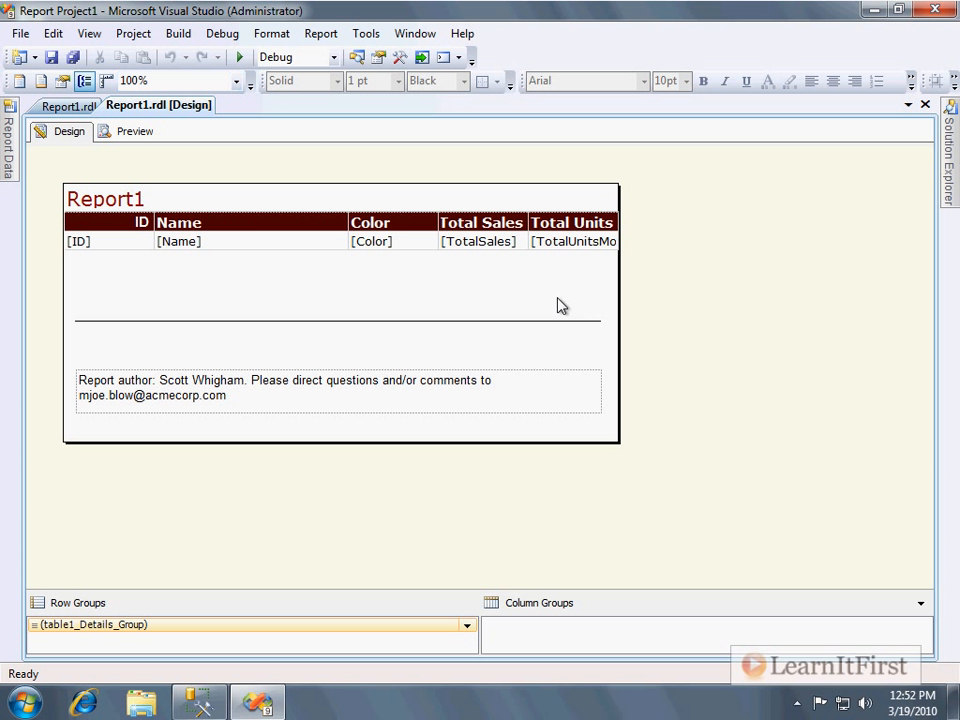
click(925, 104)
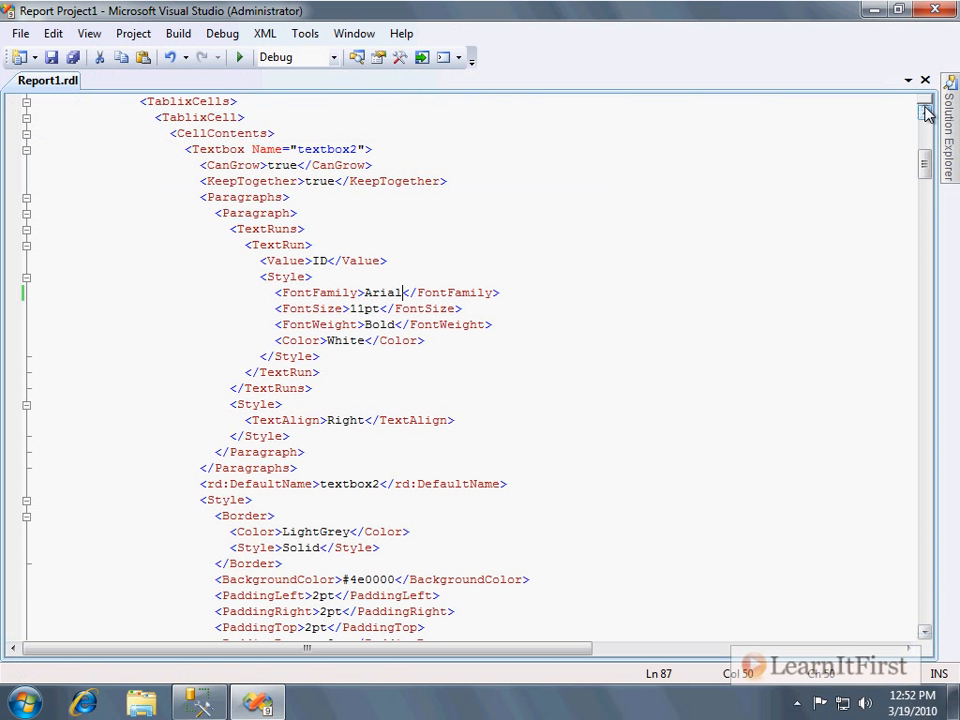
click(925, 80)
mouse_move(947, 130)
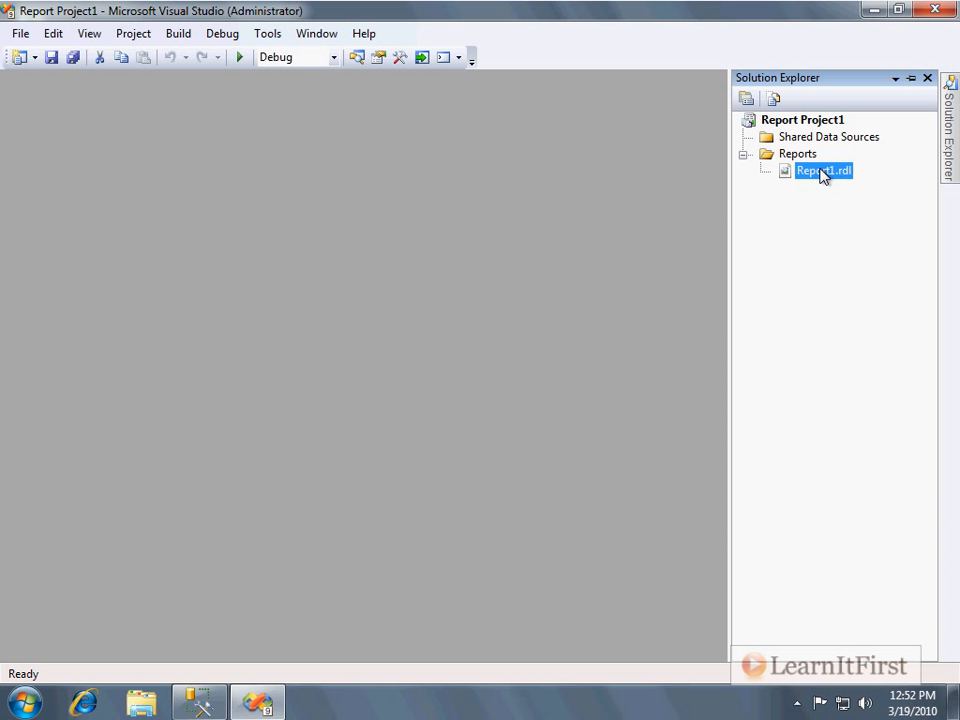
double_click(822, 173)
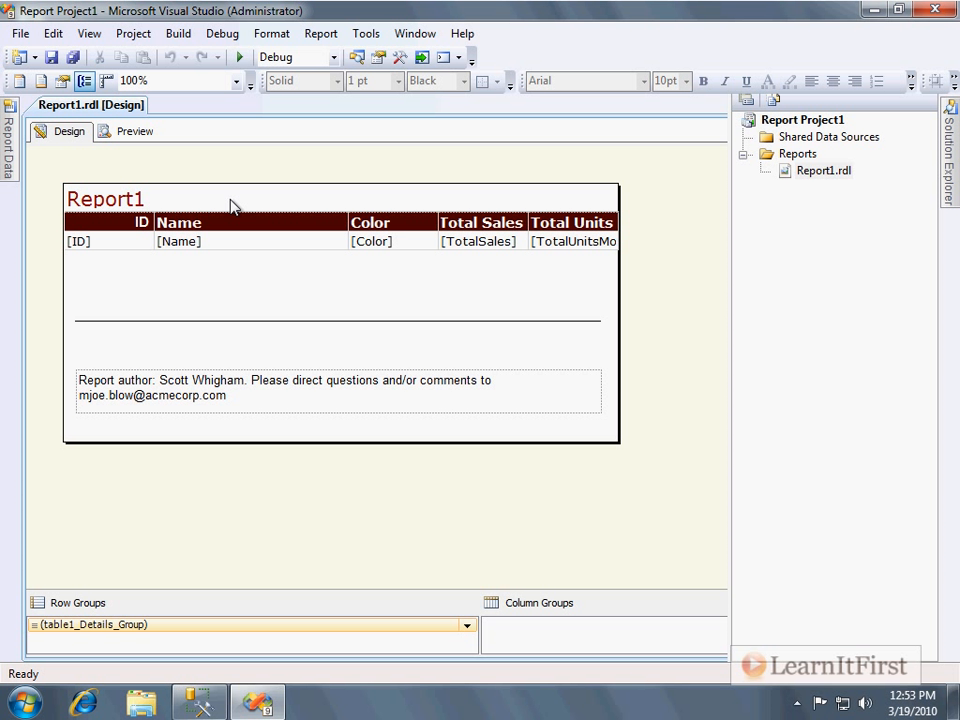
Pin the Report Data pane open, then drag the Name field onto the report body and delete that text box.
mouse_move(11, 146)
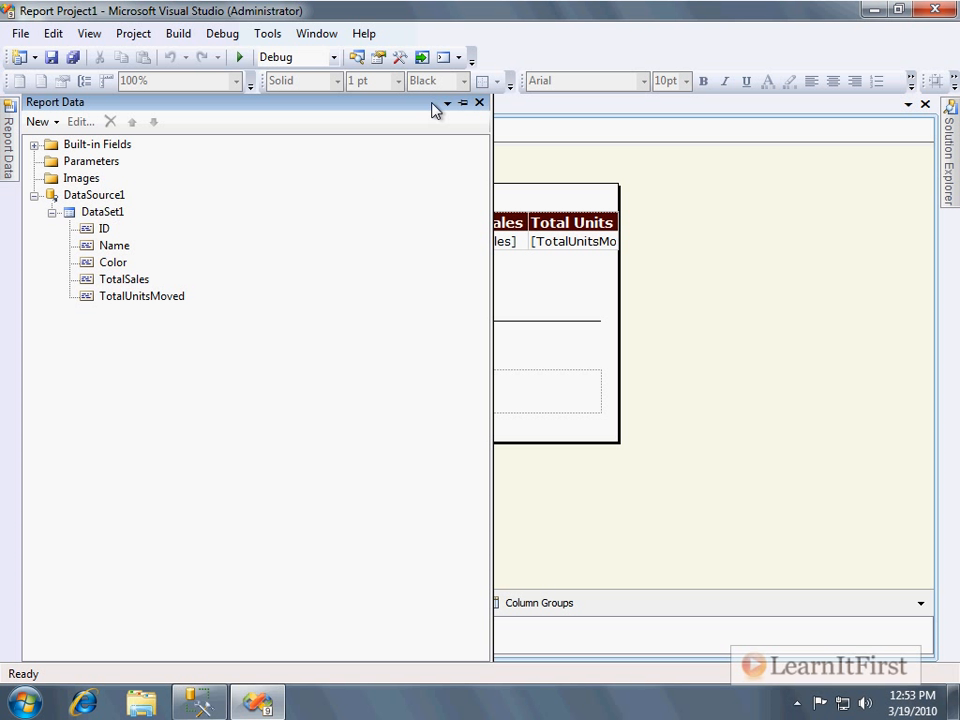
click(463, 104)
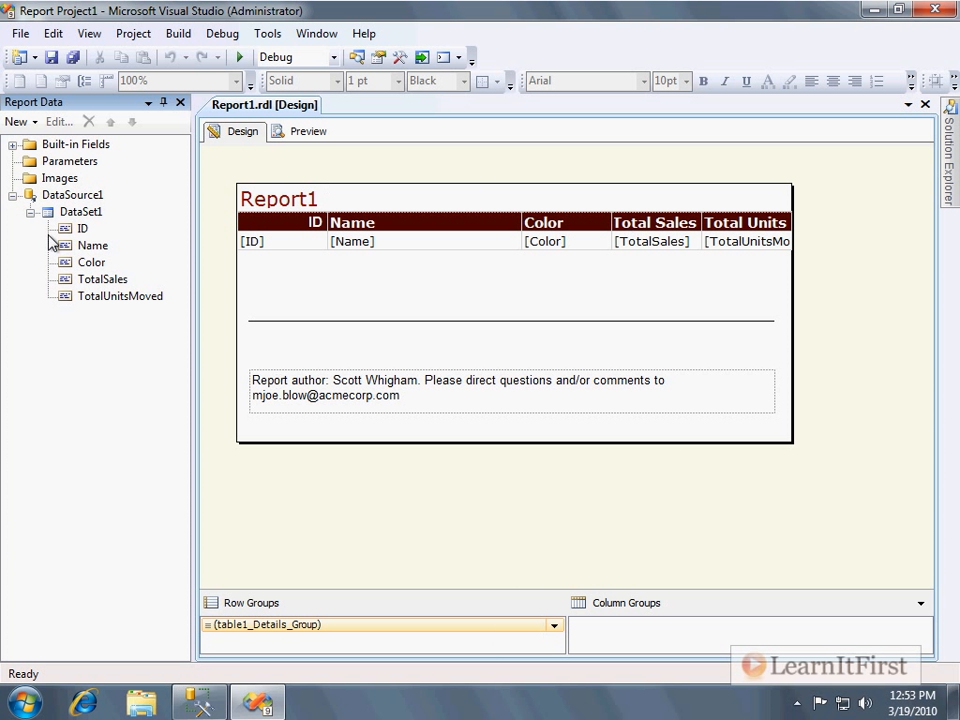
drag(88, 253, 302, 290)
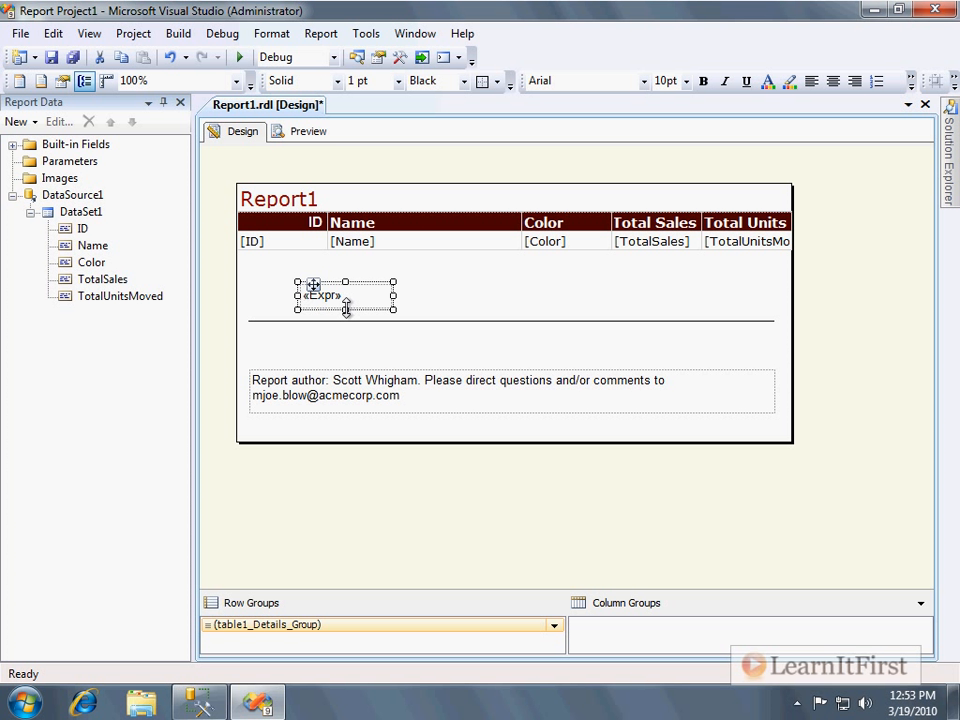
key(Delete)
Clear the Name column's detail cell field and its header text in the table.
click(389, 249)
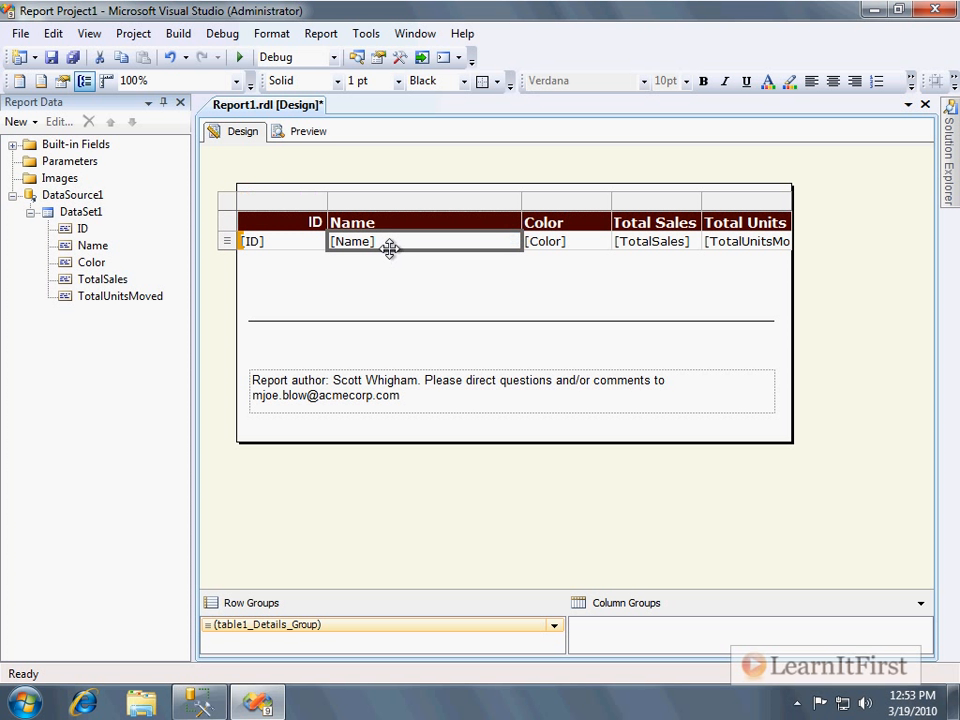
key(Delete)
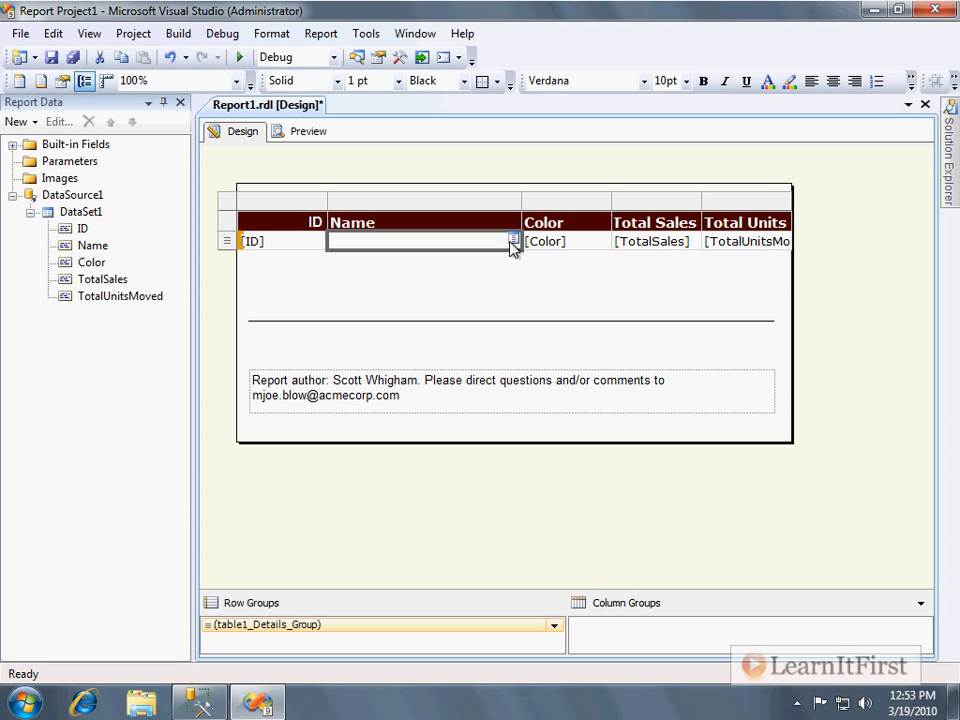
click(512, 241)
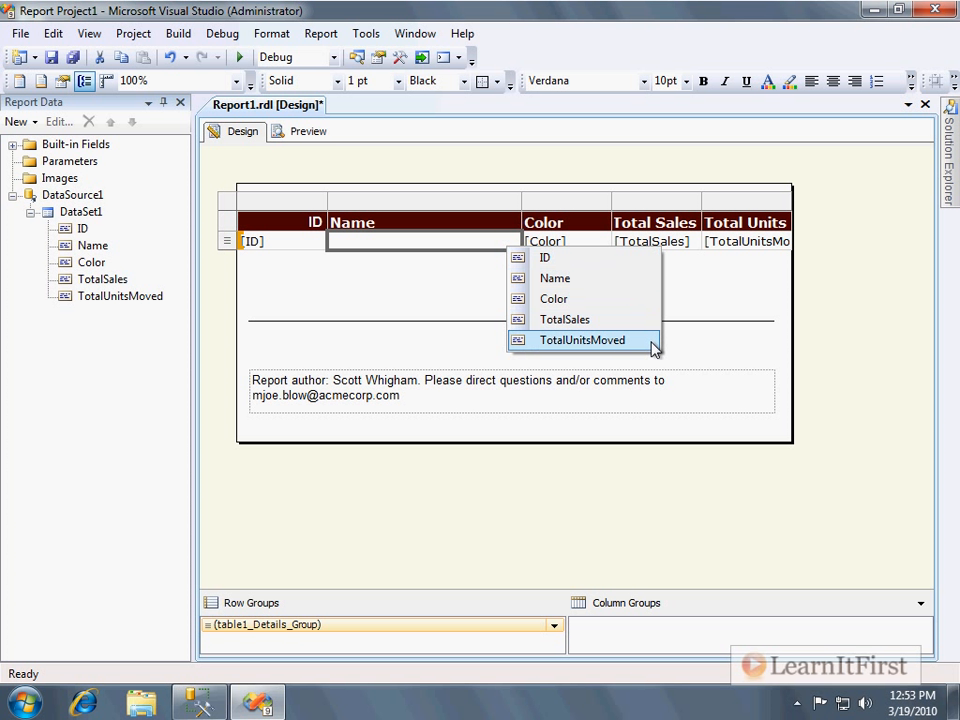
click(411, 226)
key(Delete)
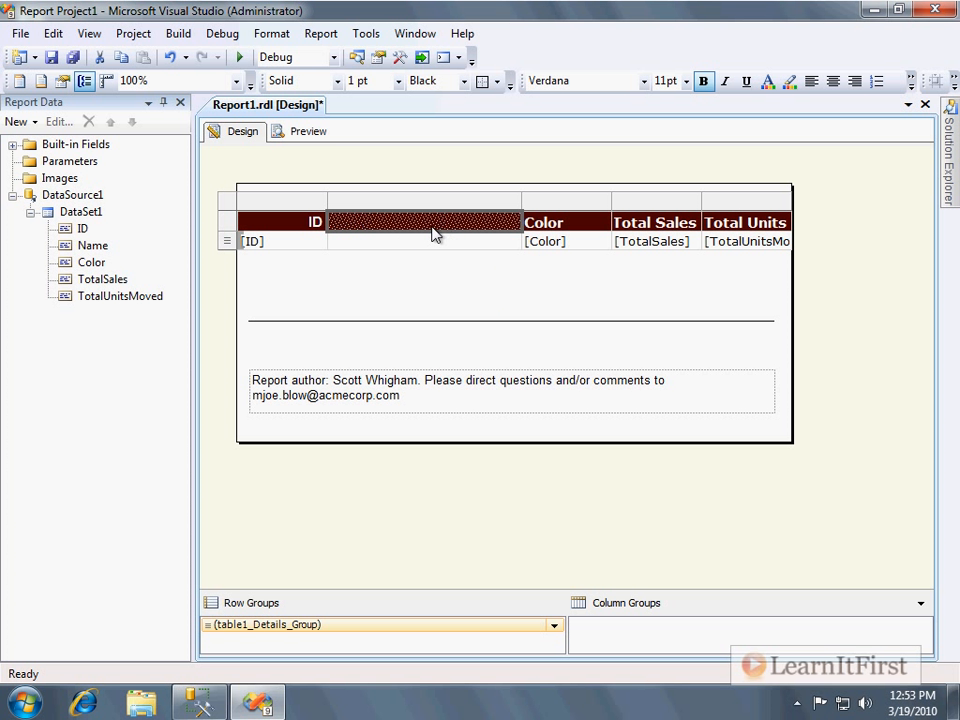
Reassign the table's detail fields so the second column shows Color and the third column shows Name.
click(561, 241)
click(548, 241)
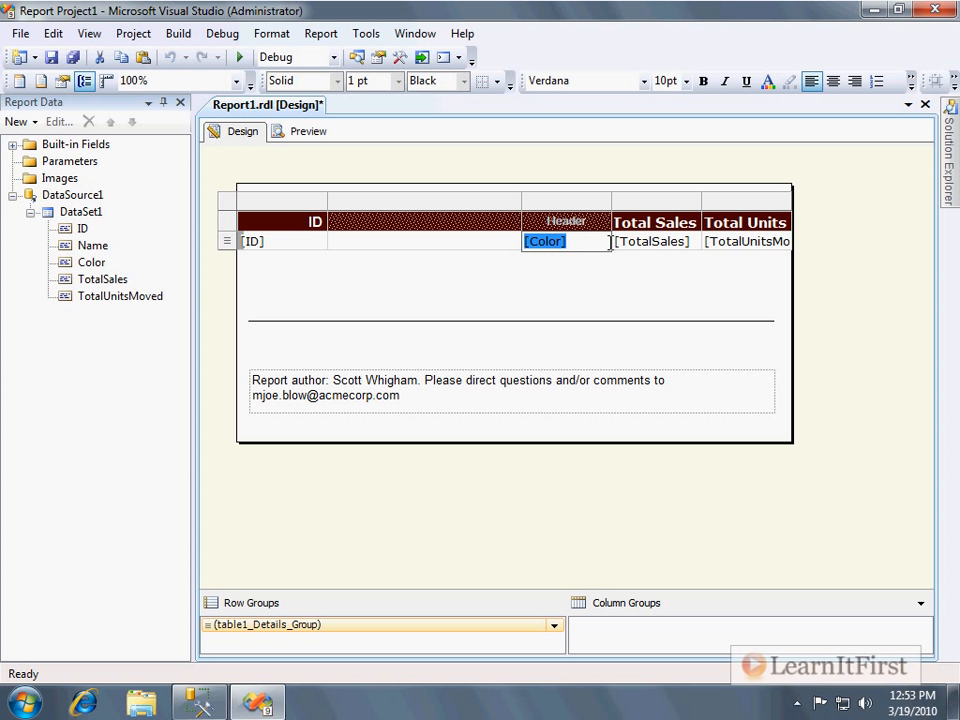
key(Delete)
click(465, 242)
click(513, 240)
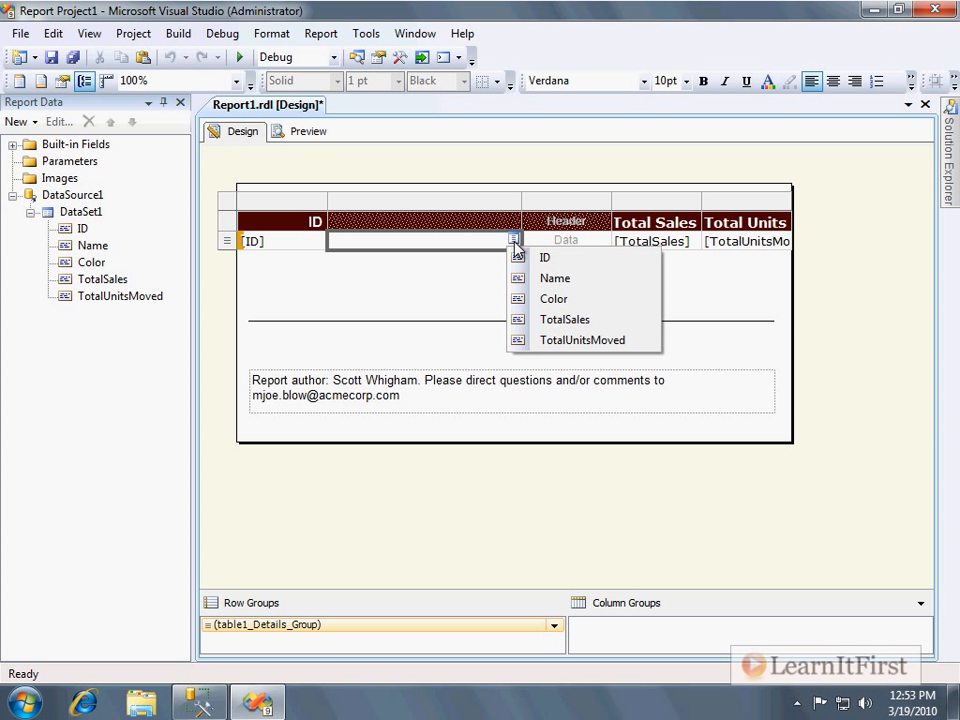
click(568, 299)
click(604, 241)
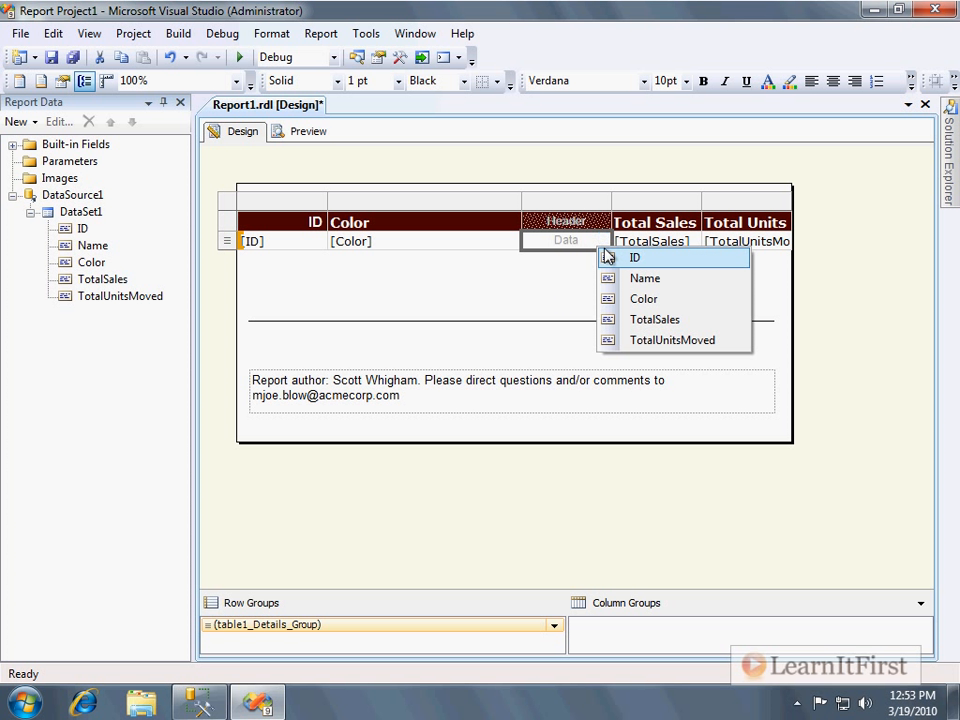
click(636, 279)
click(428, 277)
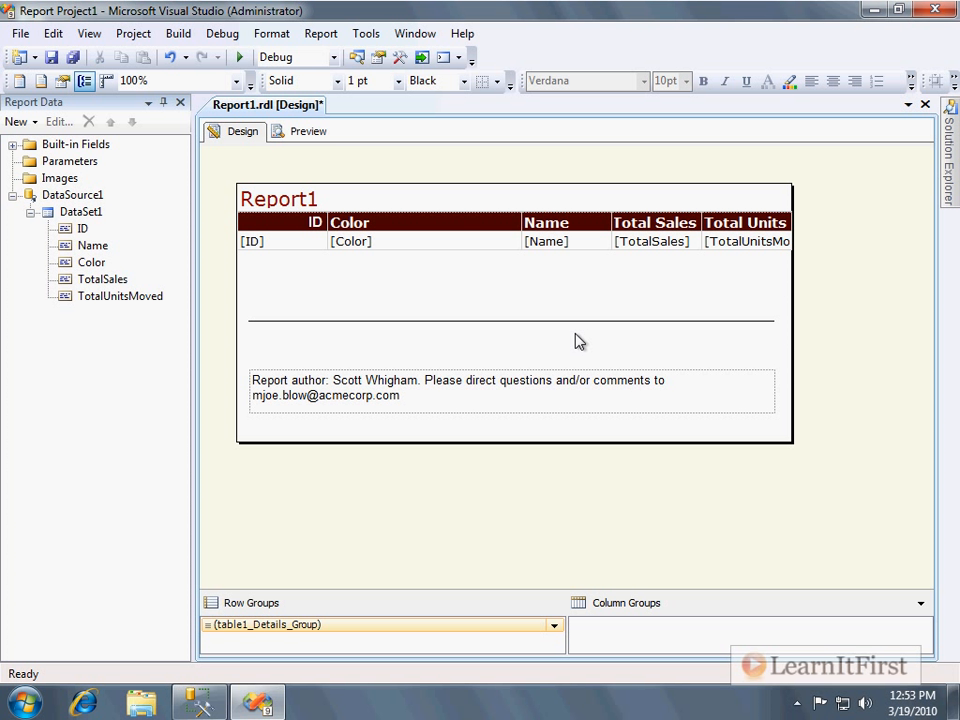
Clear the Total Sales column's detail cell and header, then drag the TotalSales field back into that cell.
click(630, 241)
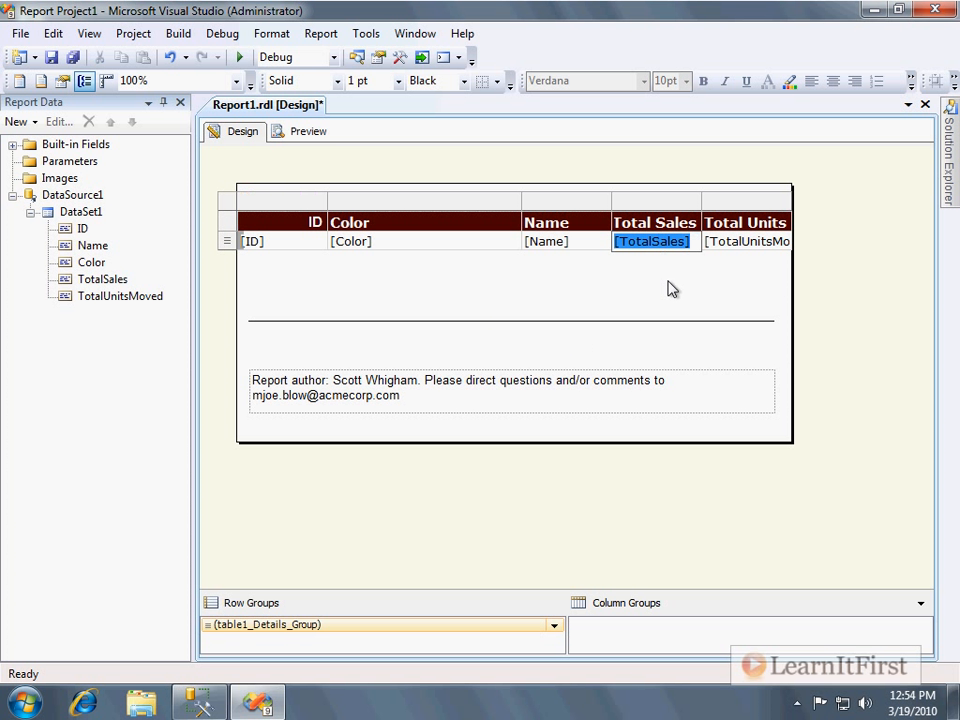
key(Delete)
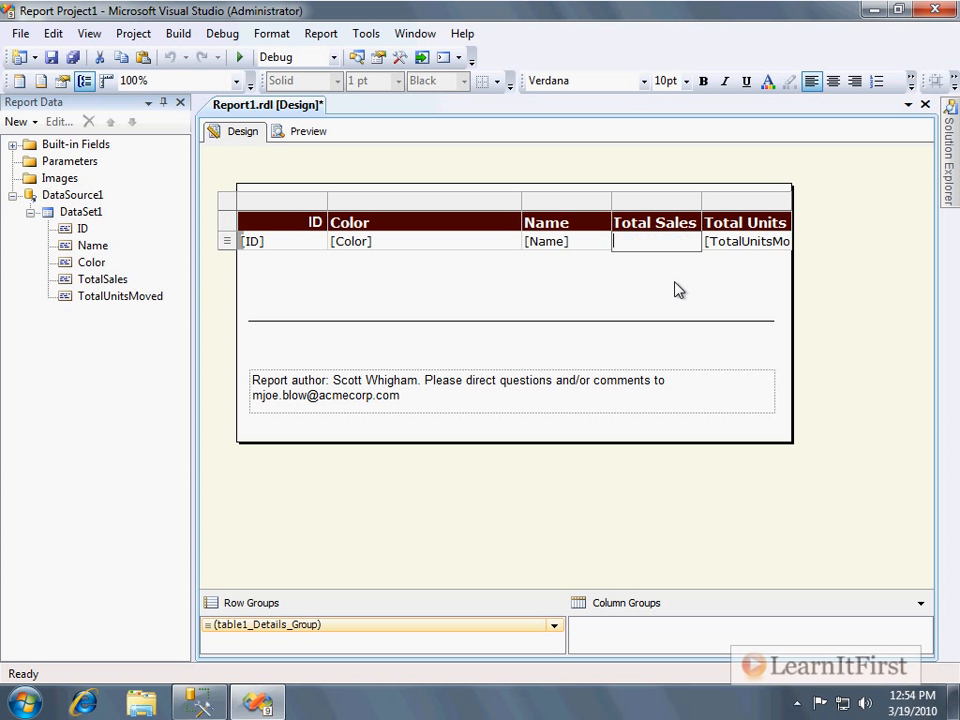
triple_click(677, 222)
key(Delete)
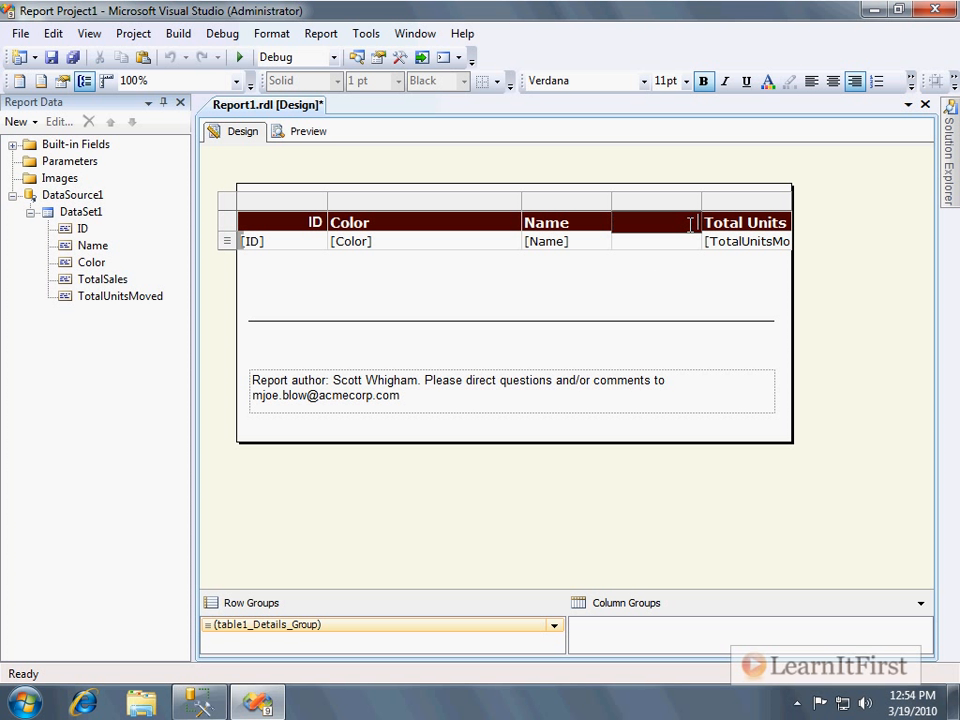
click(619, 294)
drag(80, 278, 628, 240)
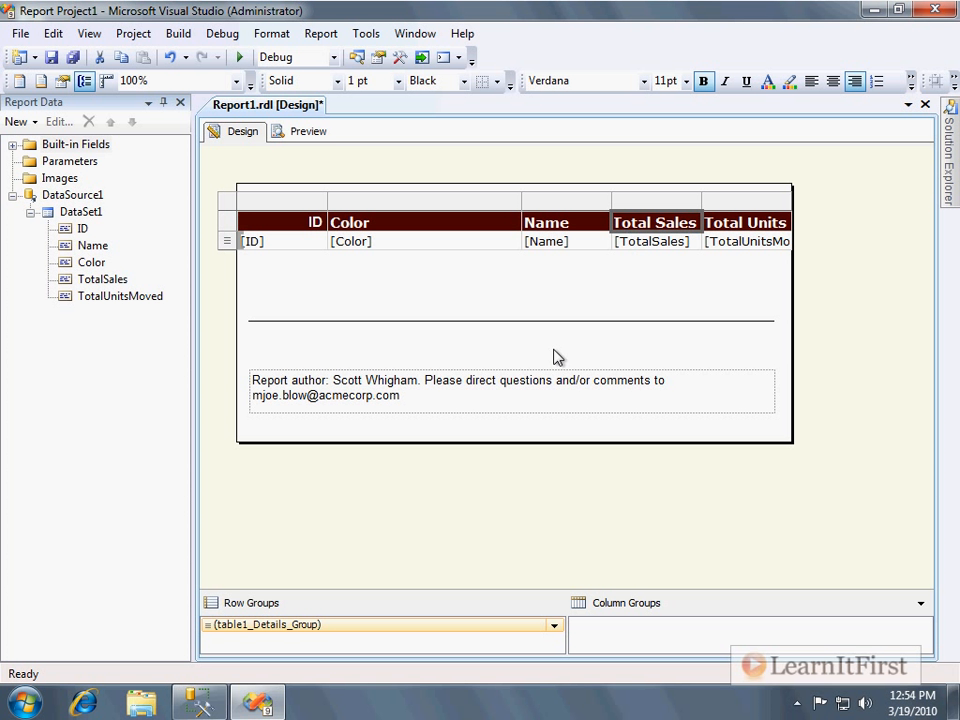
Narrow the Color column and widen the Name column, checking the table layout in Preview before and after.
click(290, 133)
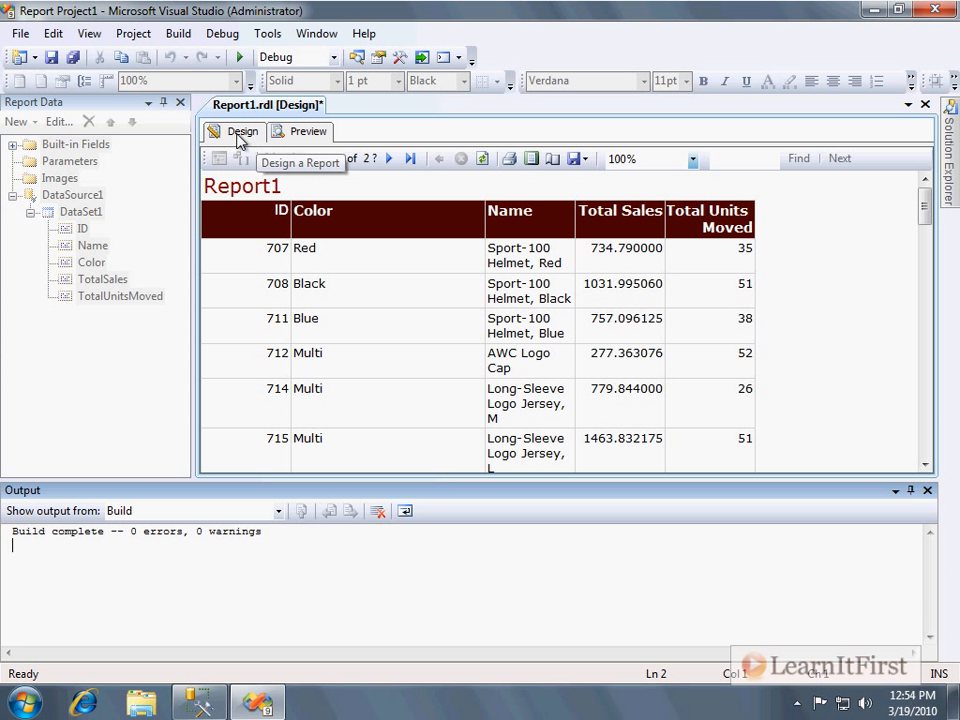
click(233, 133)
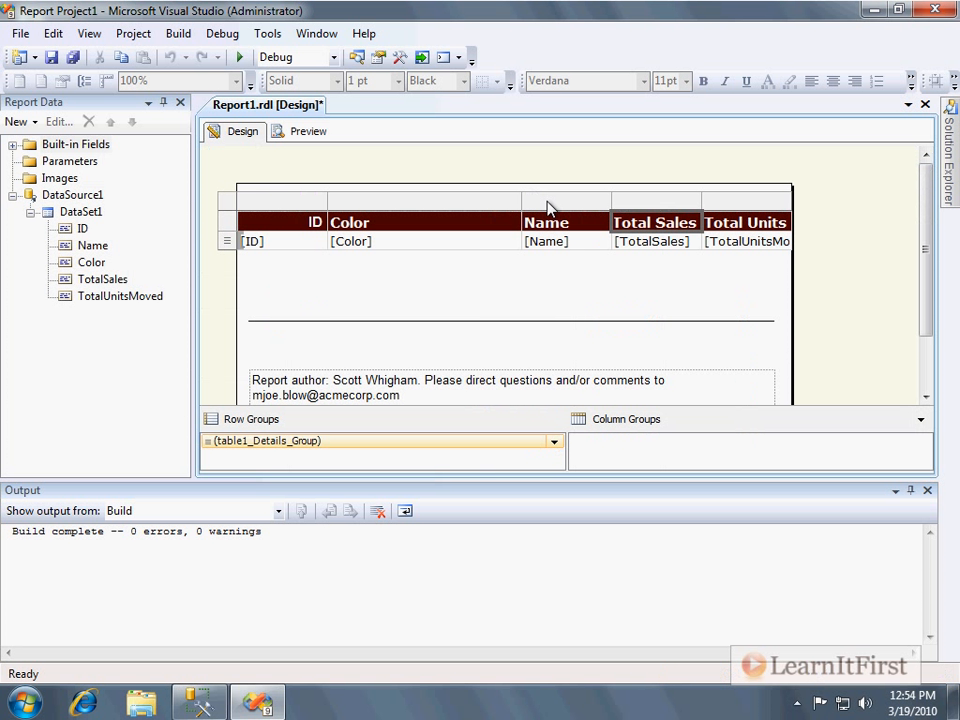
click(426, 204)
drag(428, 207, 403, 206)
drag(495, 201, 593, 199)
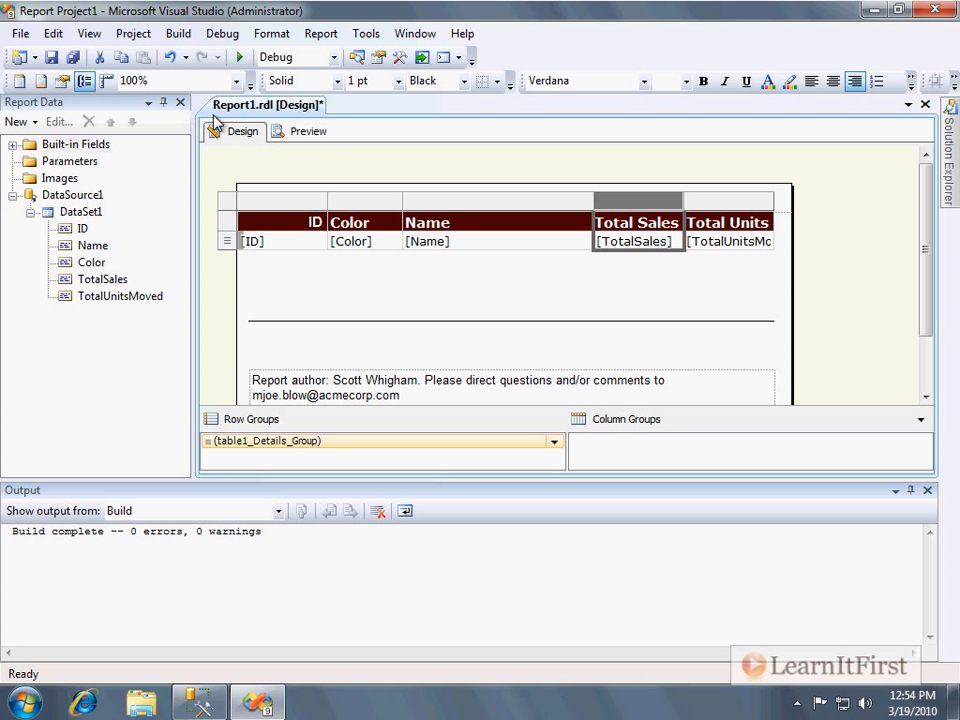
click(279, 132)
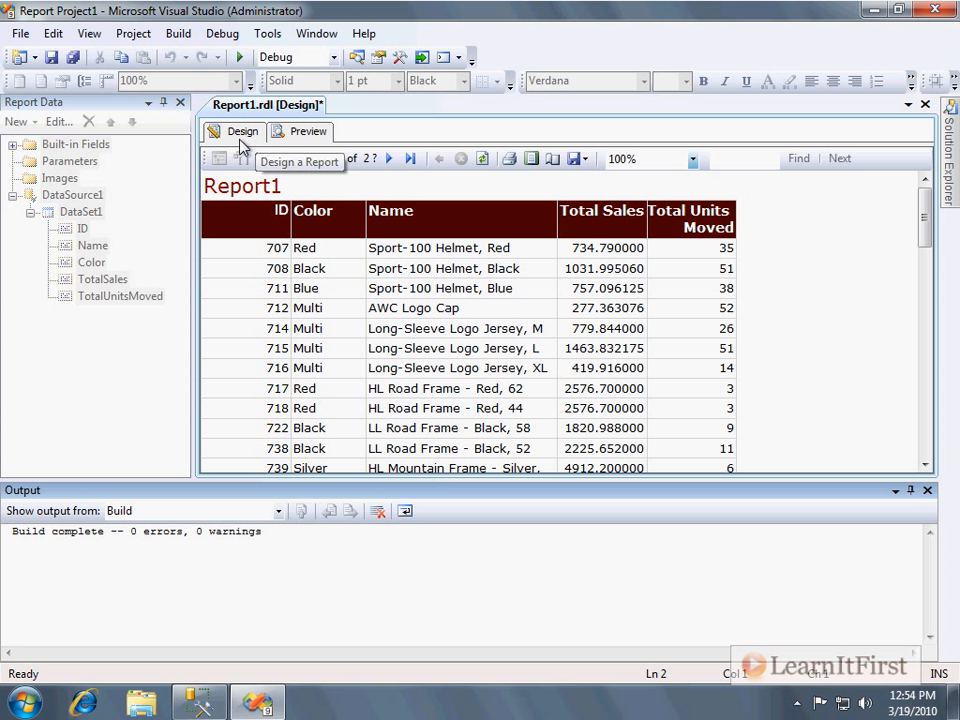
click(241, 143)
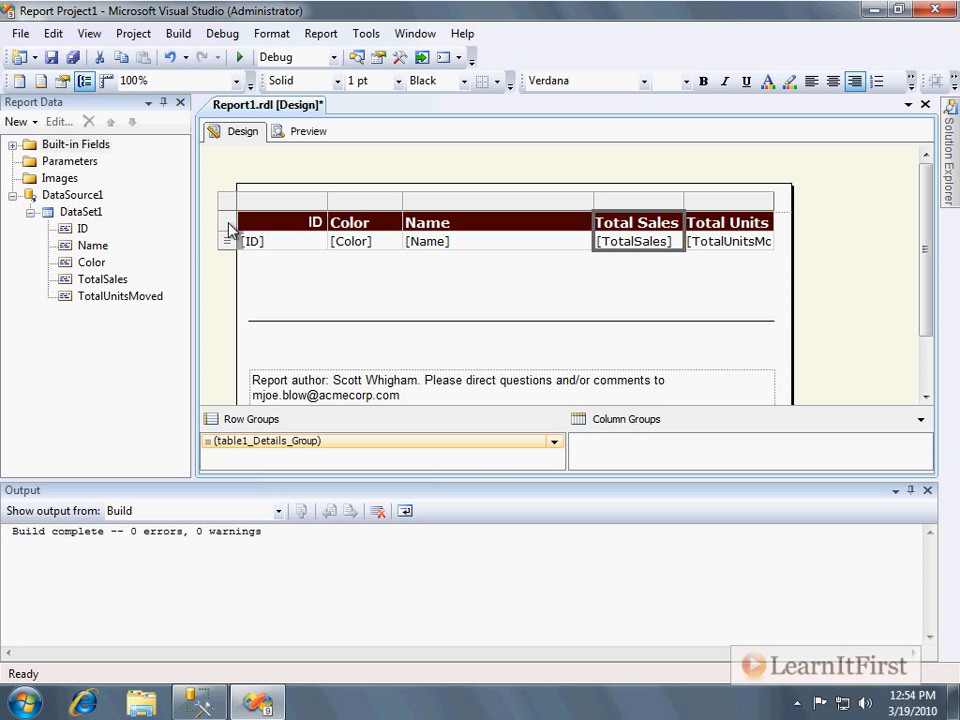
Lengthen the report body downward to about 340 pixels tall and pick the Image report item.
click(227, 224)
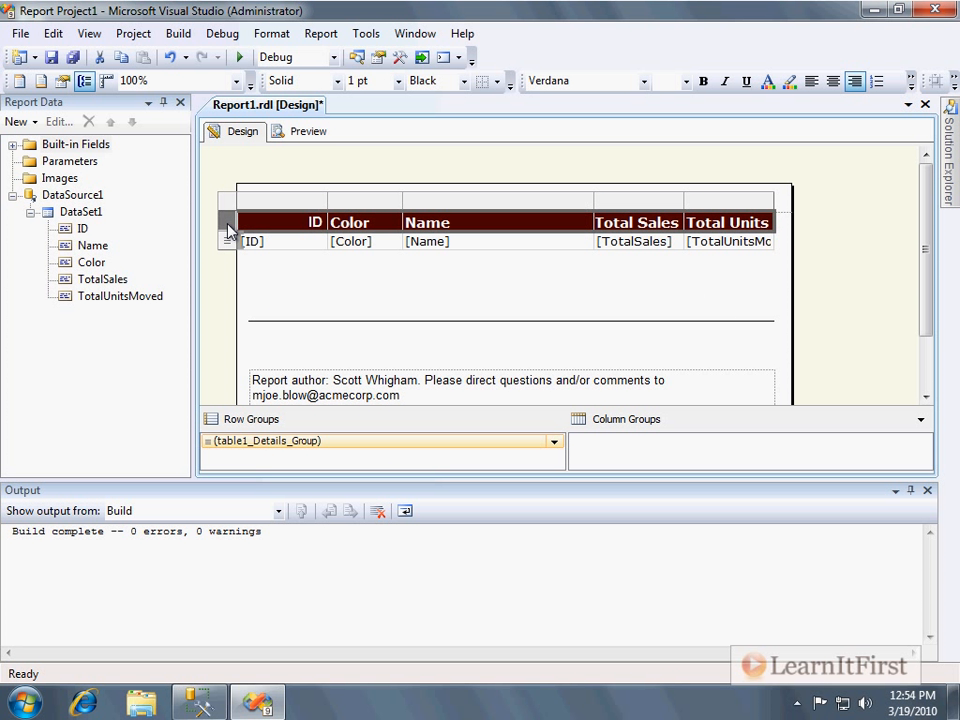
click(227, 242)
click(229, 204)
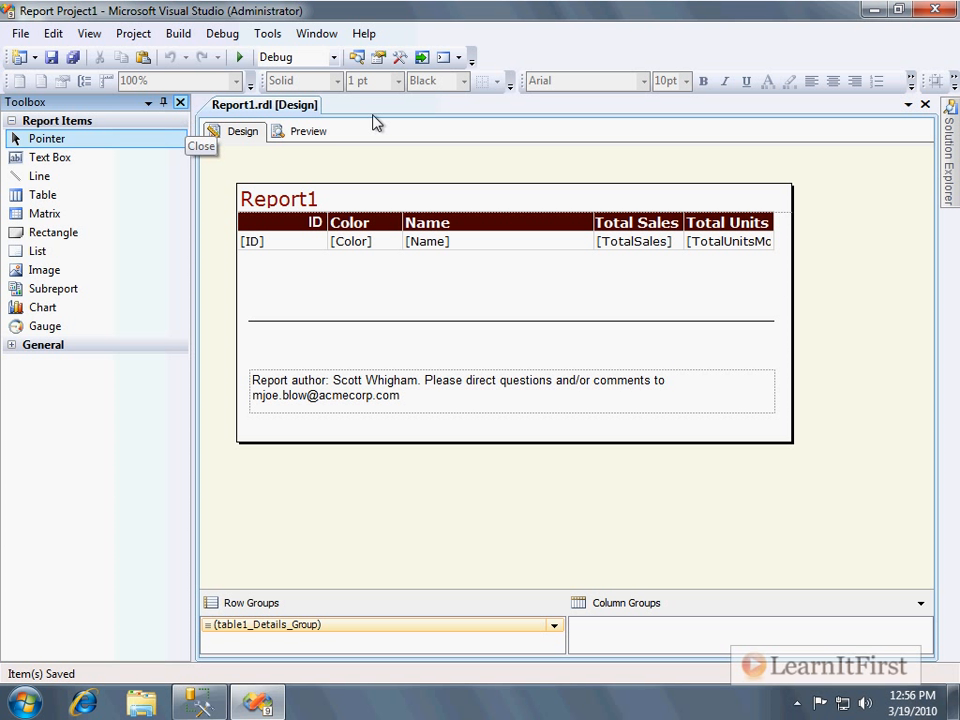
drag(748, 441, 741, 525)
click(48, 274)
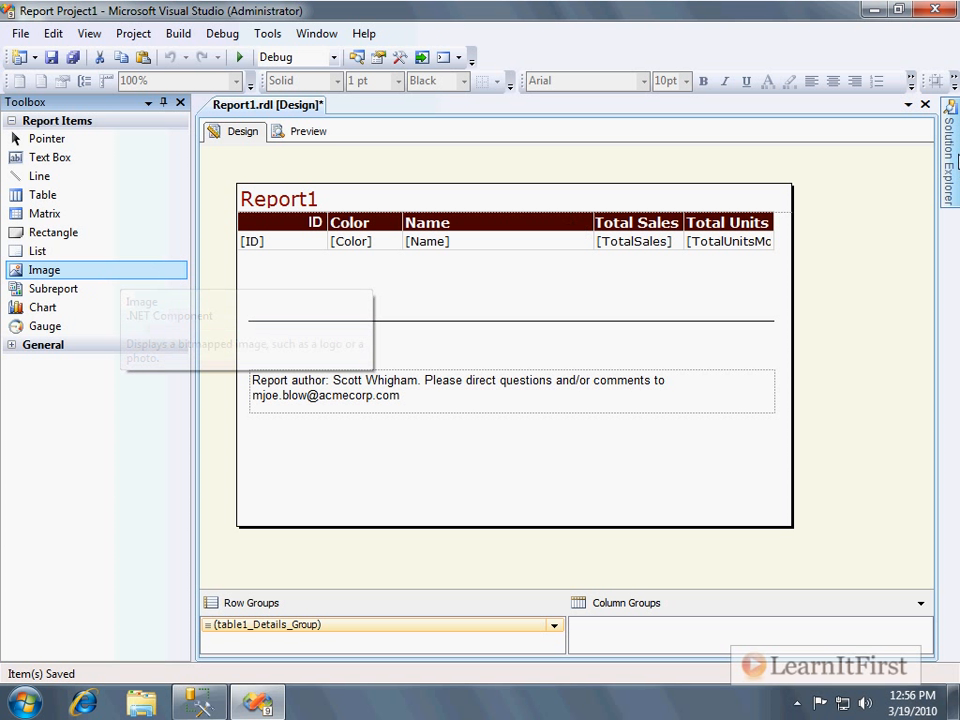
mouse_move(947, 160)
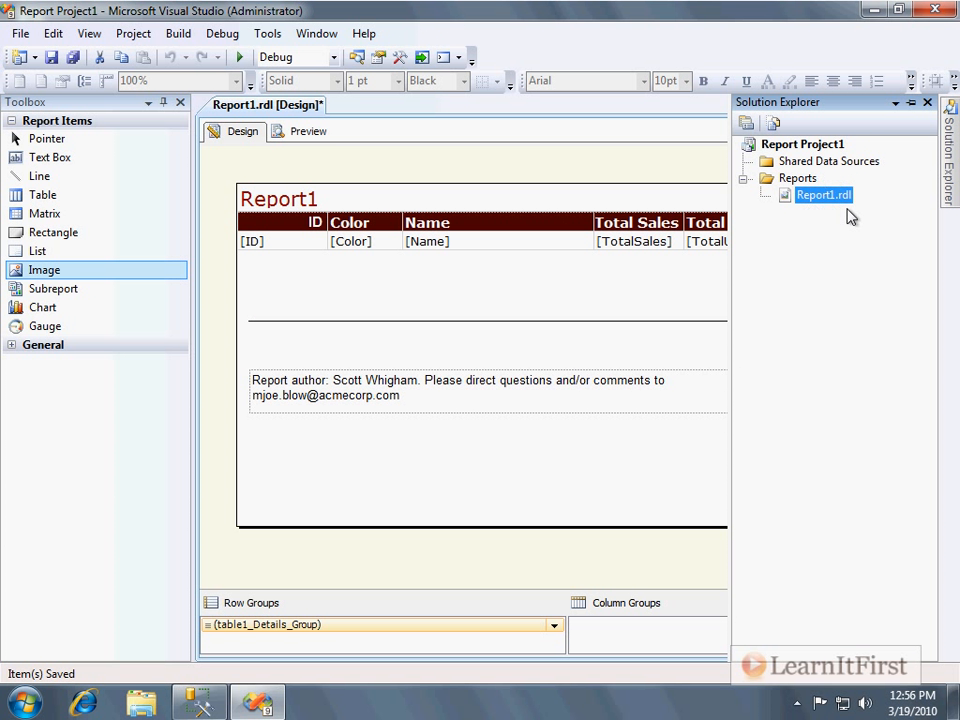
click(840, 164)
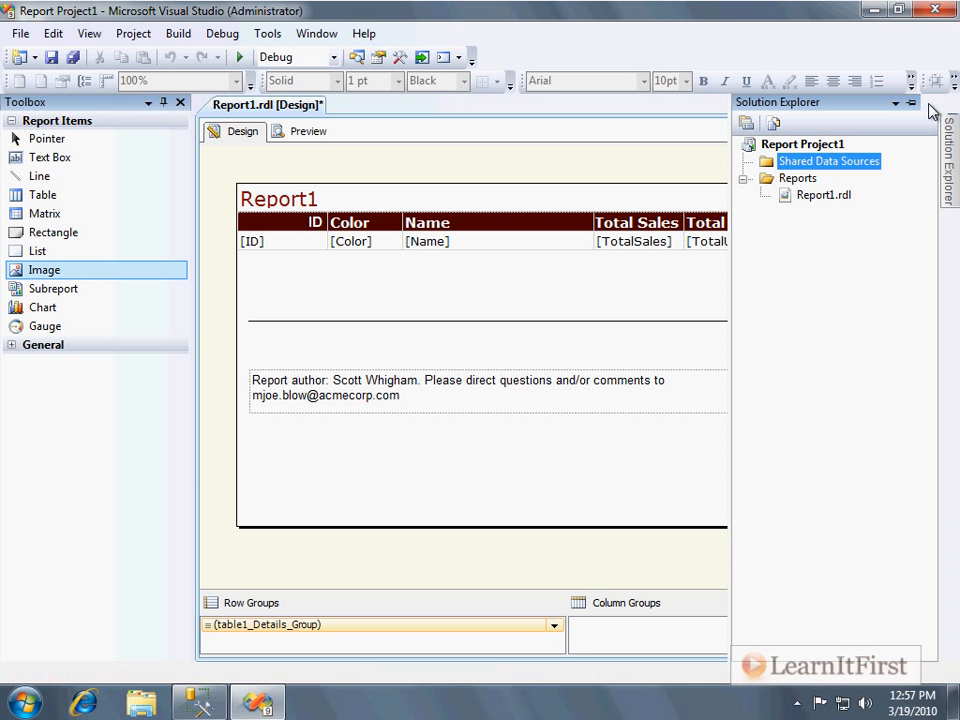
click(927, 103)
Show the Report Data pane and start adding an image to its Images folder.
click(90, 34)
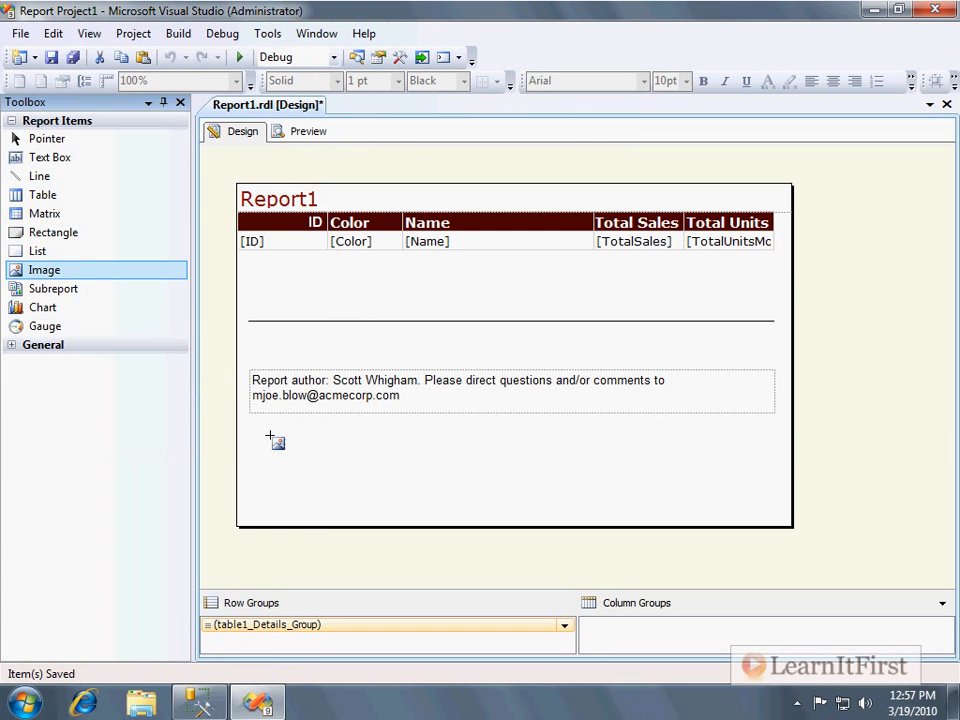
click(89, 33)
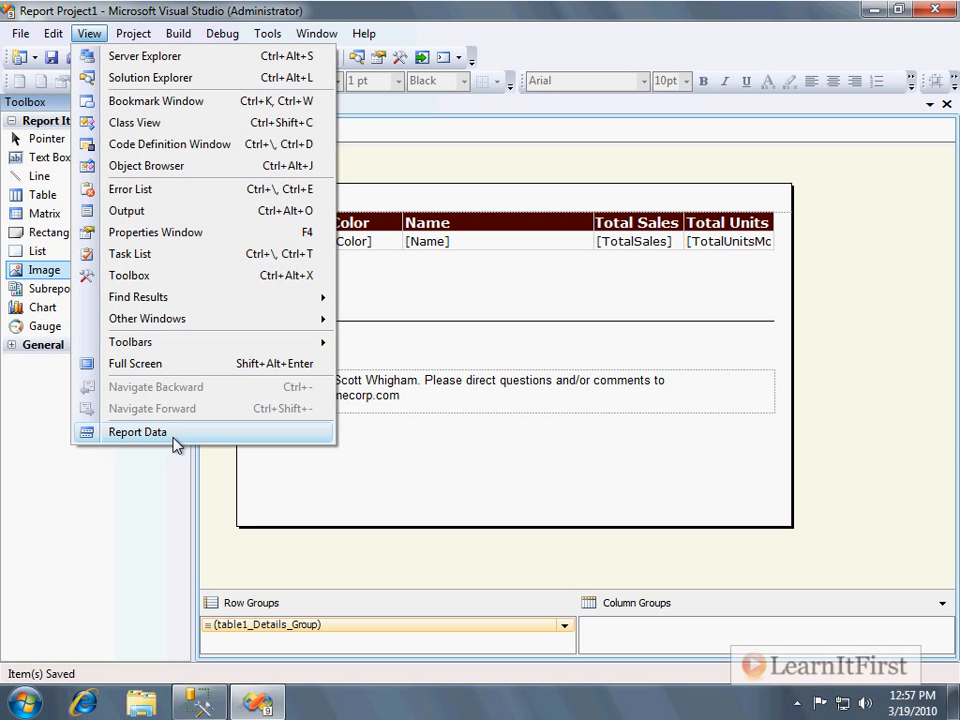
click(138, 432)
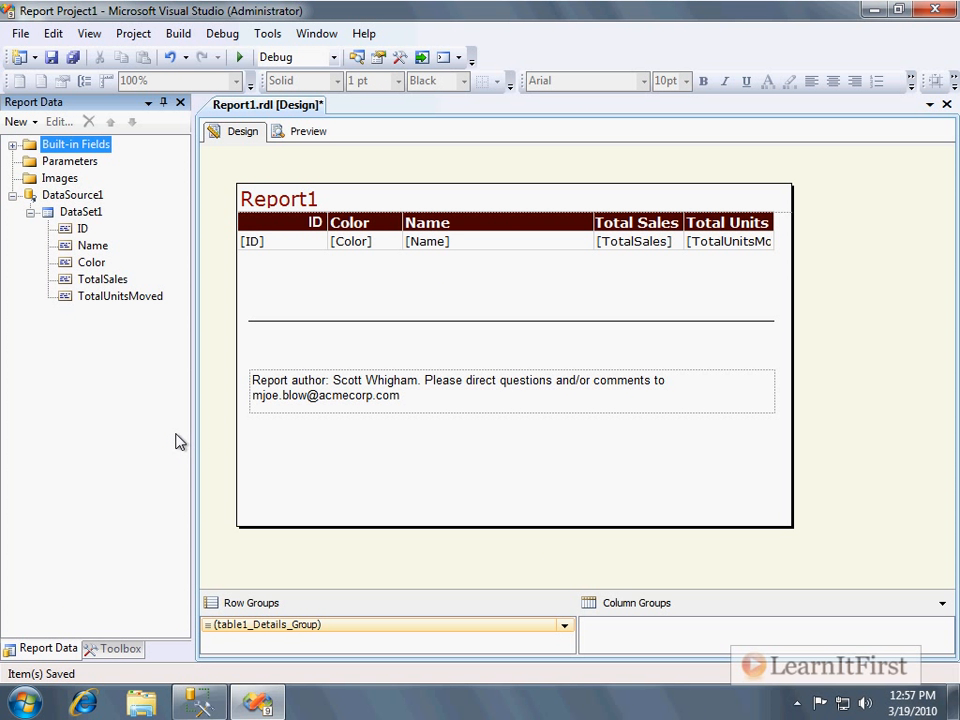
click(64, 178)
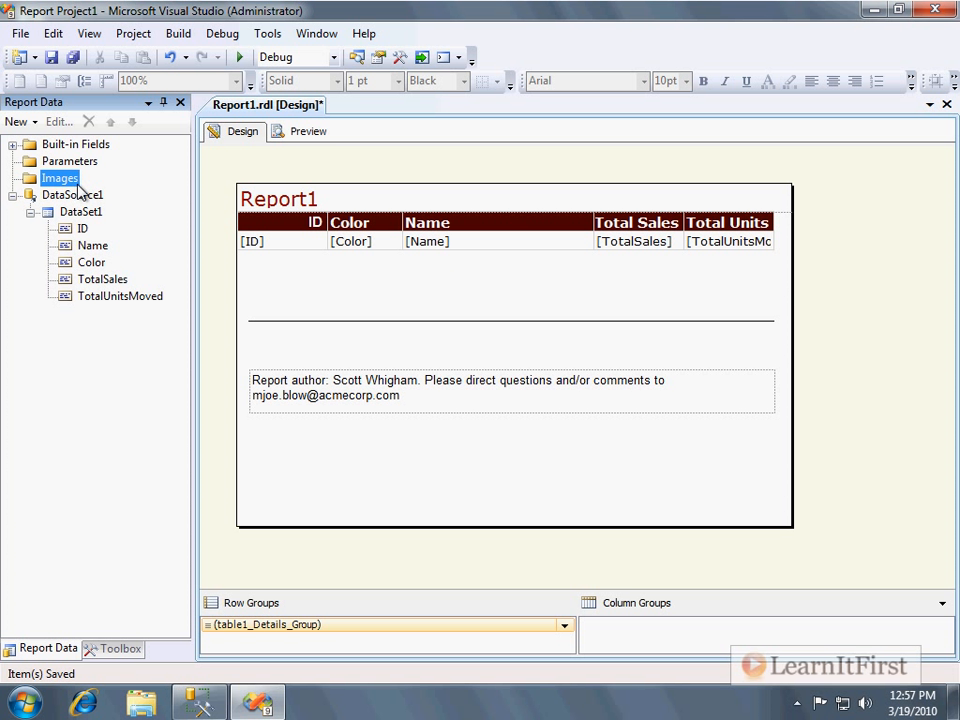
right_click(75, 190)
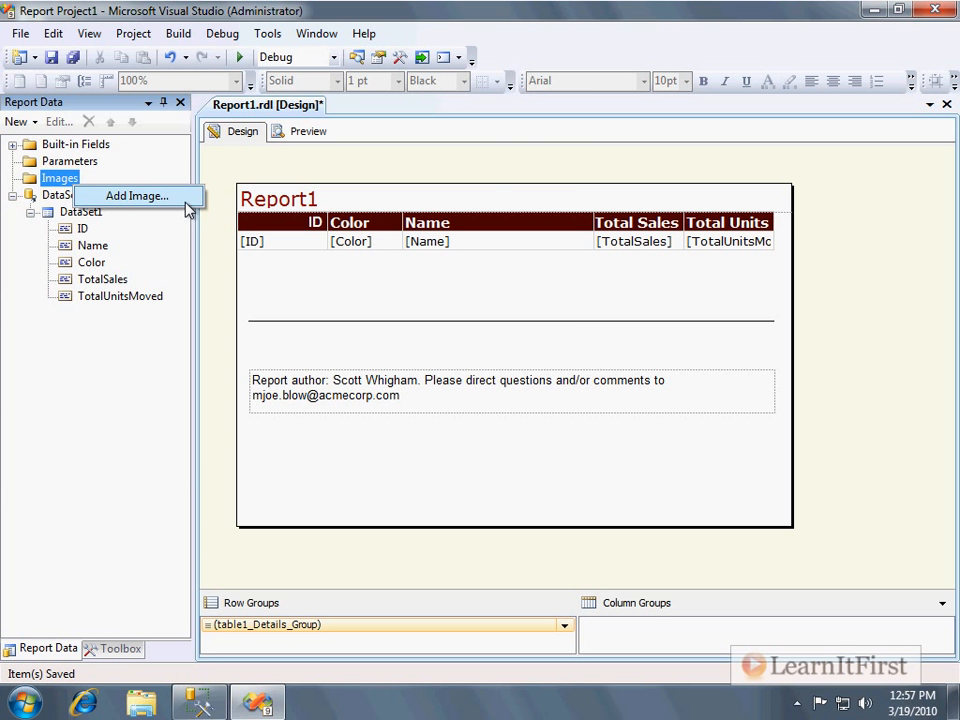
click(140, 196)
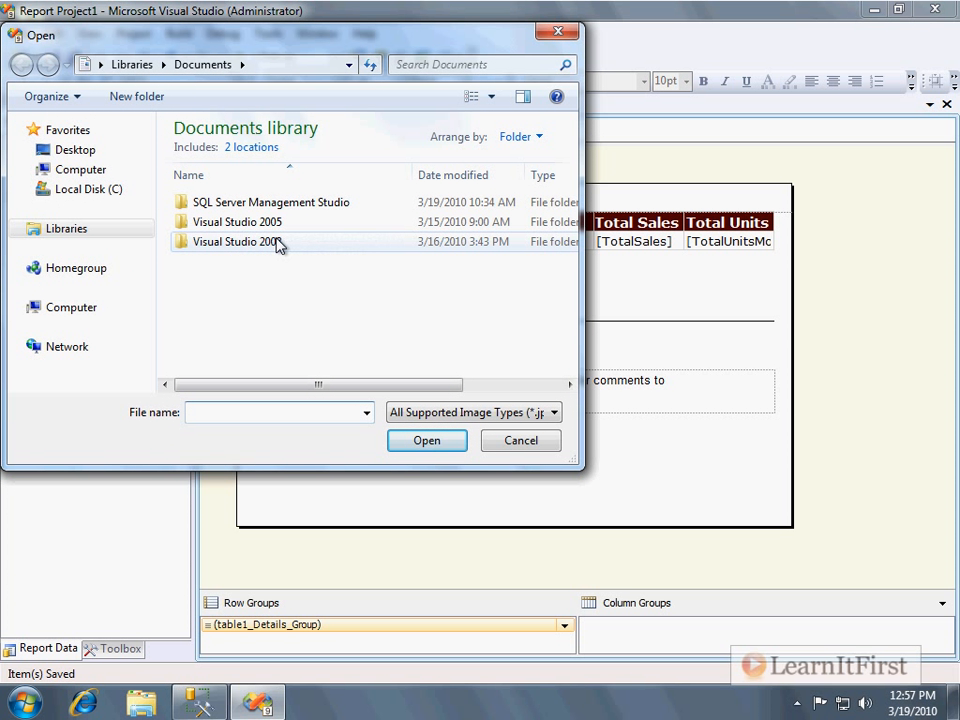
Browse to C:\Course 162\Report Resources\images and display the files as extra large icons.
click(92, 189)
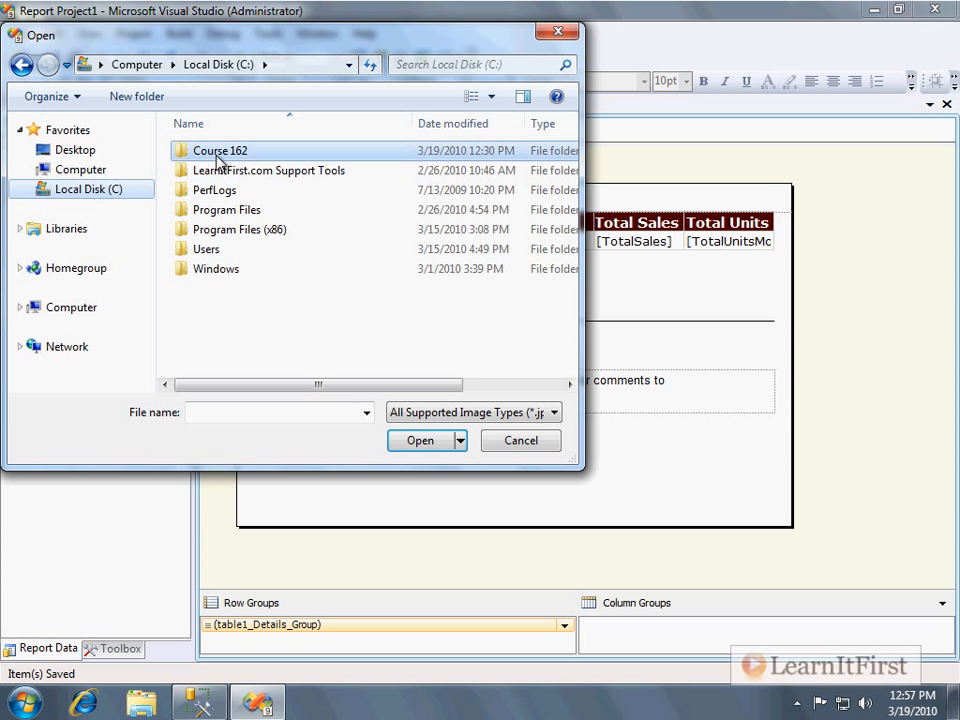
double_click(220, 152)
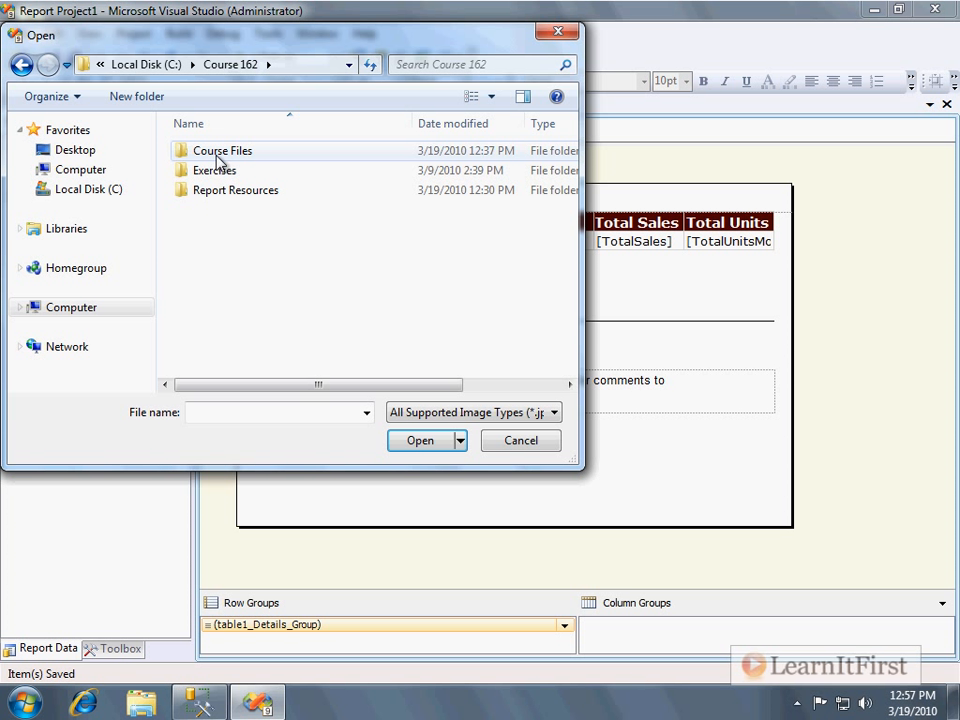
double_click(275, 197)
click(213, 158)
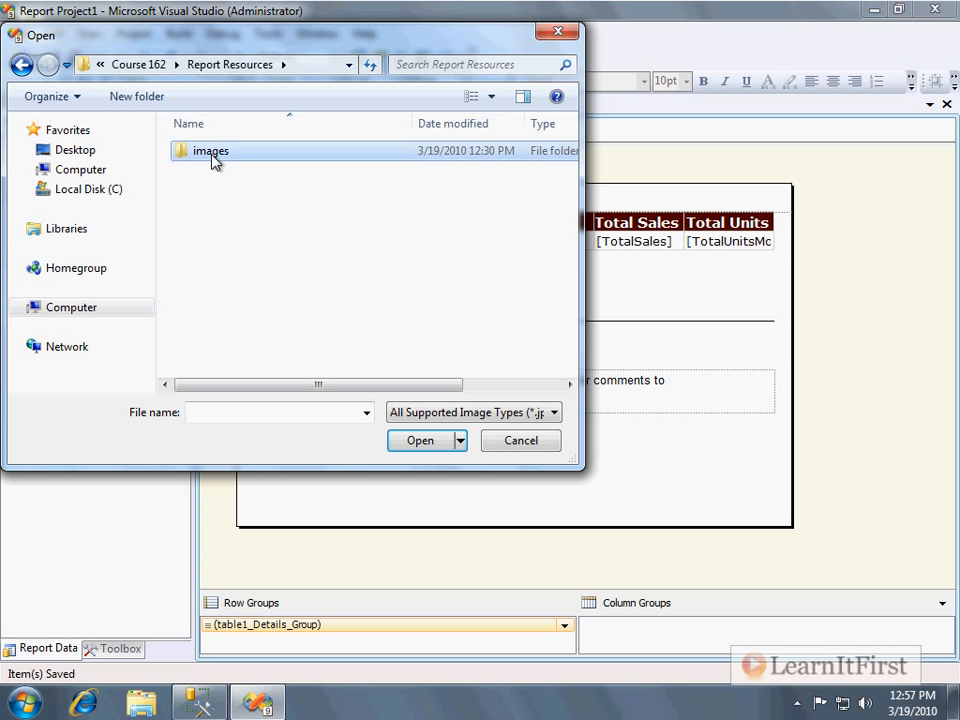
double_click(213, 158)
click(321, 218)
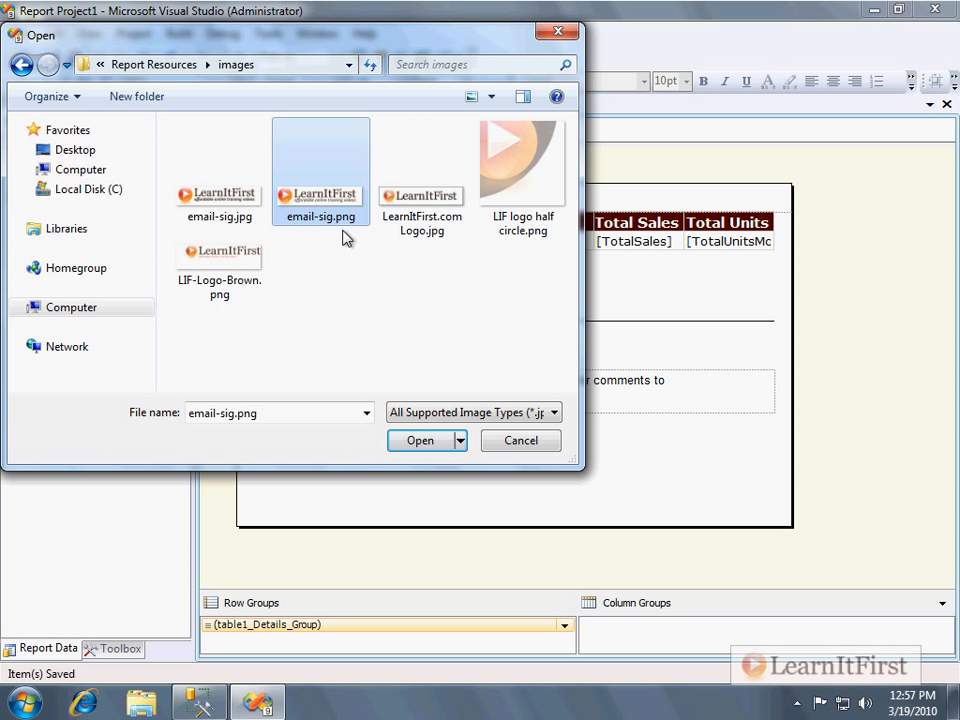
right_click(330, 306)
mouse_move(420, 307)
click(490, 308)
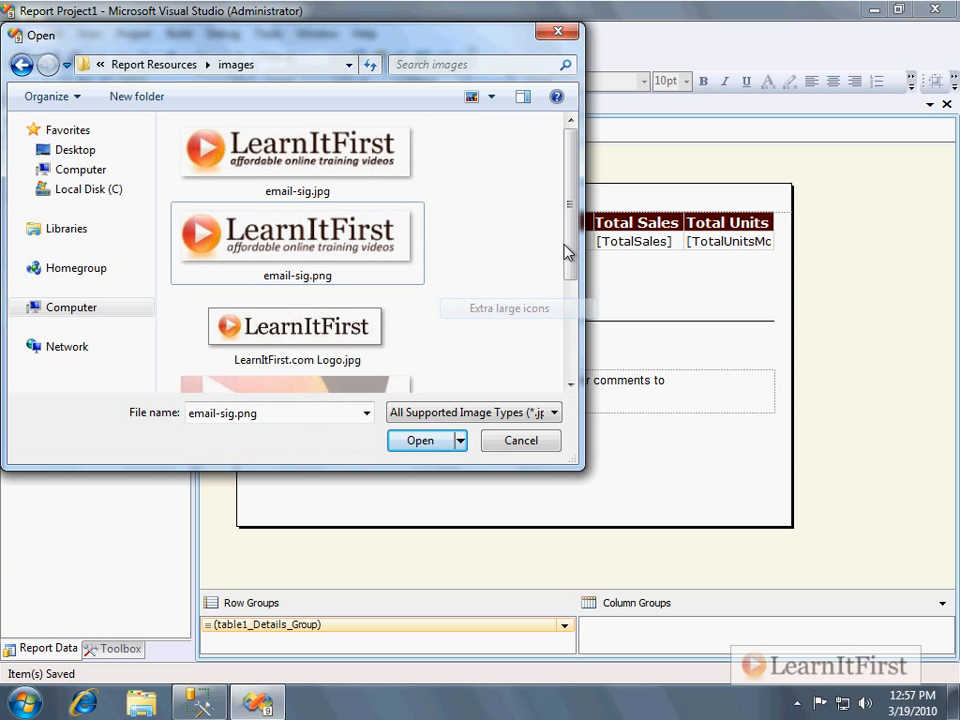
Enlarge the file dialog and embed the image LIF logo half circle.png in the report.
drag(582, 466, 905, 616)
scroll(690, 496, down, 1)
scroll(678, 499, up, 1)
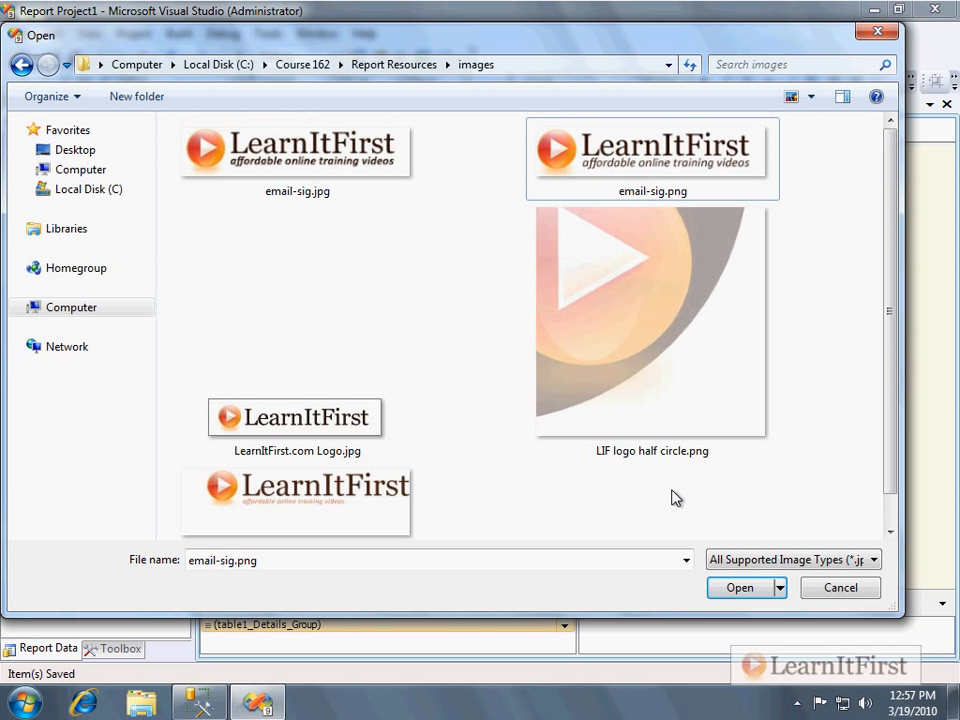
mouse_move(655, 445)
click(656, 321)
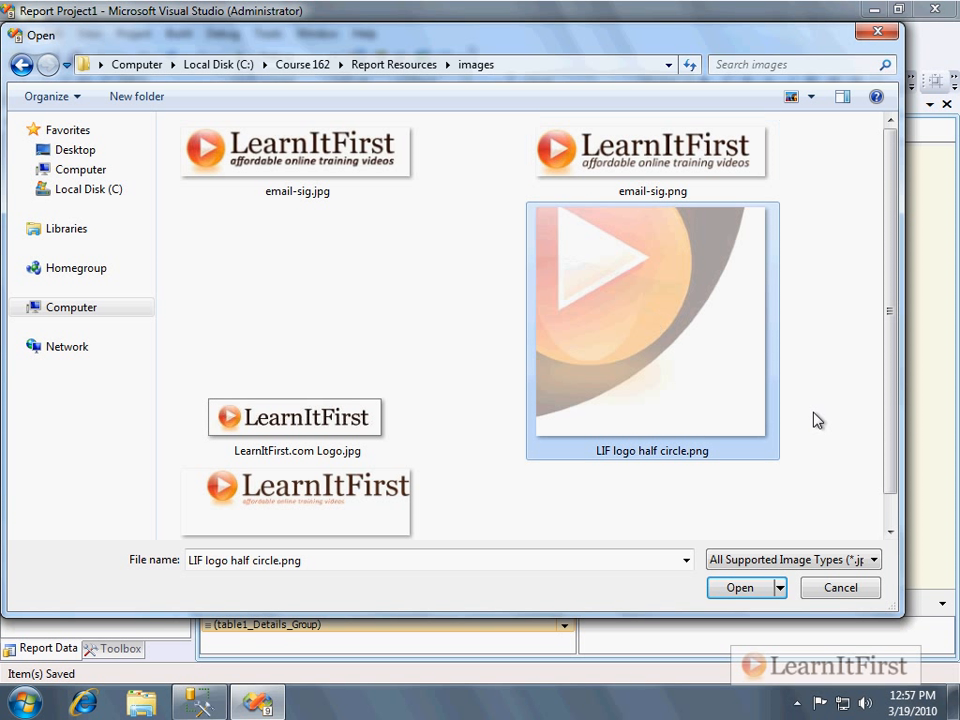
click(740, 590)
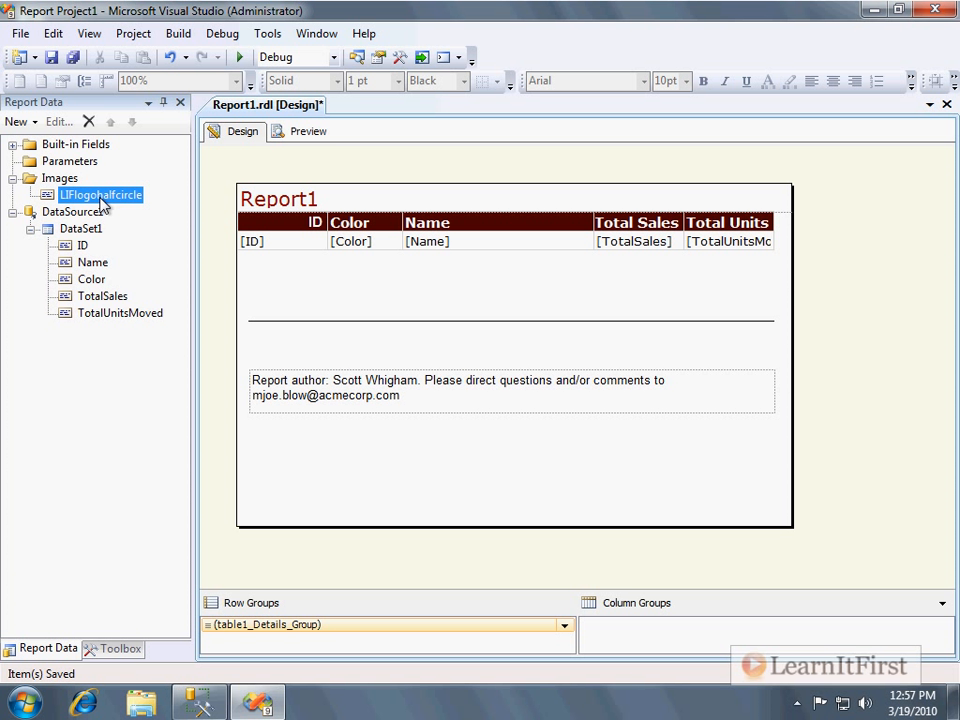
Try placing the embedded logo image onto the report body, cancelling its image properties.
drag(103, 204, 316, 200)
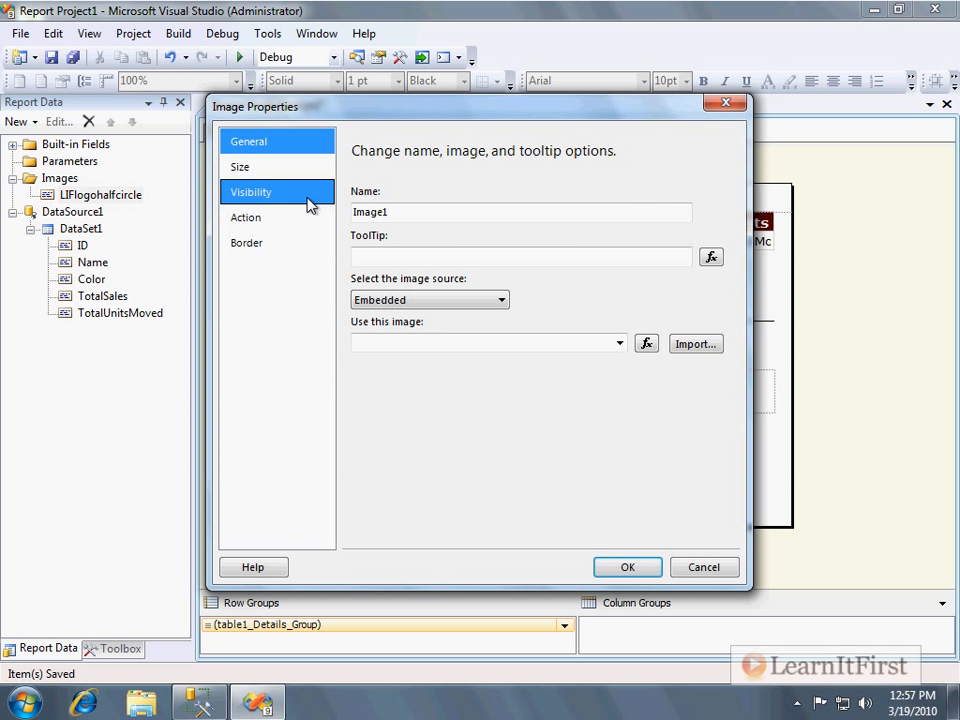
click(704, 568)
click(118, 648)
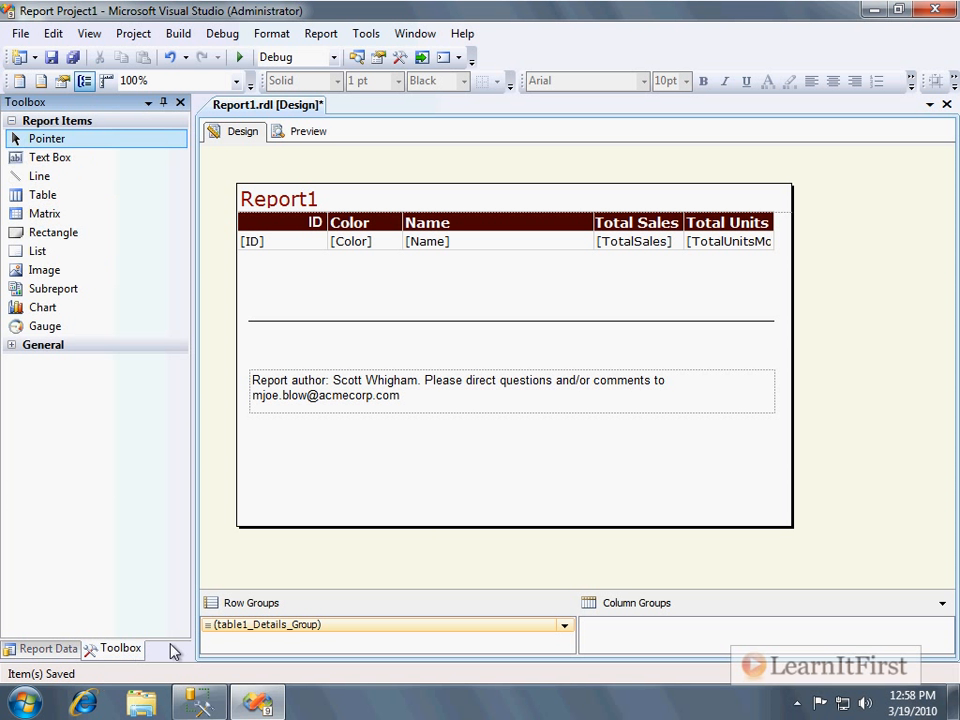
click(510, 230)
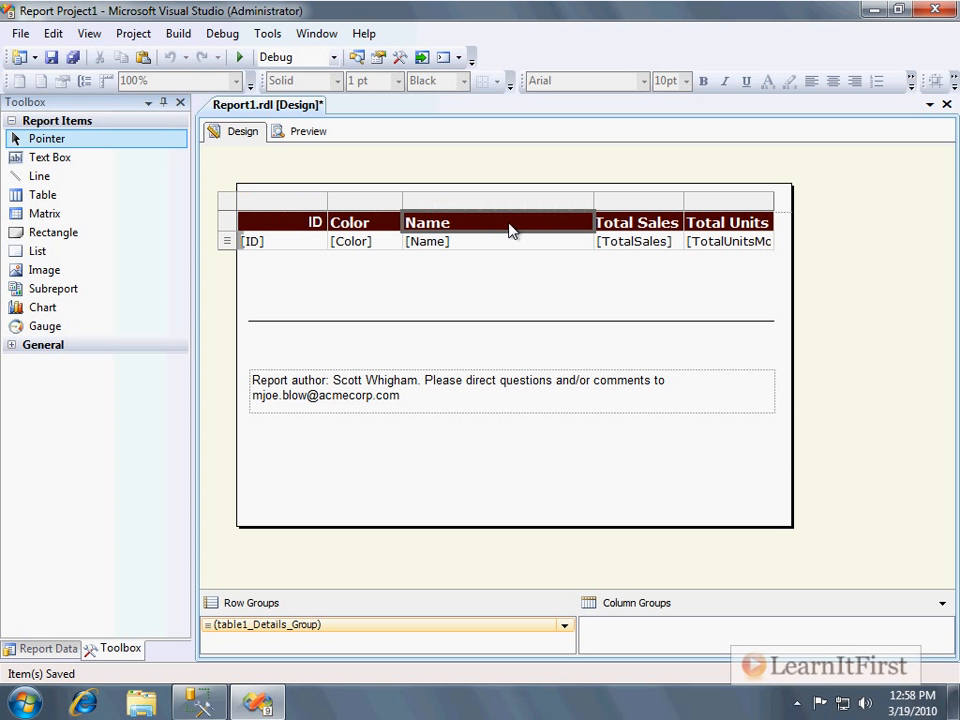
Select the table and move it down about 55 px to uncover the Report1 title.
click(228, 204)
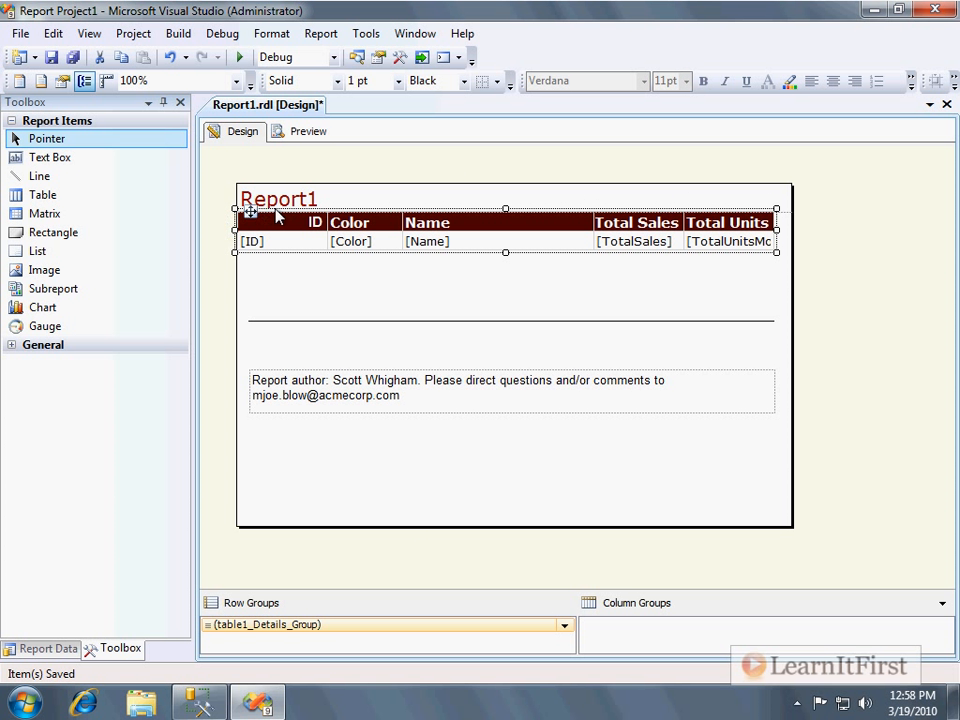
drag(276, 212, 277, 267)
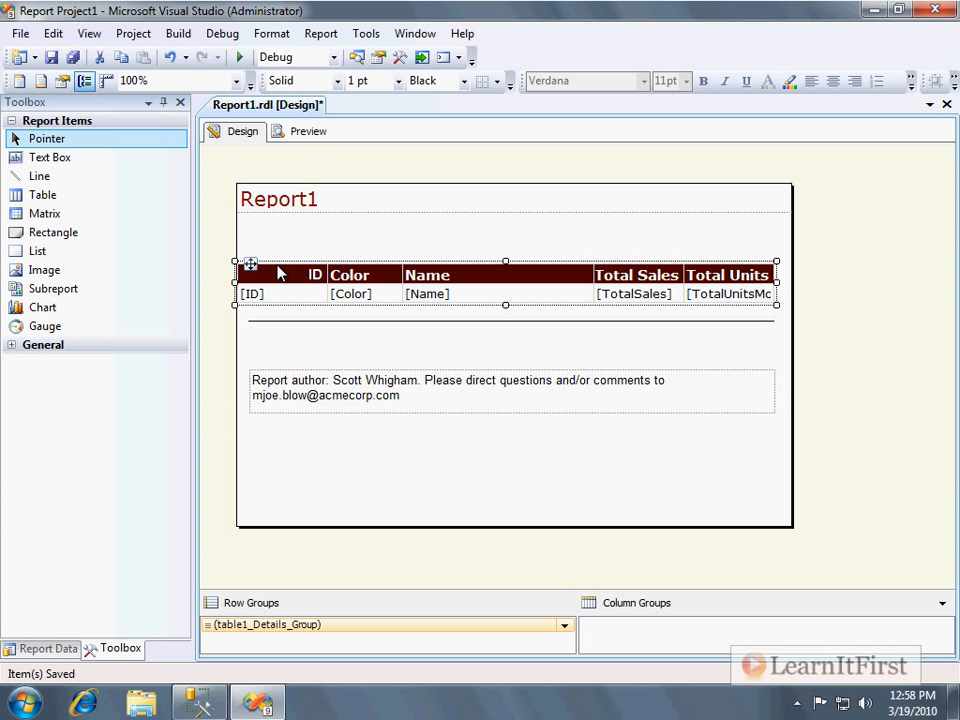
Move the Report1 title text box down to sit just above the table, undoing an accidental deletion.
click(284, 196)
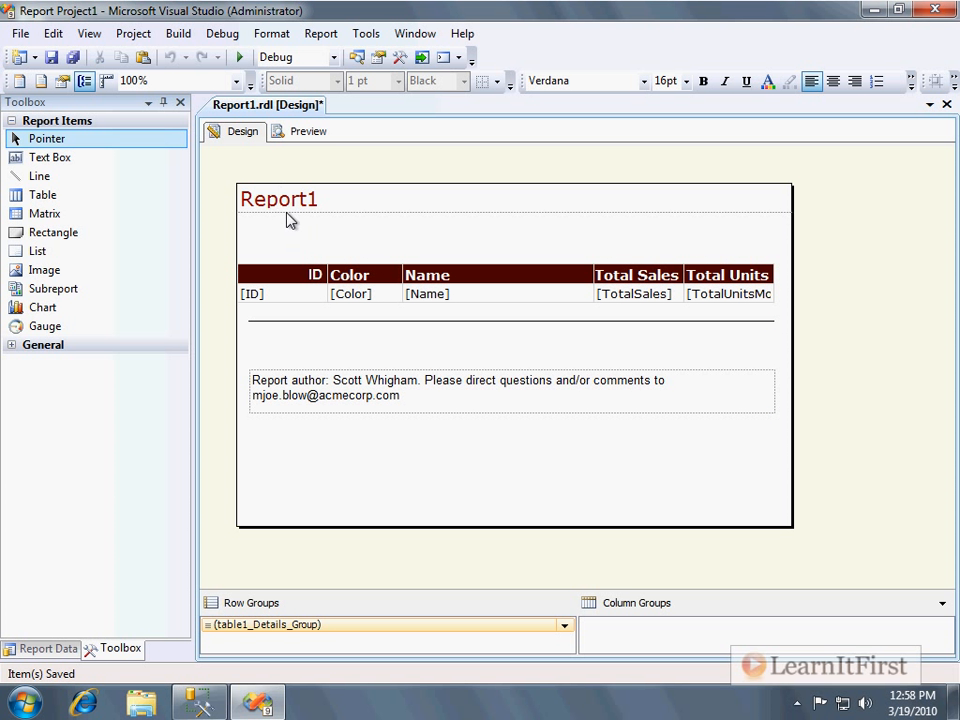
click(288, 219)
click(250, 198)
click(408, 219)
drag(410, 212, 408, 258)
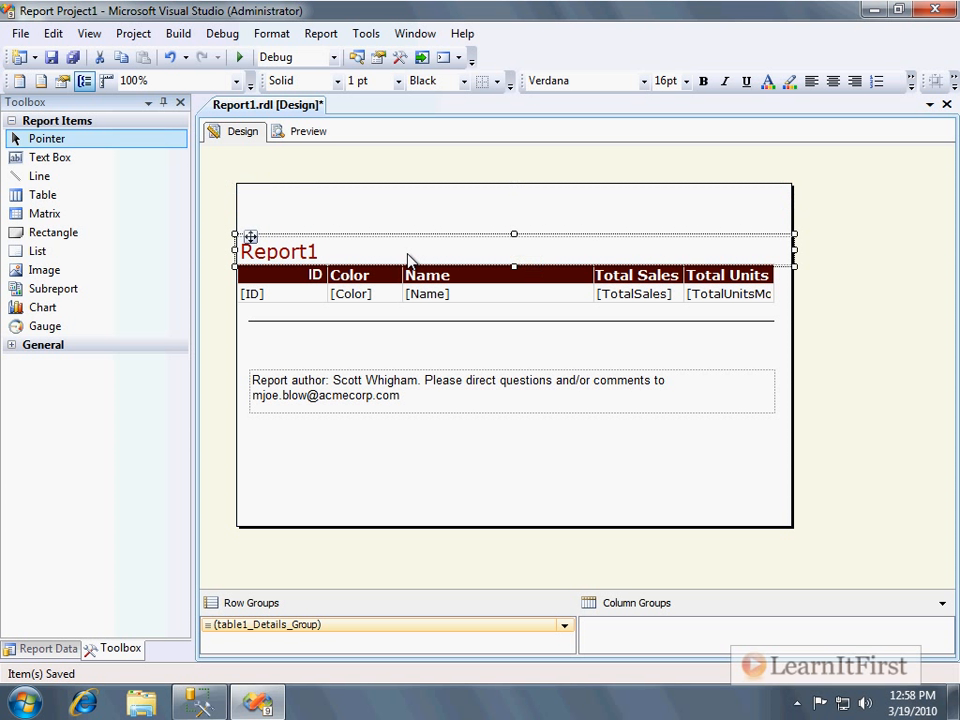
key(Delete)
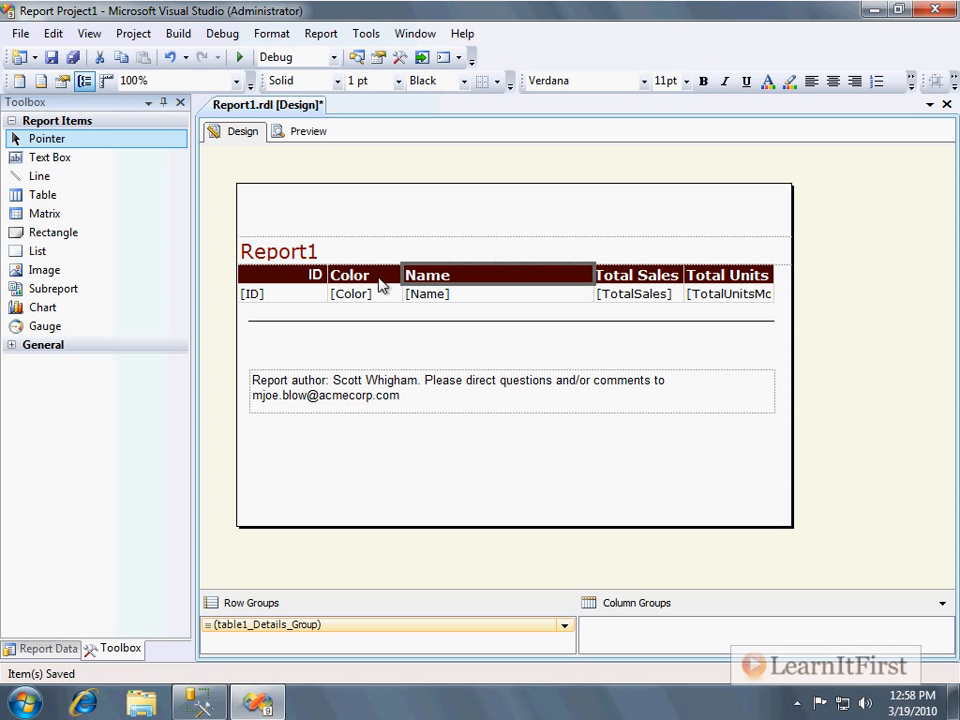
click(262, 276)
key(ctrl+z)
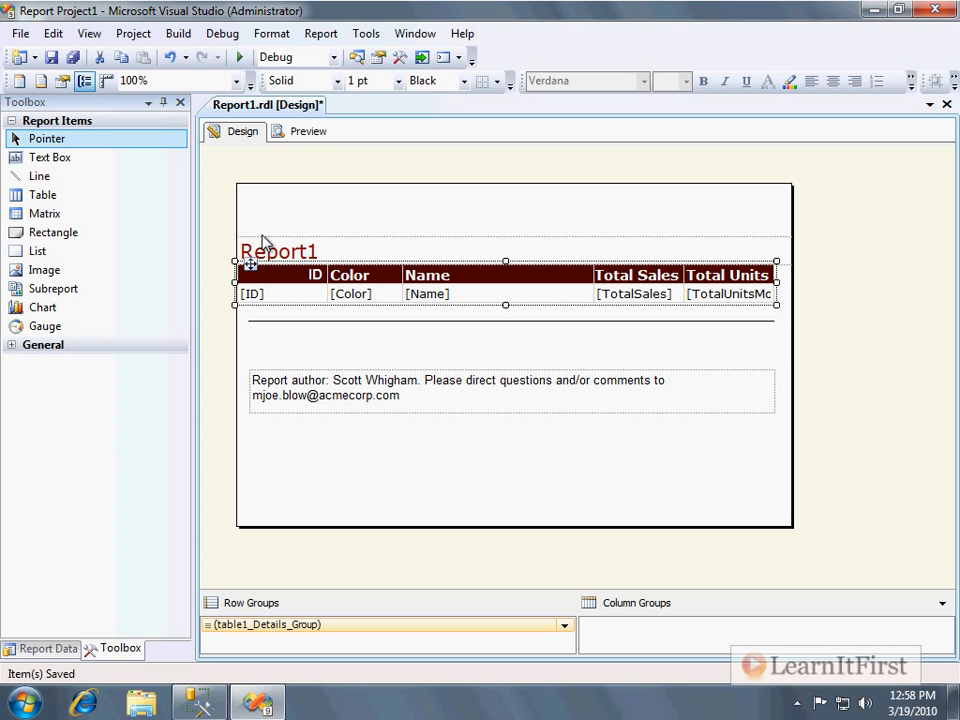
Move the title and table down together, and move the author note text box to the bottom of the body.
click(257, 246)
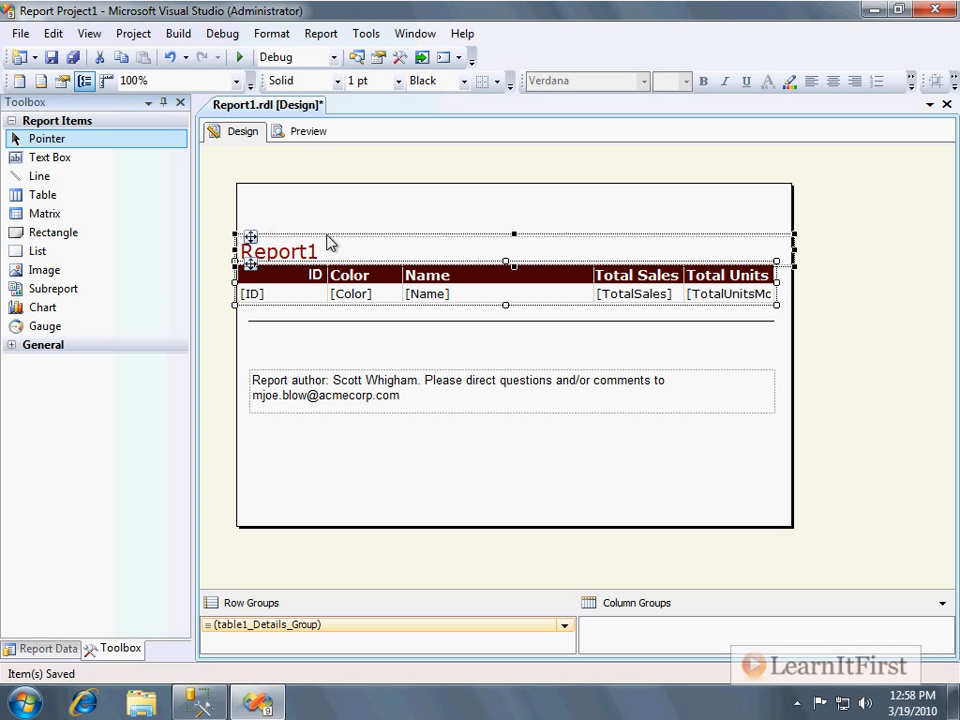
drag(369, 236, 369, 288)
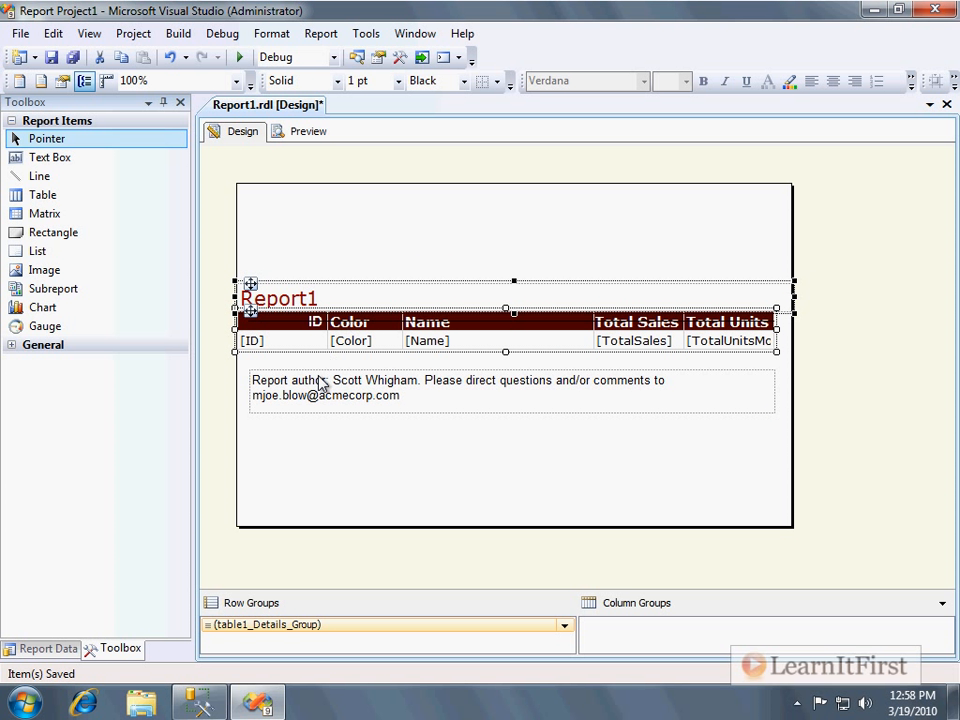
click(333, 372)
drag(320, 370, 318, 476)
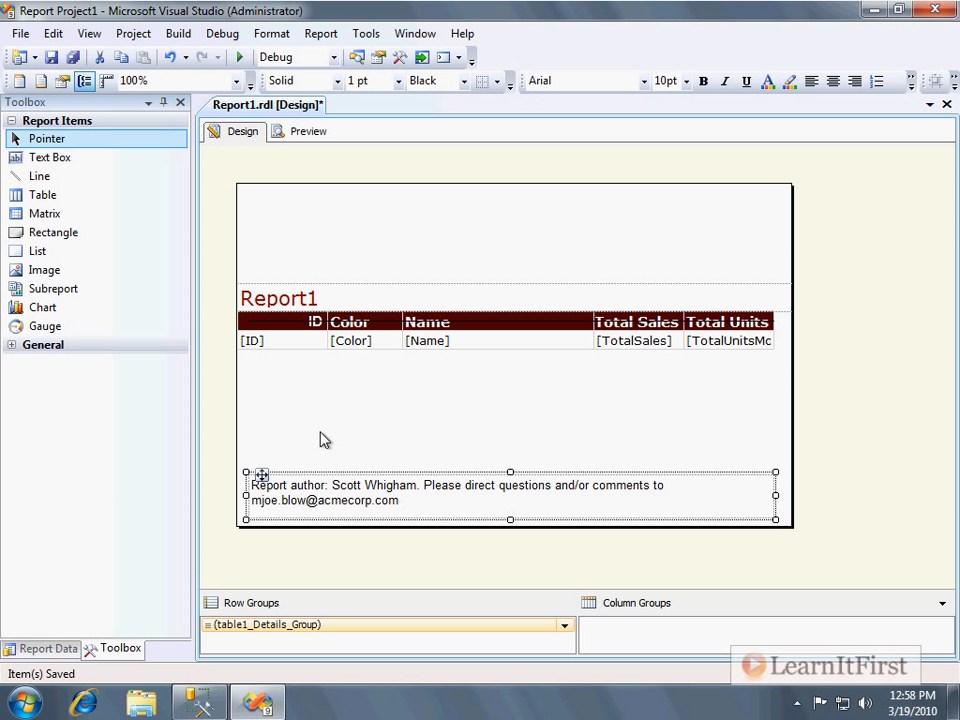
Select the horizontal line hidden behind the table header and delete it.
click(424, 390)
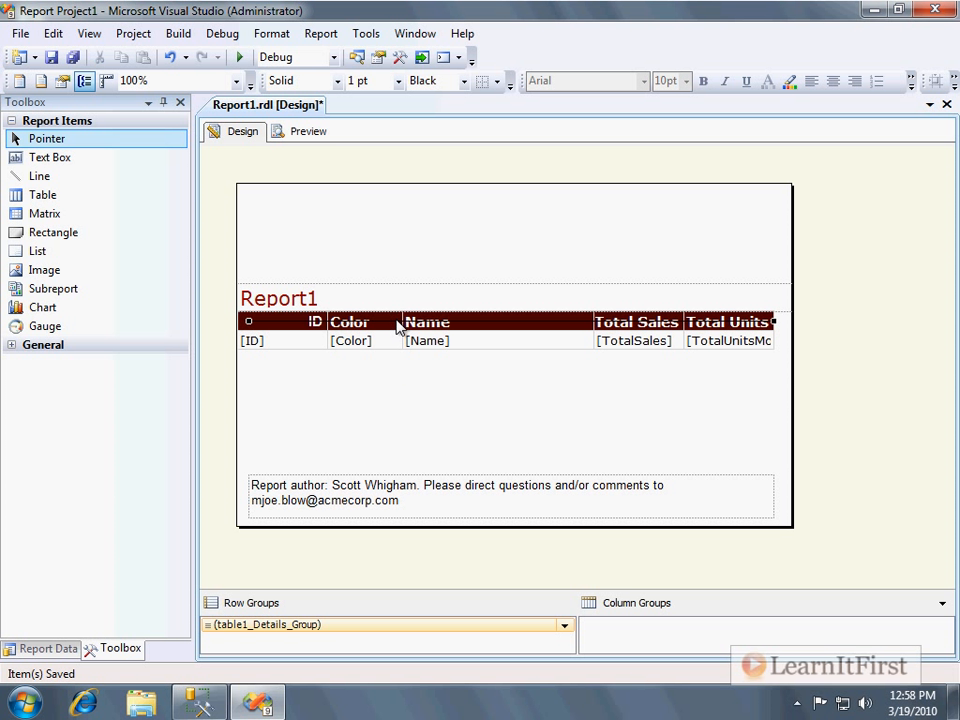
key(Delete)
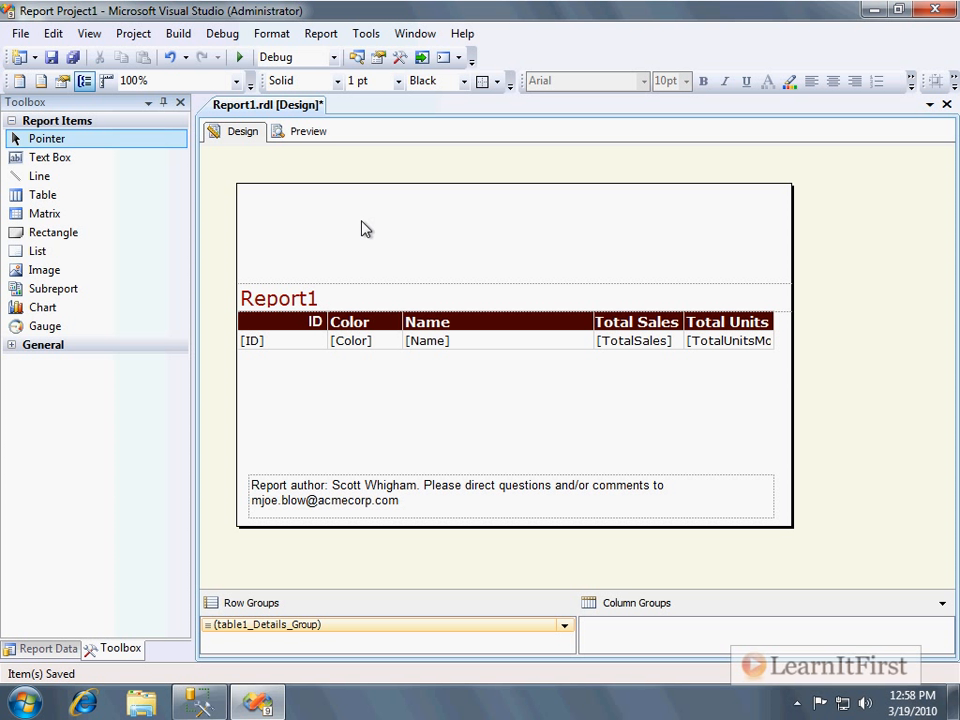
Delete the Report1 title text box and undo the deletion.
click(306, 298)
click(301, 324)
click(271, 304)
click(247, 316)
click(250, 300)
key(Delete)
click(252, 322)
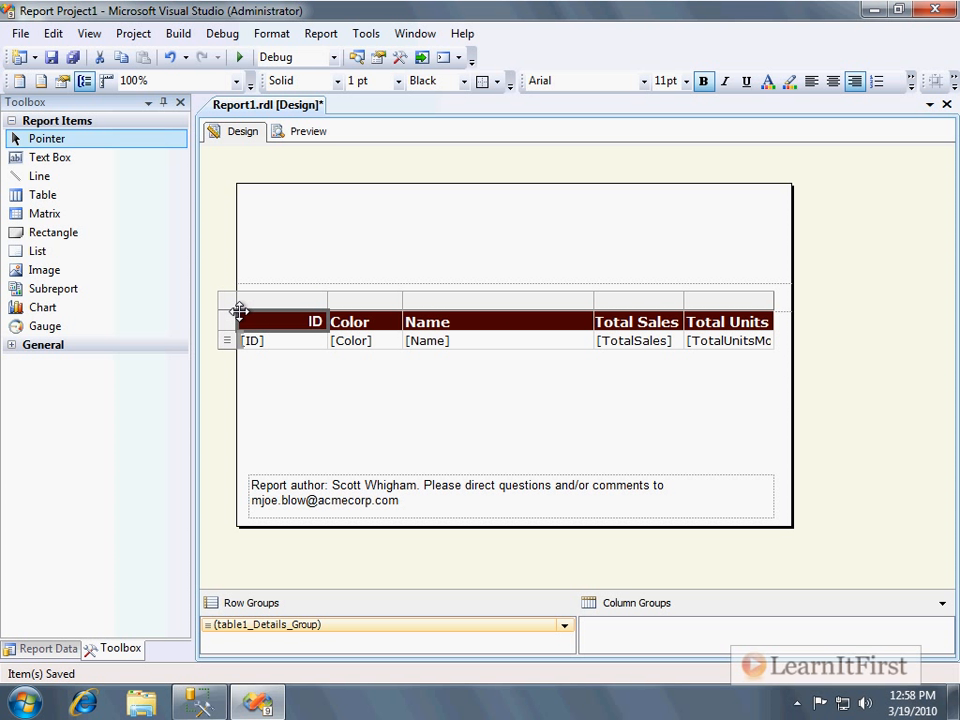
key(ctrl+z)
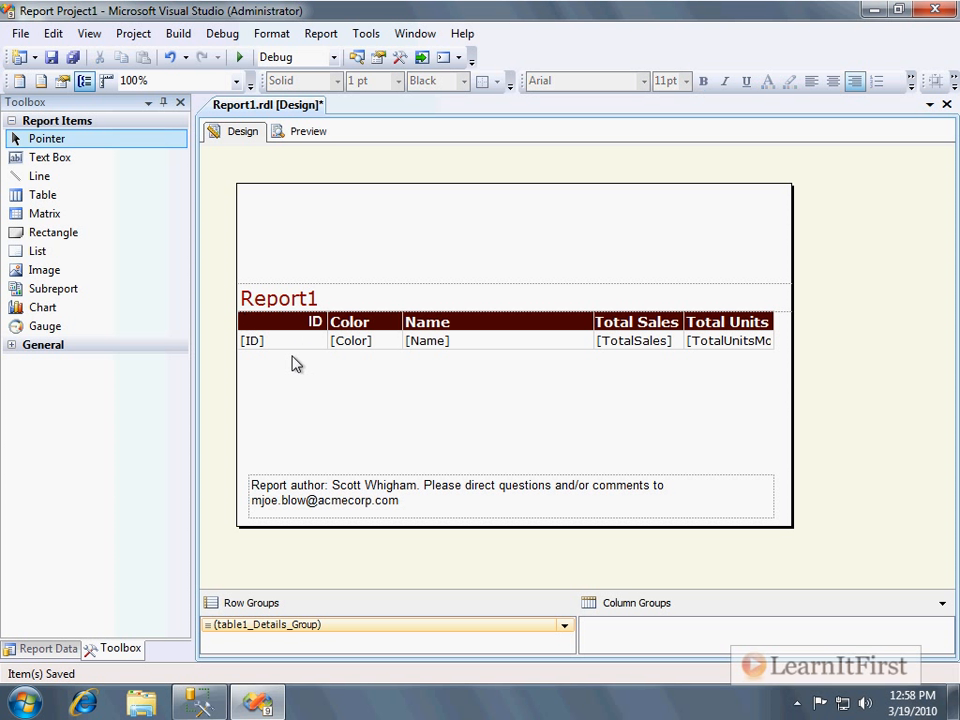
Move the Report1 title text box up to the top of the report body.
click(250, 310)
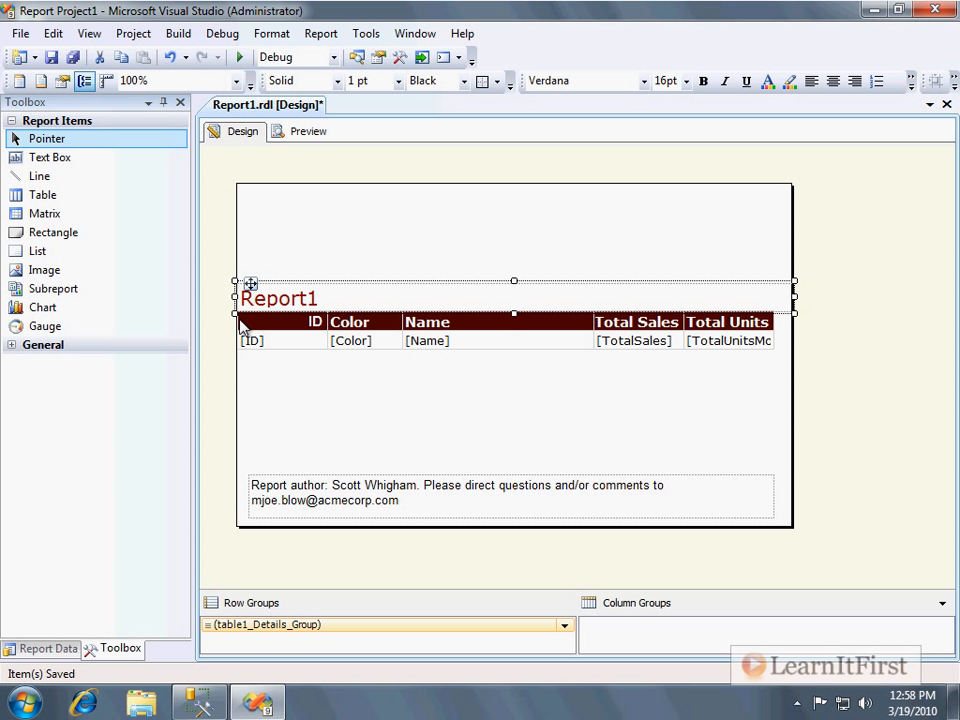
drag(362, 283, 372, 212)
click(354, 317)
Move the table down just above the author note and place the Report1 title directly above the table.
click(247, 316)
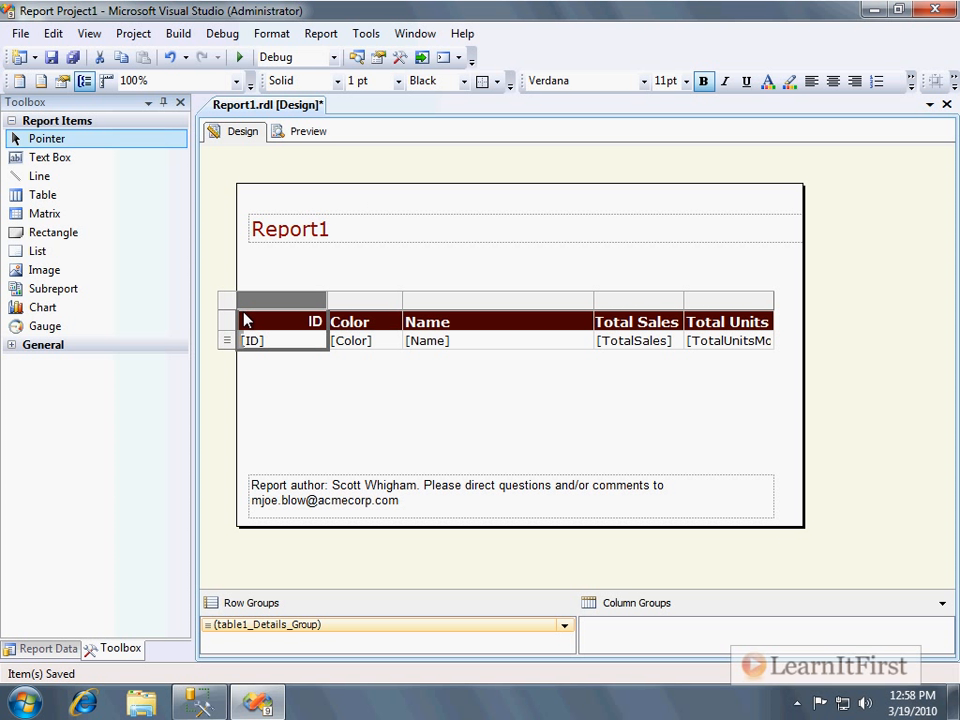
click(245, 307)
click(238, 288)
click(243, 315)
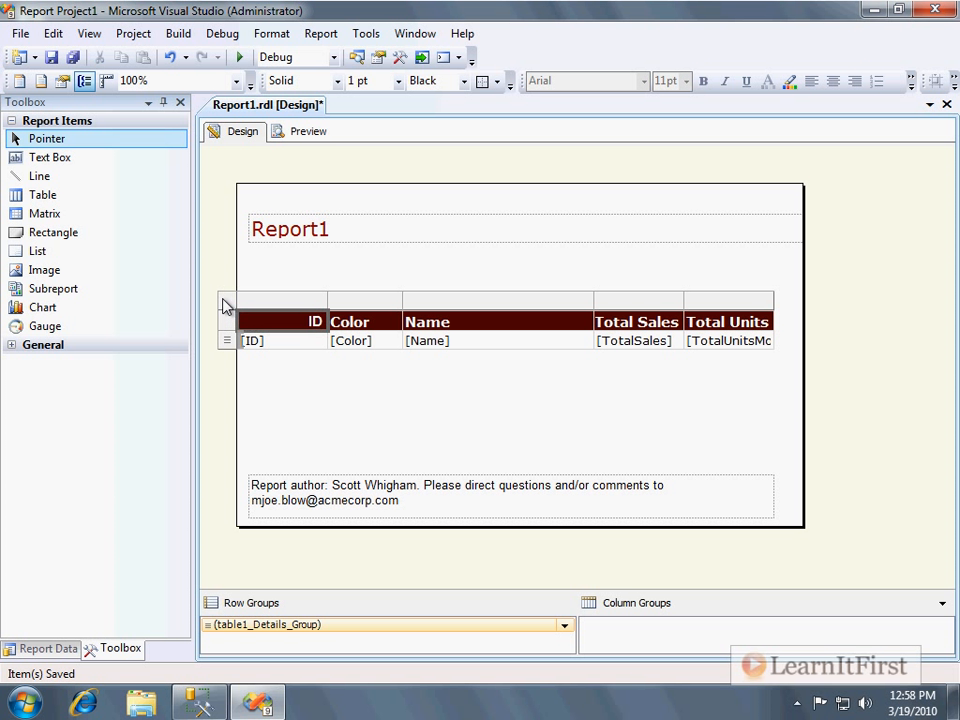
click(223, 299)
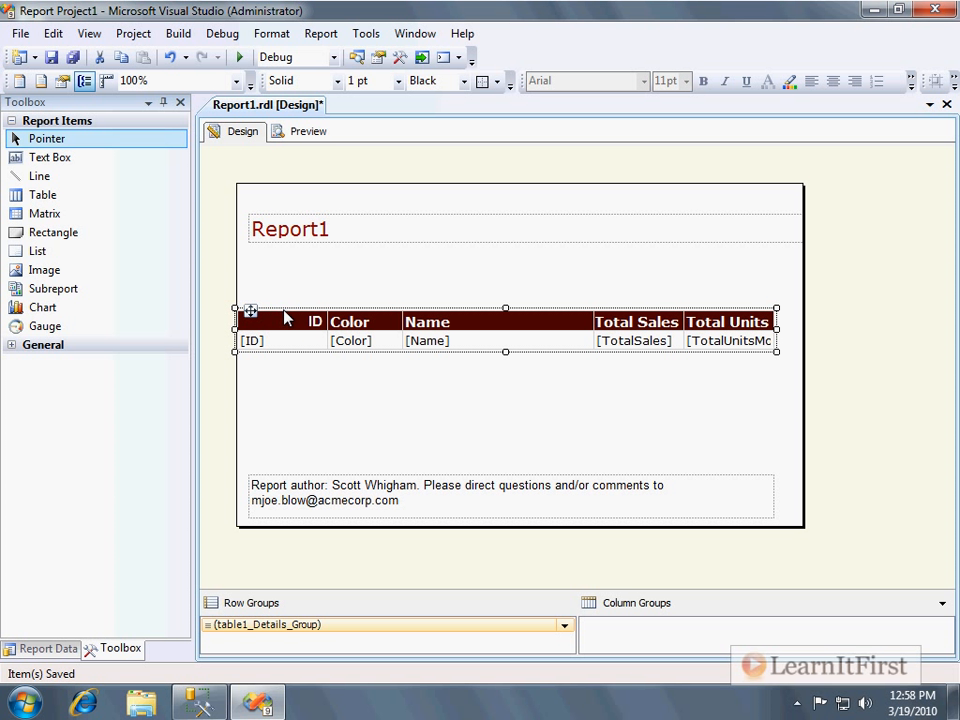
drag(246, 313, 244, 400)
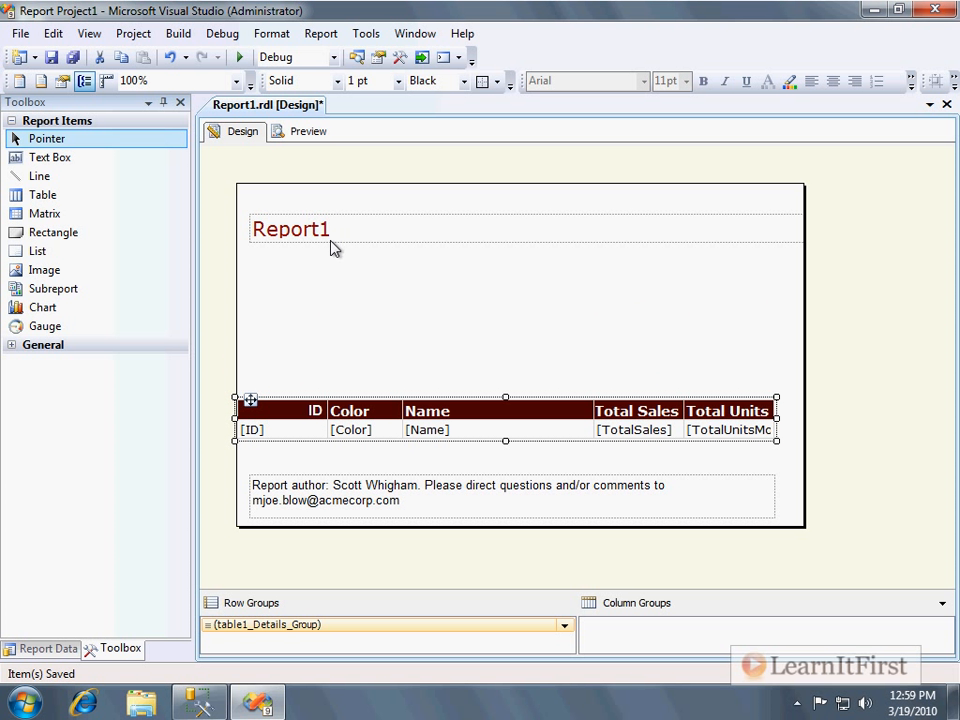
drag(336, 247, 321, 399)
click(401, 315)
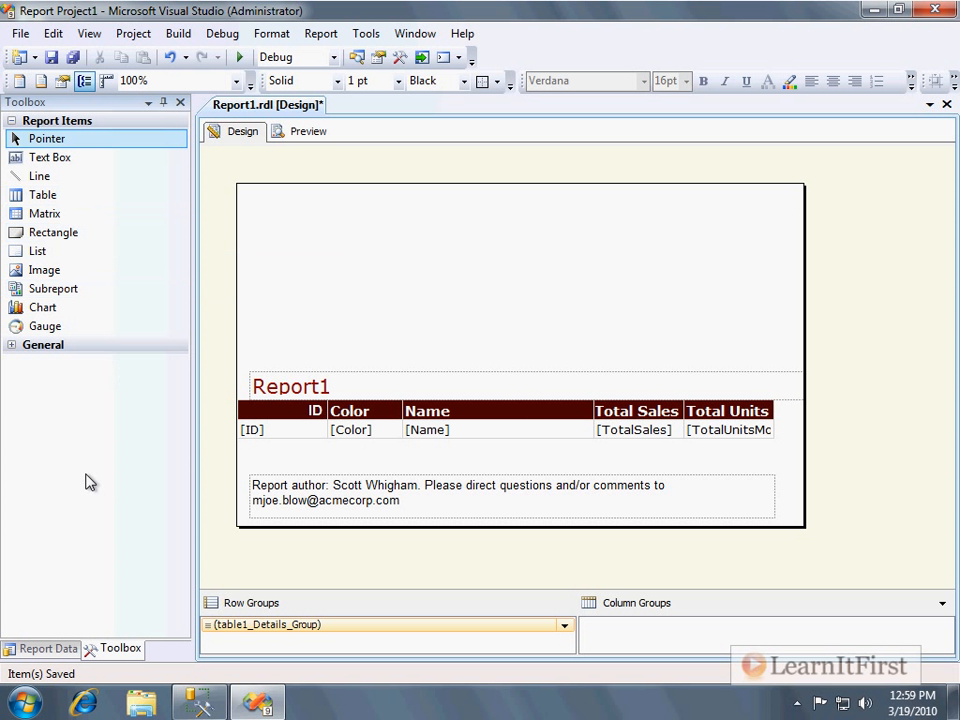
Show the Report Data pane and drag the LIFlogohalfcircle image onto the report body.
click(45, 648)
drag(100, 195, 266, 217)
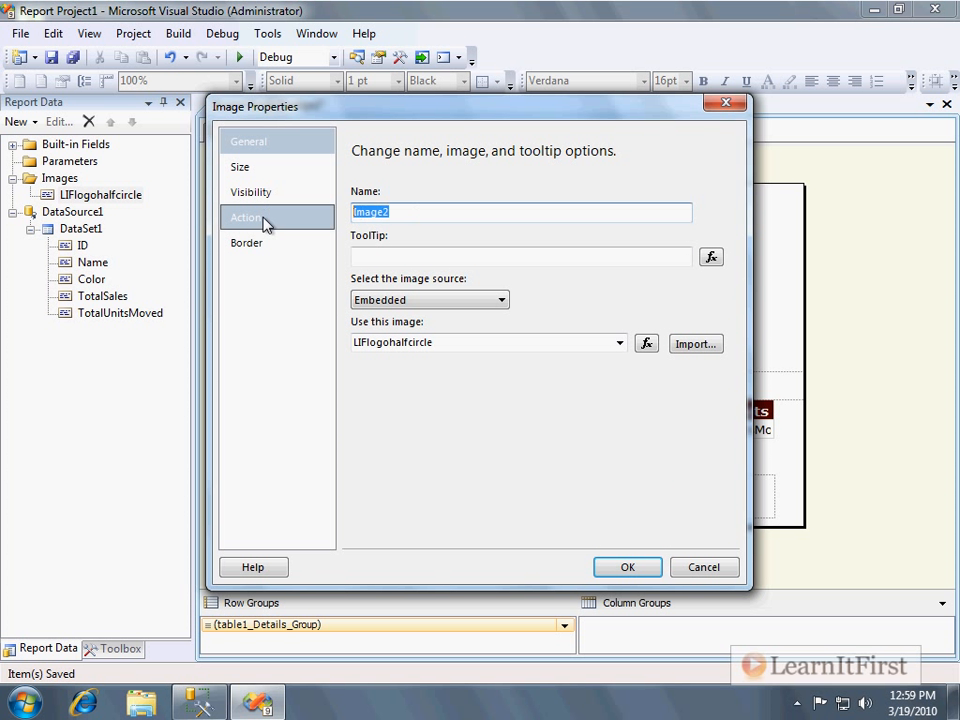
text(LearnItFirst.com L)
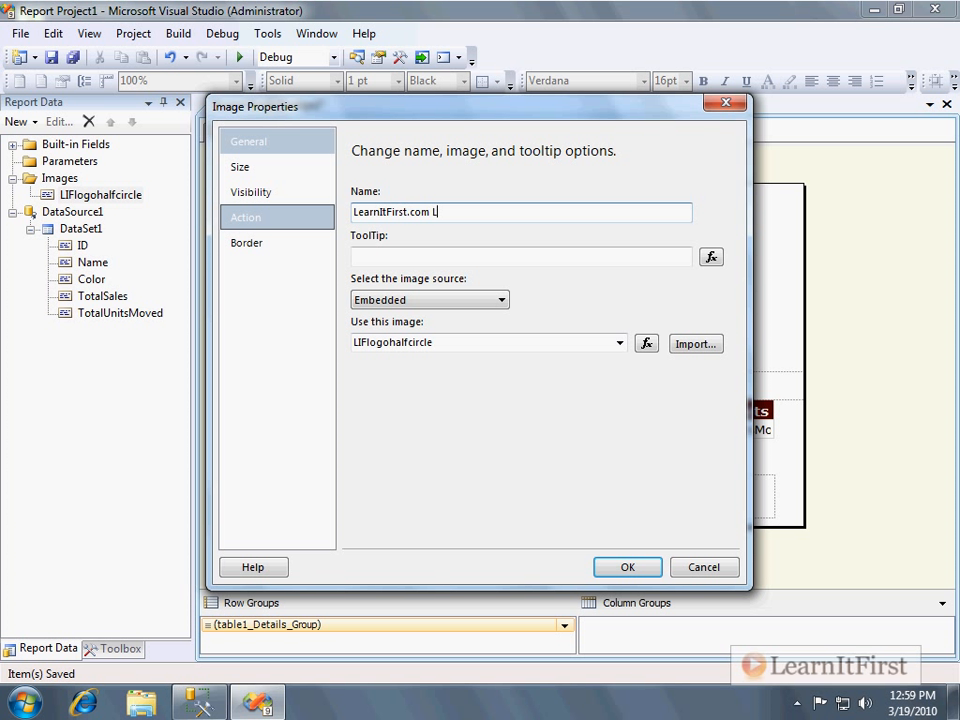
key(Tab)
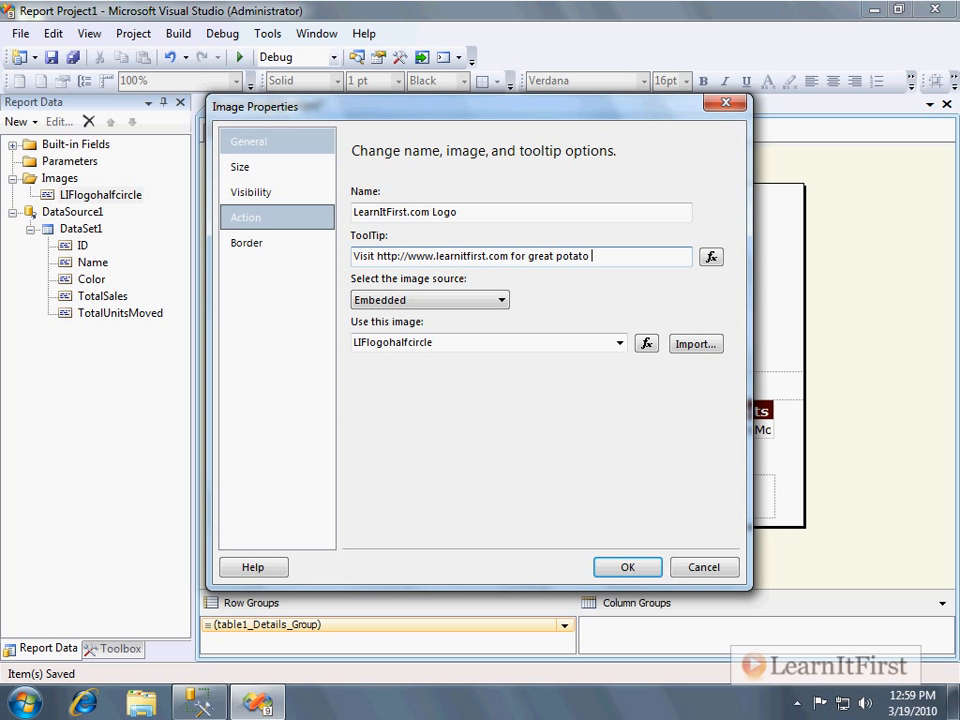
click(502, 302)
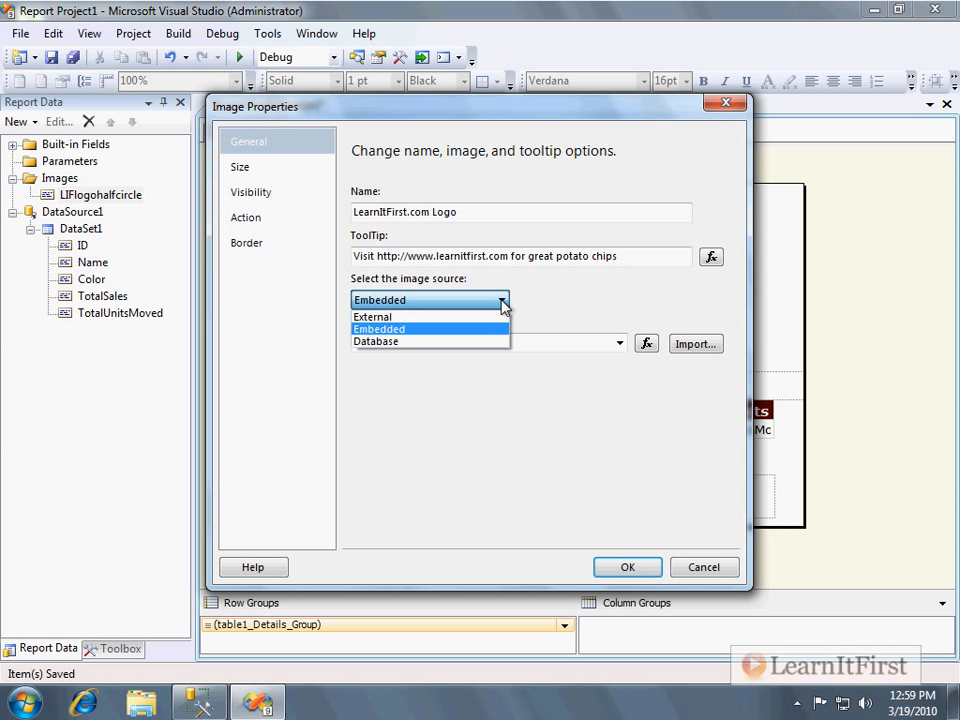
click(484, 305)
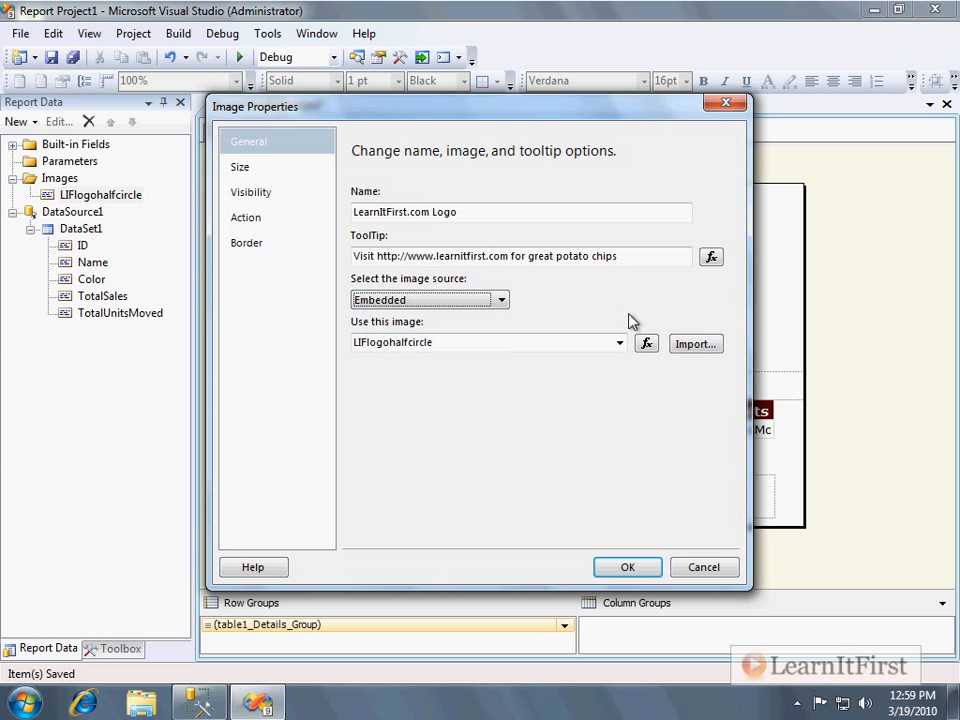
Review the image's size display options and visibility settings.
click(262, 173)
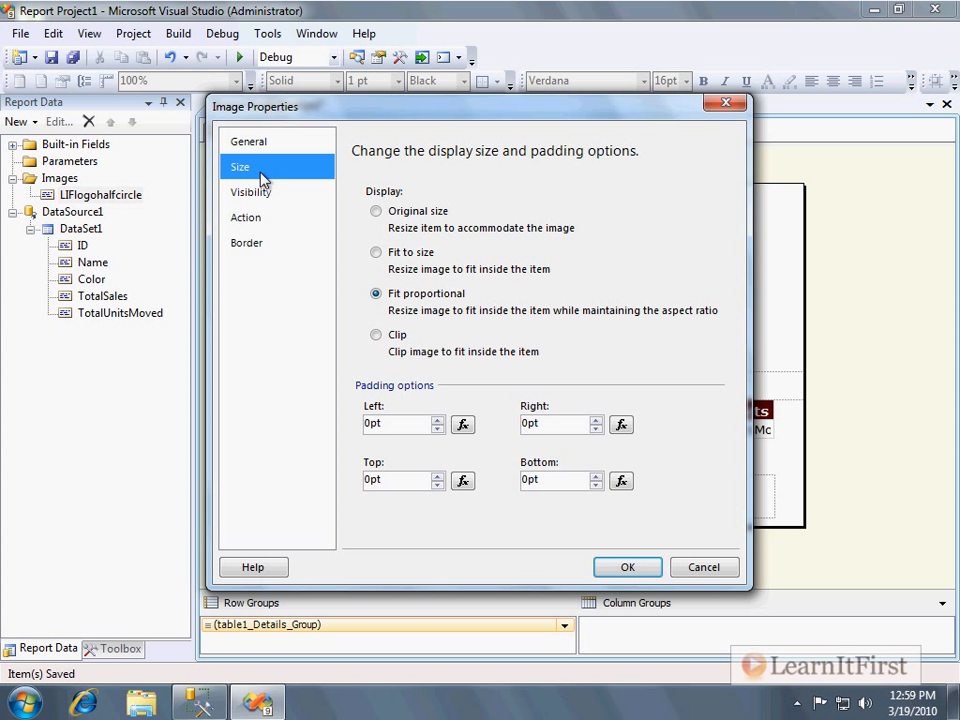
click(422, 214)
click(488, 305)
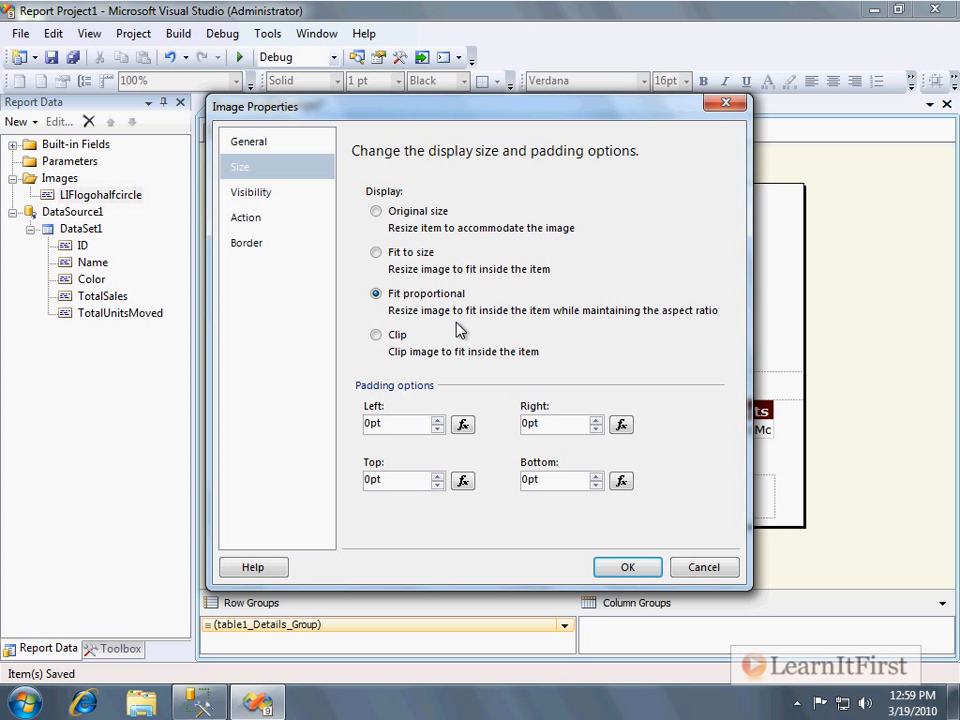
click(439, 210)
click(275, 198)
click(276, 220)
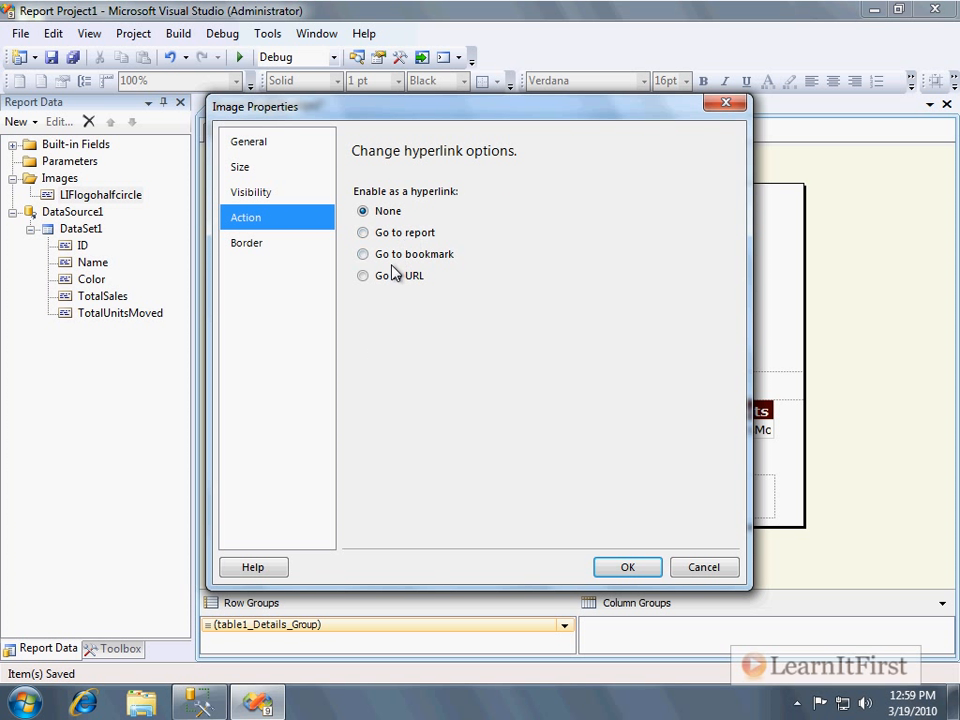
click(391, 278)
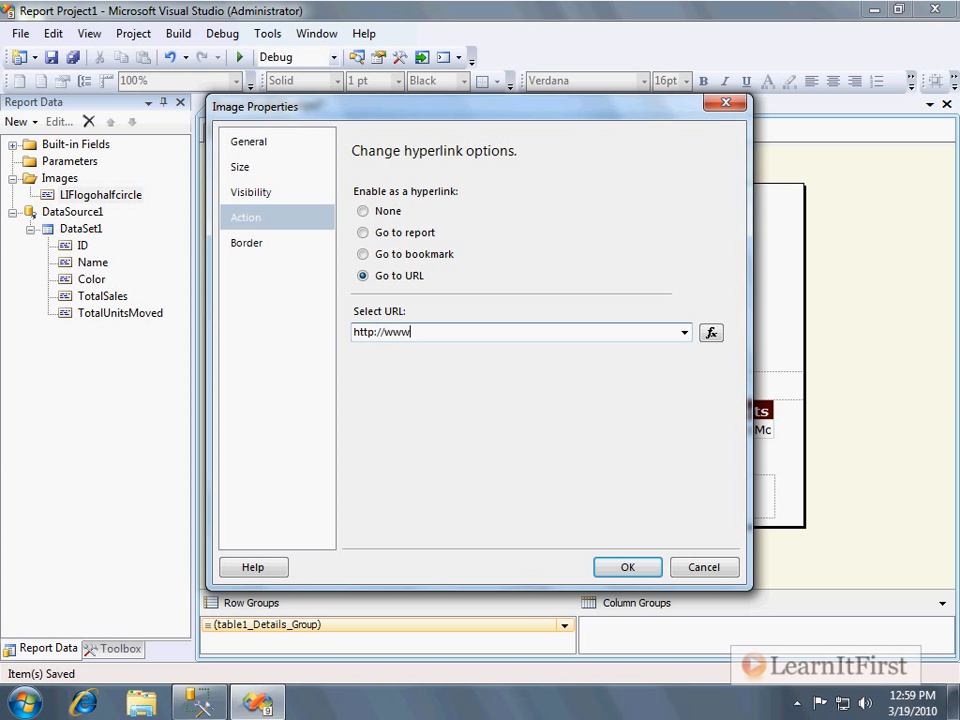
text(http://www.microsoft.com)
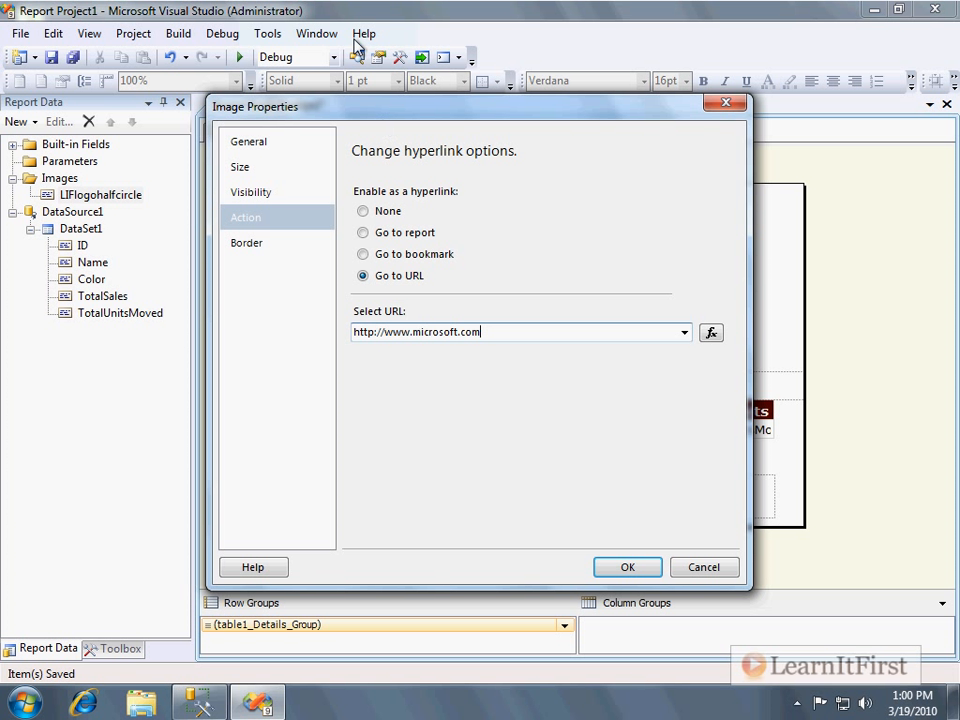
Set the image border width to 0.75pt with the None preset and try to confirm the properties.
click(250, 250)
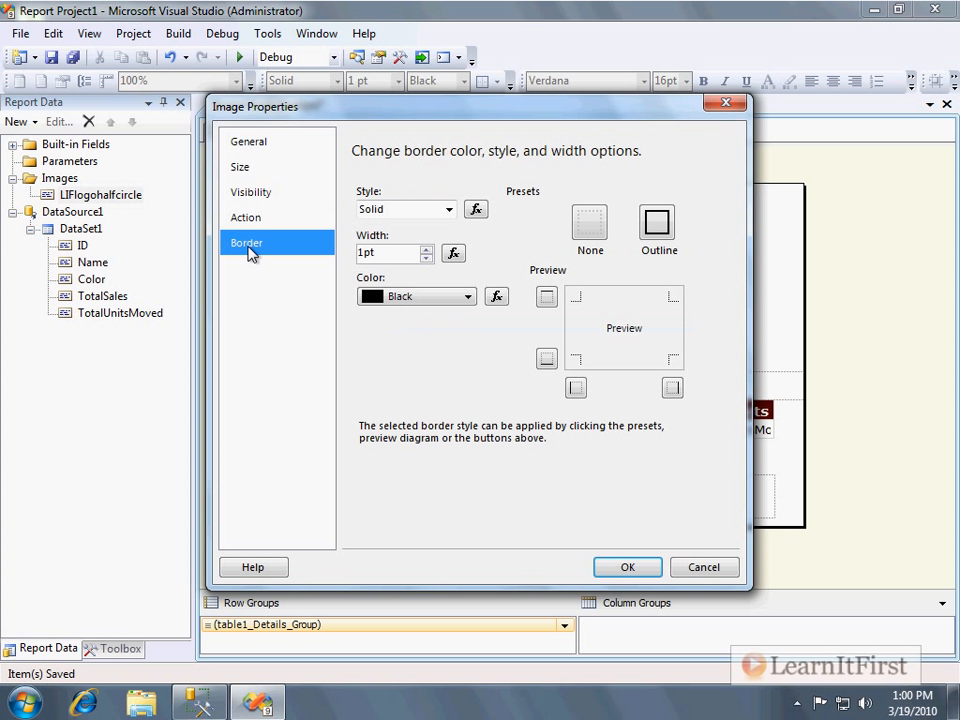
click(426, 258)
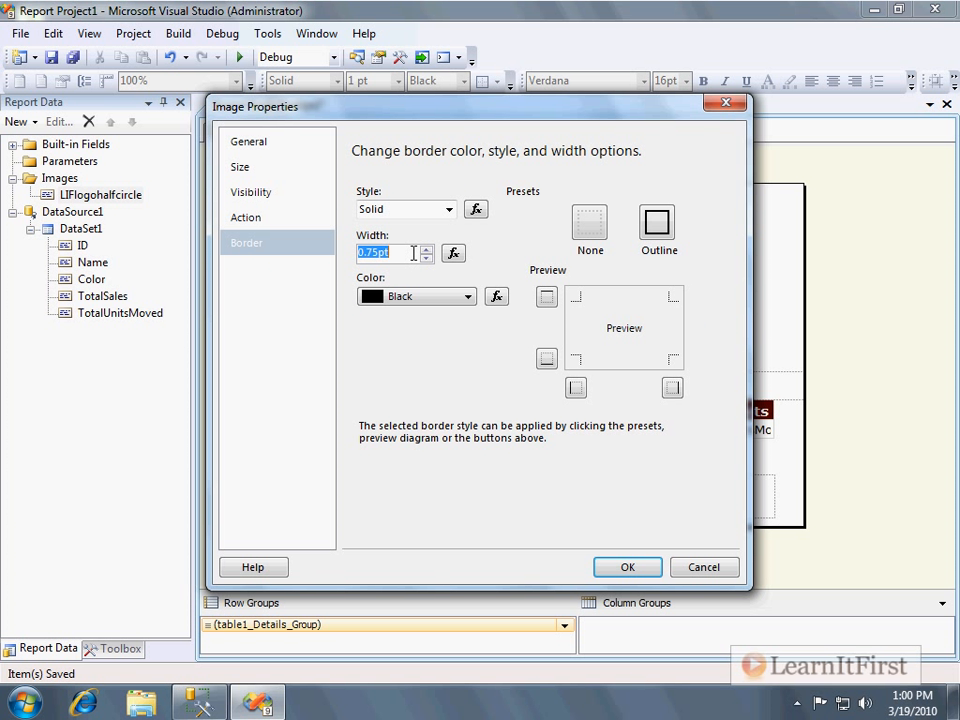
click(591, 218)
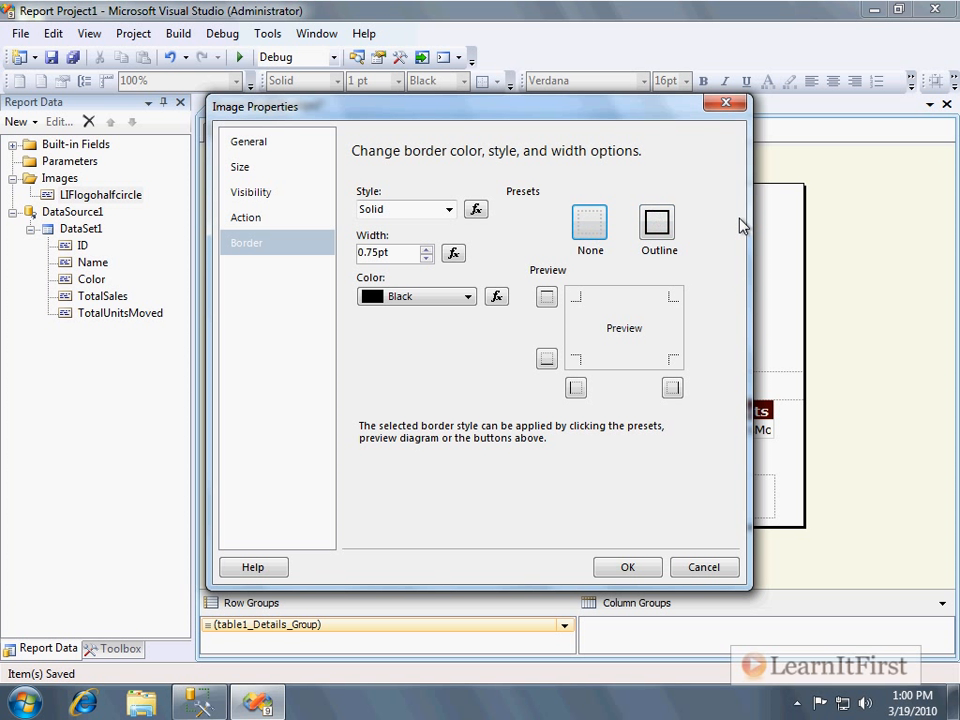
click(638, 575)
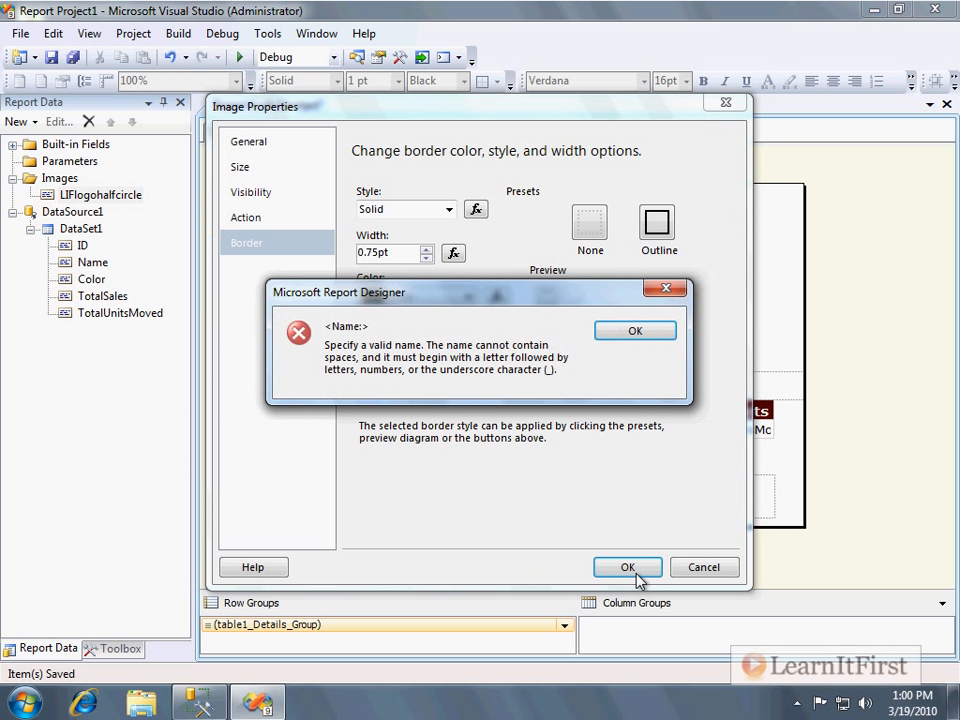
click(634, 331)
Edit the image name to remove the invalid characters and confirm the image properties.
click(476, 216)
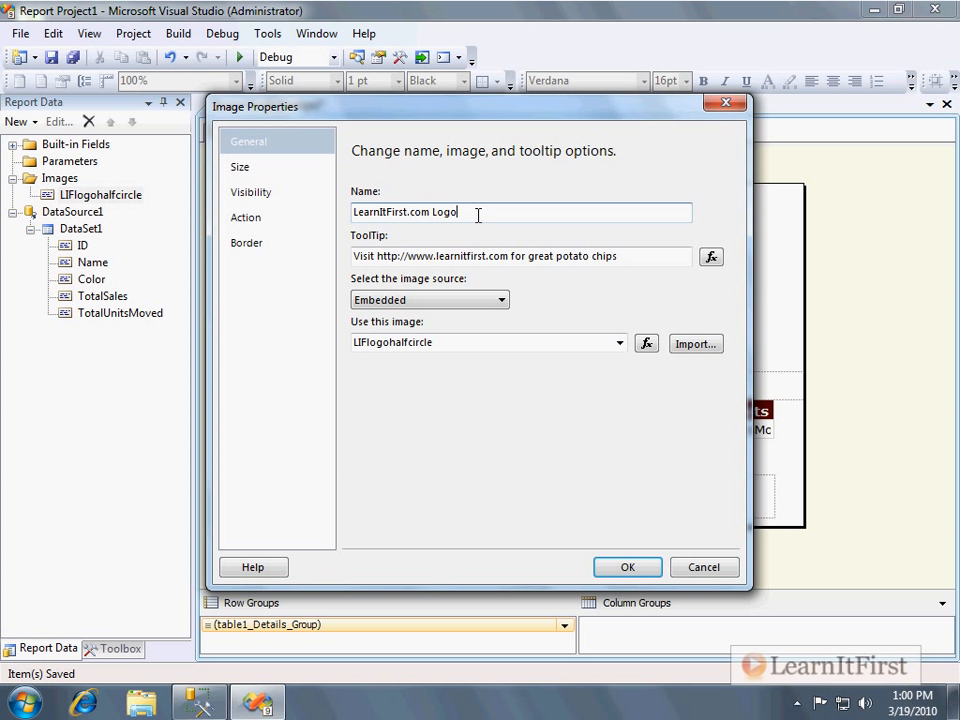
key(Left)
key(Left)
key(Left)
key(Left)
key(Left)
key(Left)
key(Left)
key(BackSpace)
key(Right)
key(Right)
key(Right)
key(Delete)
click(617, 567)
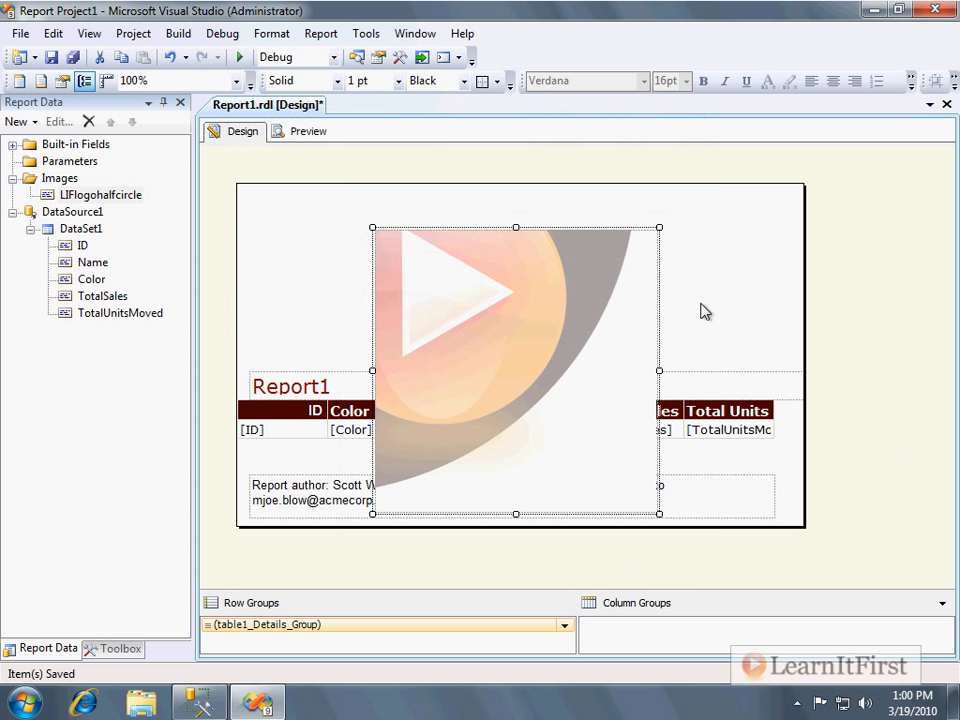
Move the logo image to the report body's top-left corner and place a narrowed Report1 title at the top right.
drag(542, 349, 403, 302)
click(650, 377)
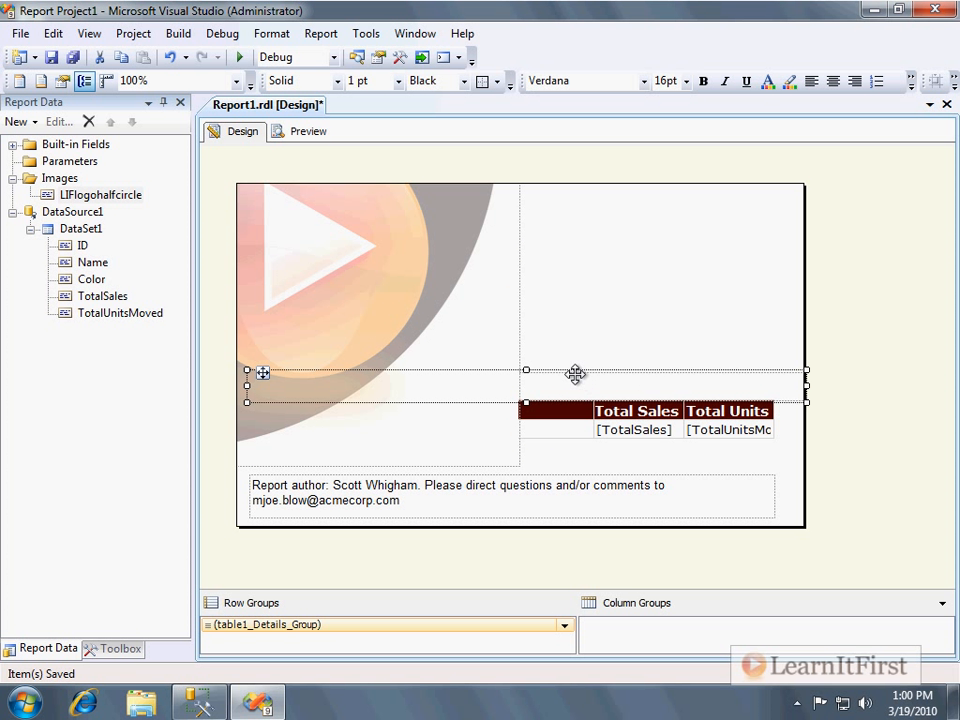
drag(805, 386, 439, 384)
drag(317, 375, 649, 191)
click(839, 543)
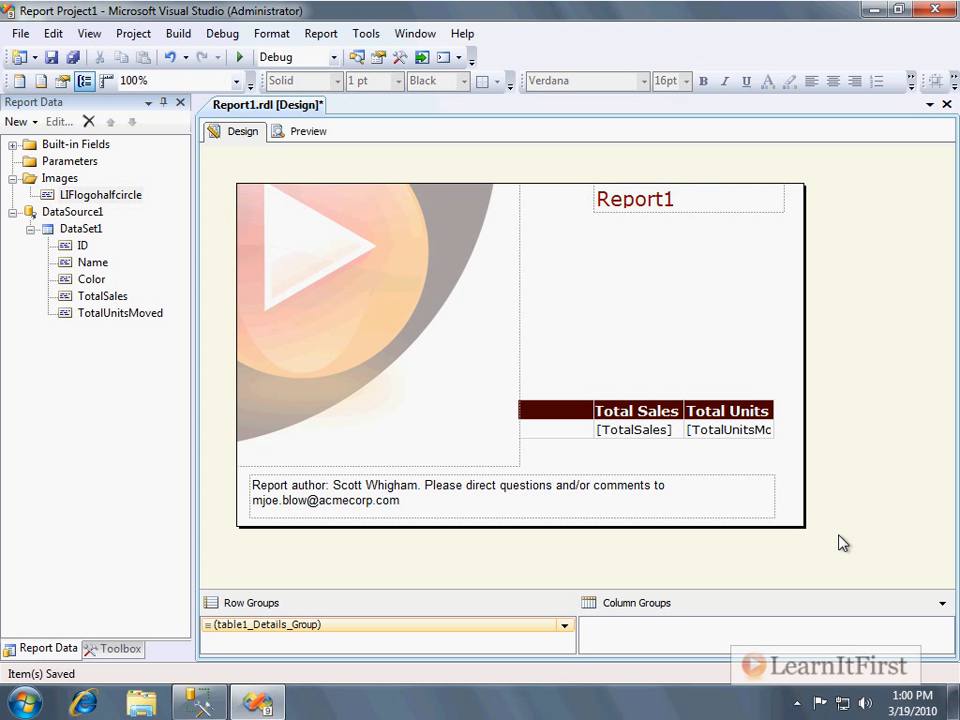
Extend the report body downward and move the report author text box to the bottom of the body.
drag(619, 526, 591, 587)
click(550, 478)
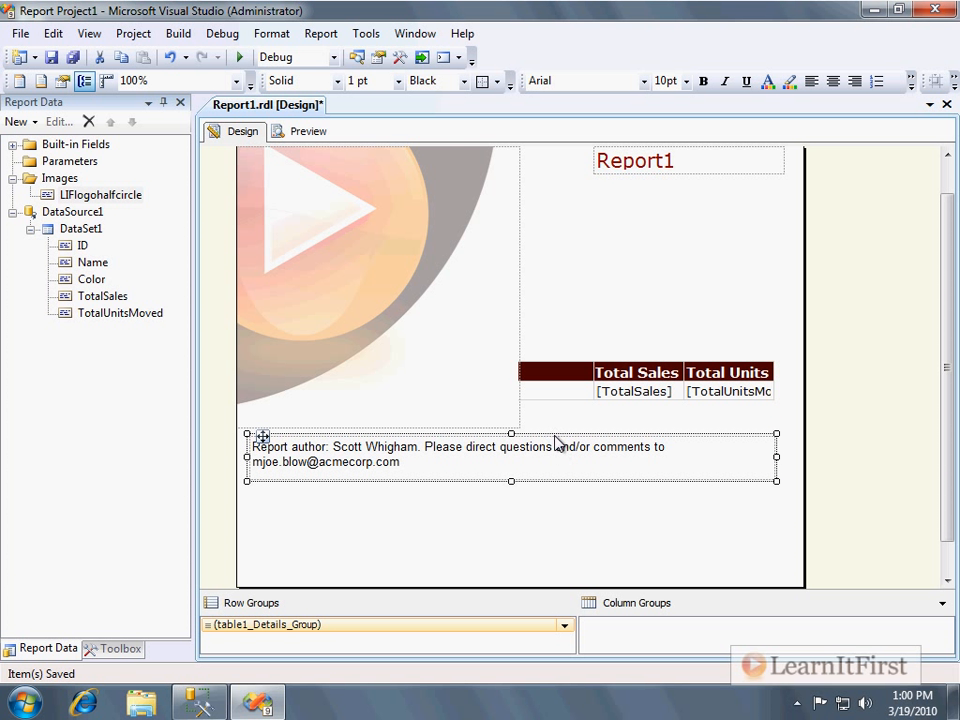
drag(553, 437, 555, 535)
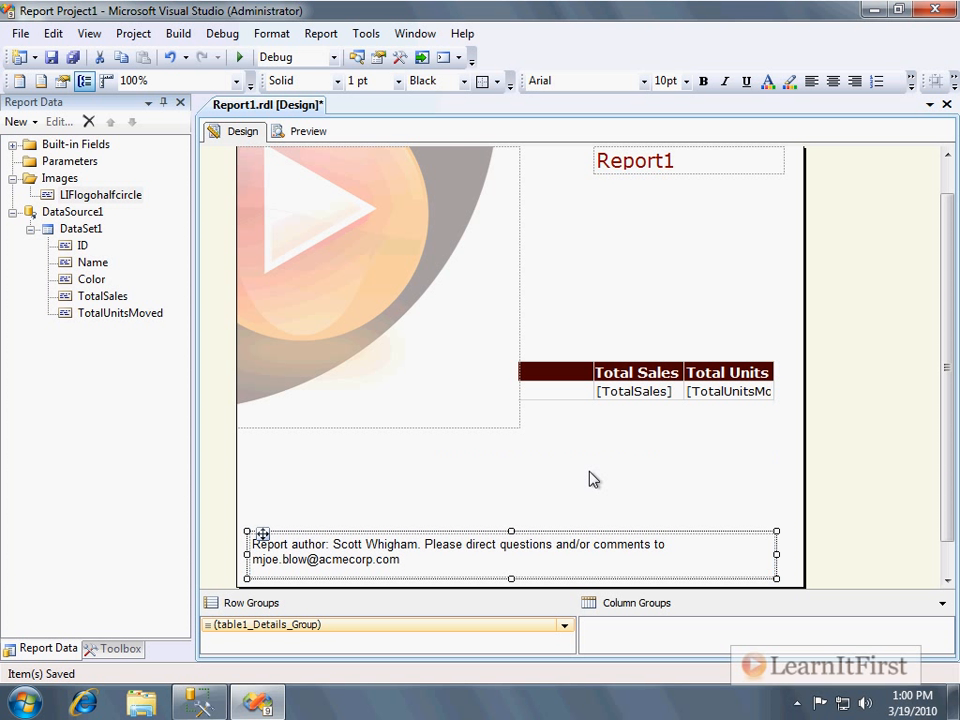
Select the data table hidden behind the logo and move it down below the image.
click(574, 370)
click(233, 353)
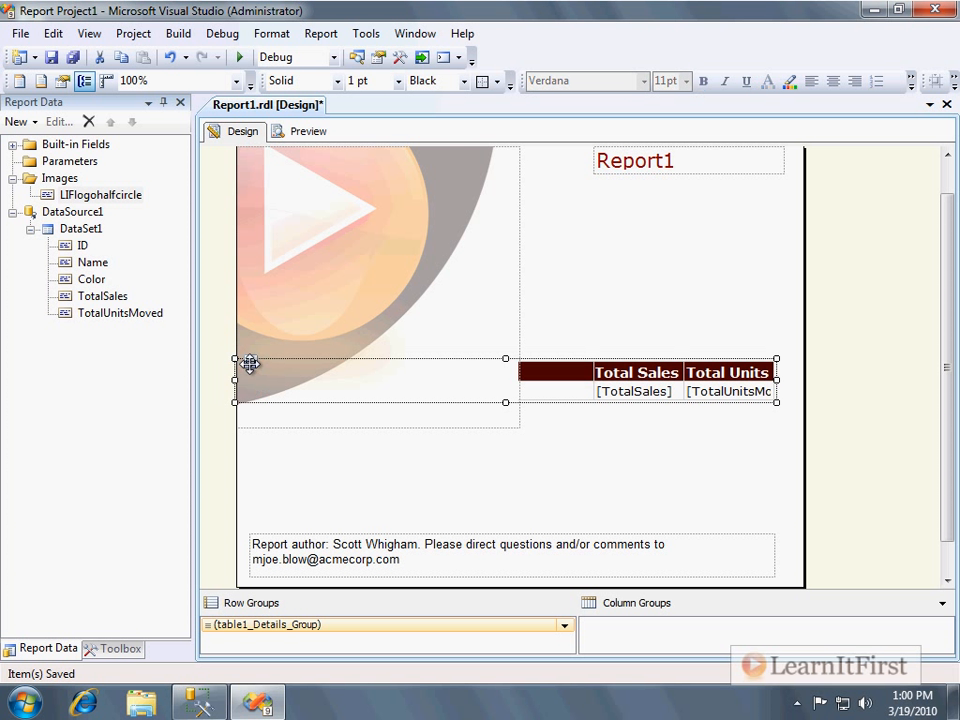
click(262, 366)
click(575, 380)
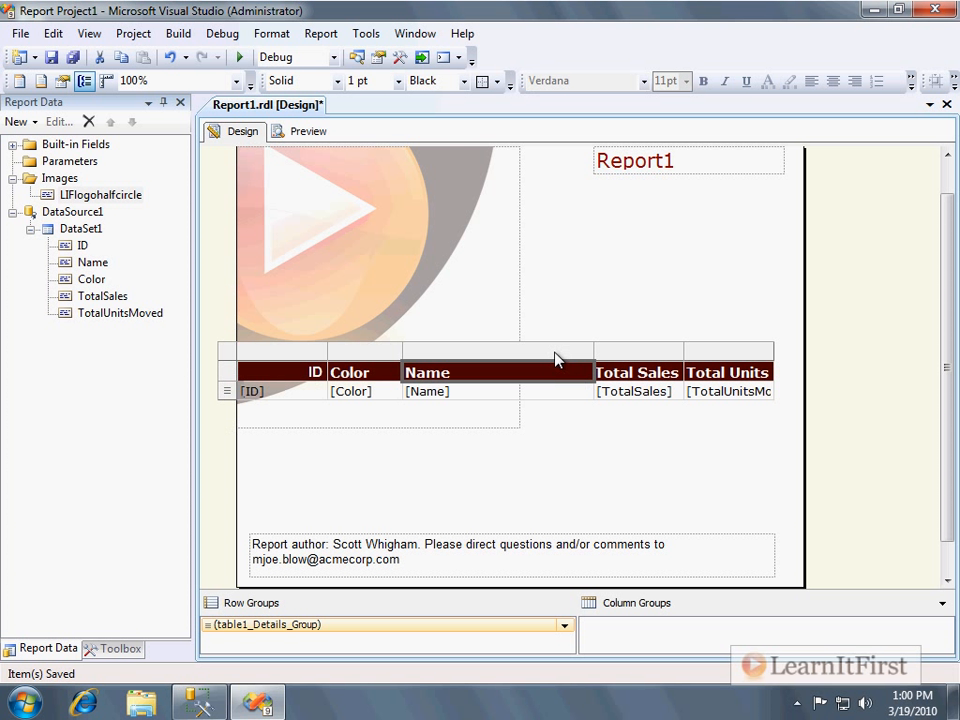
click(243, 360)
drag(255, 361, 255, 466)
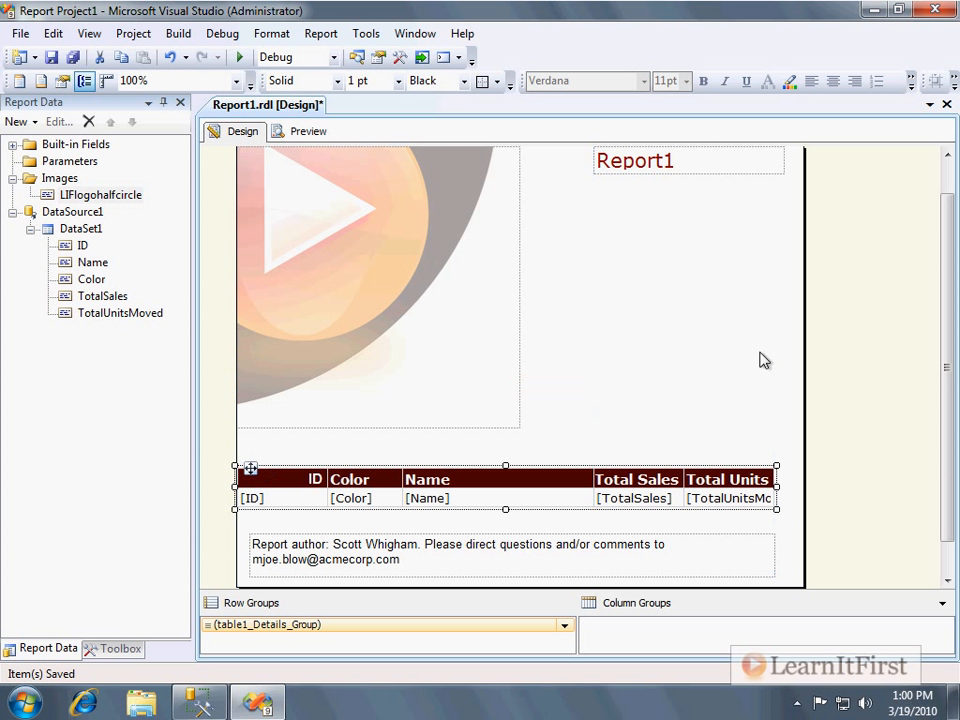
click(761, 360)
Preview the rendered report and close the Output window.
scroll(761, 360, up, 1)
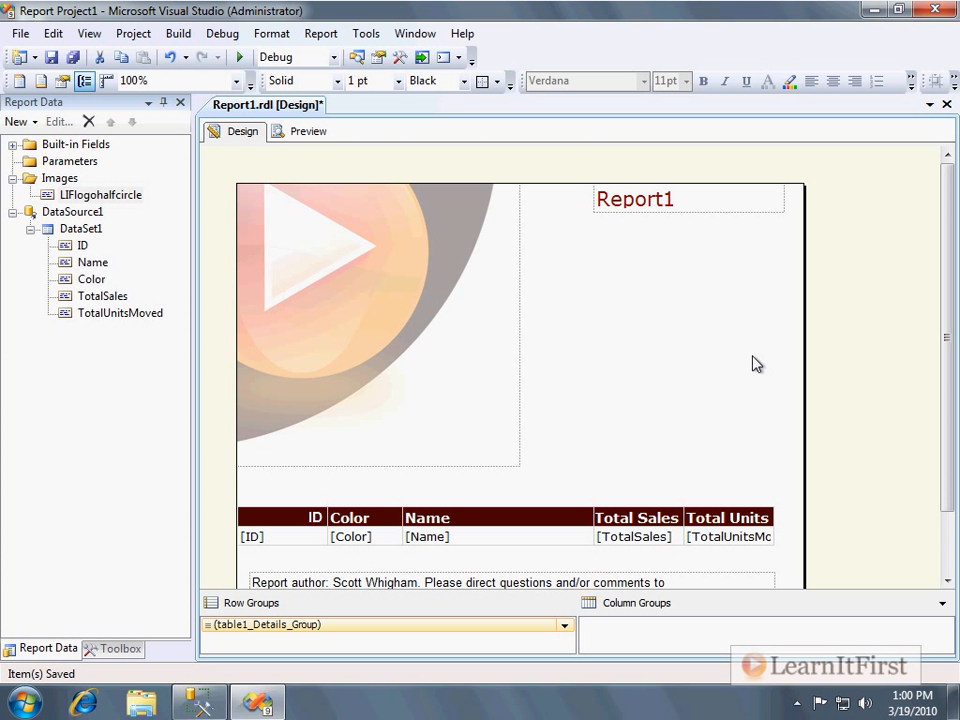
click(306, 131)
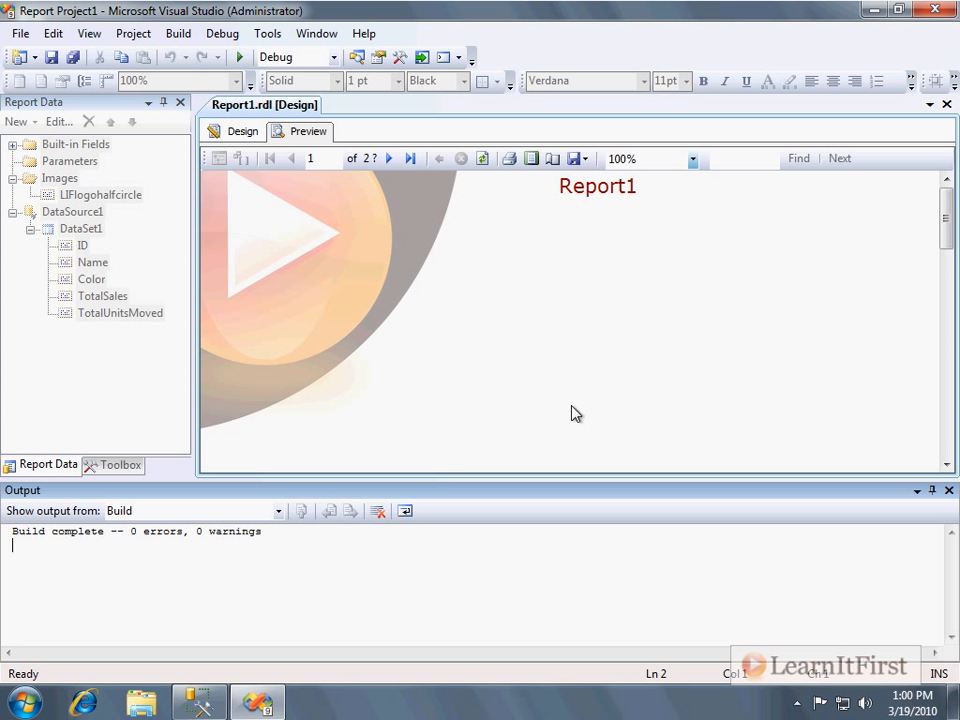
click(949, 490)
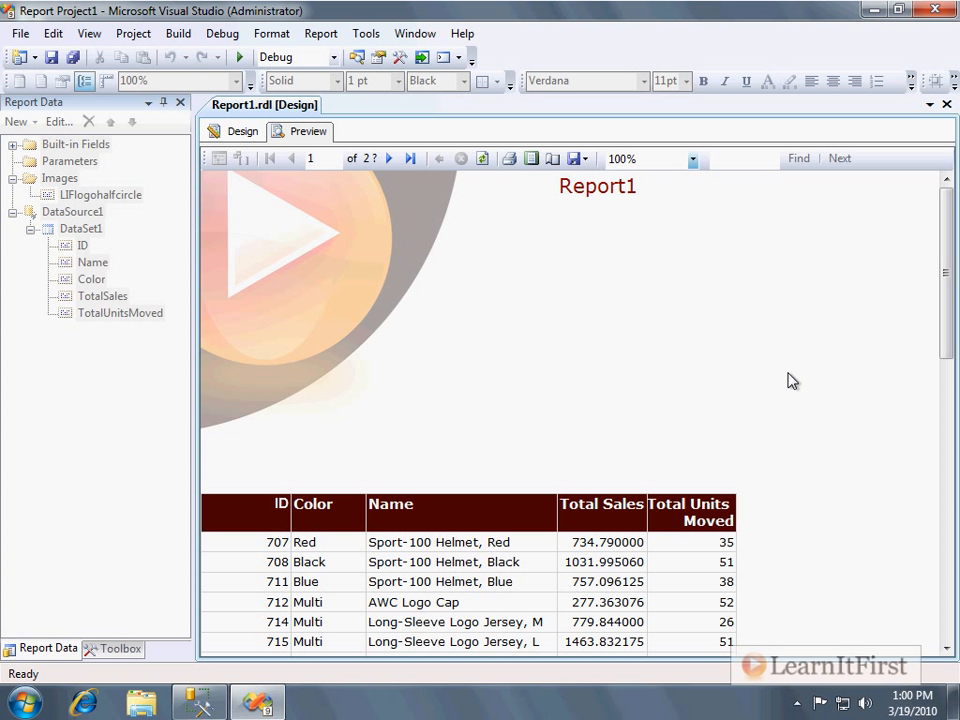